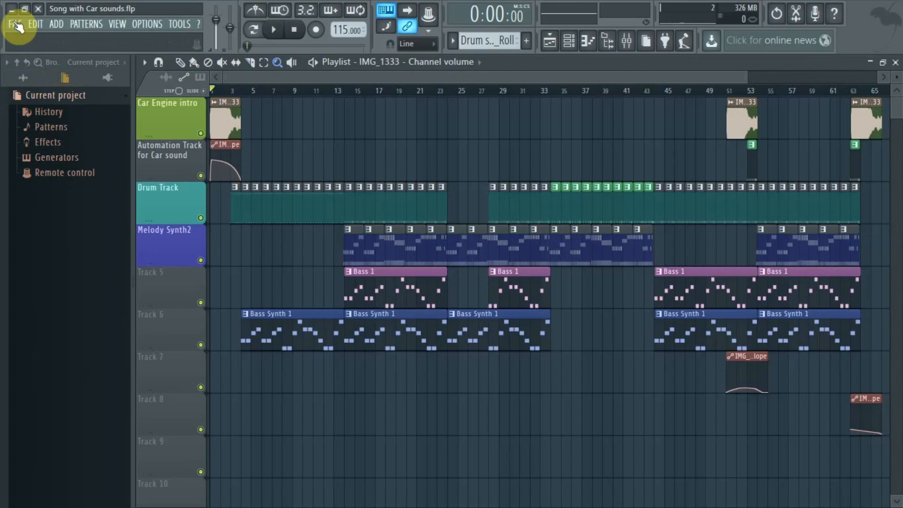
- Switch to File Explorer, find IMG_1333.mp3 in the Audio Samples folder and place it at the start of Track 9 in the FL Studio playlist
left_click(11, 8)
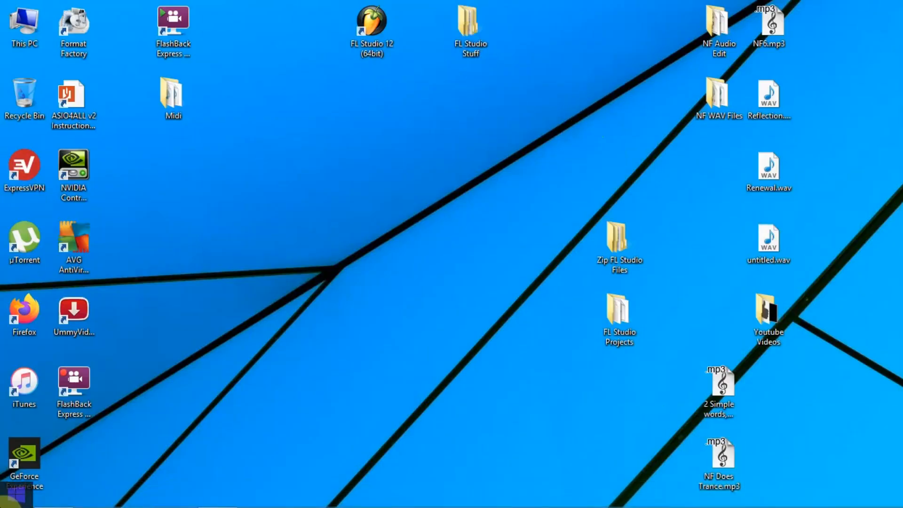
mouse_move(4, 506)
left_click(53, 494)
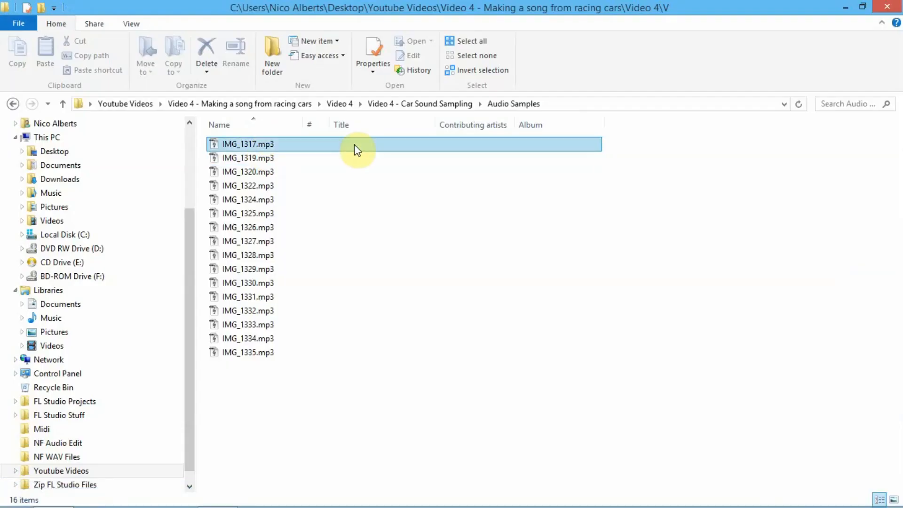
left_click(261, 326)
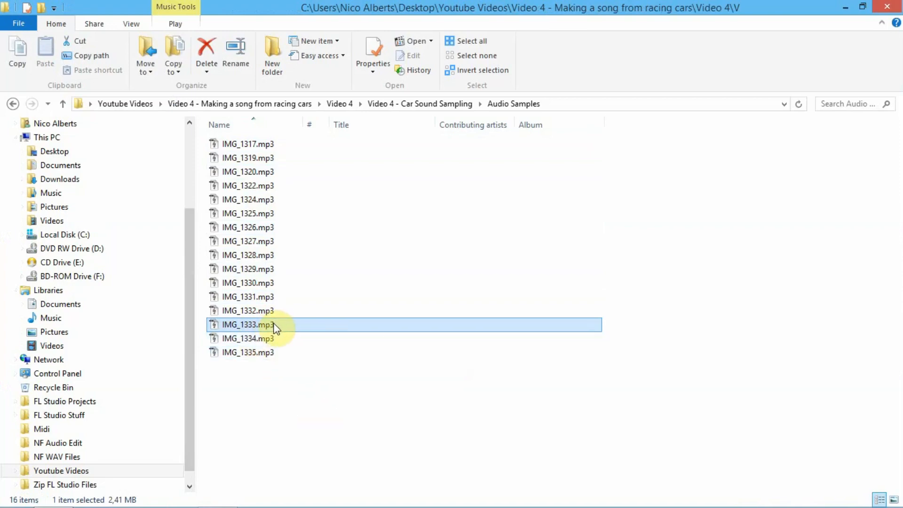
left_click_drag(263, 323, 215, 458)
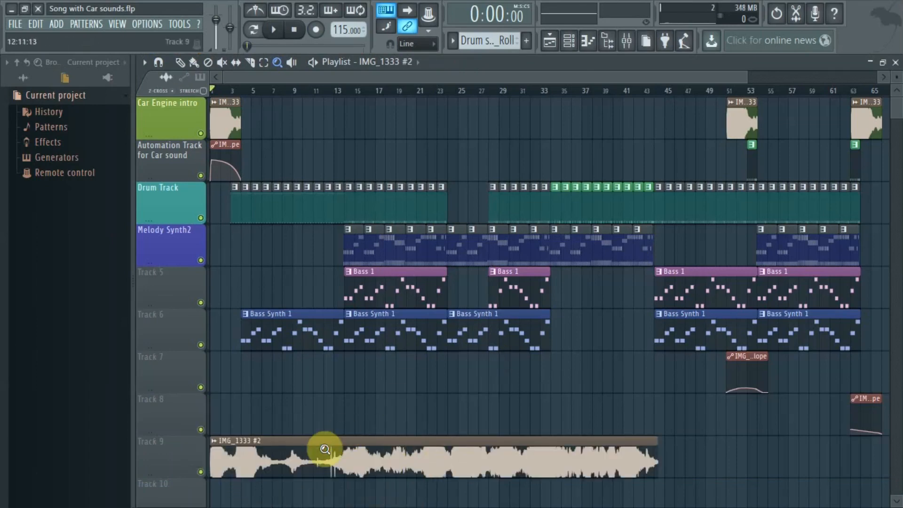
- Mute tracks 1 through 8 and play the IMG_1333 clip on Track 9 by itself, stopping the playback at the end
left_click(319, 448)
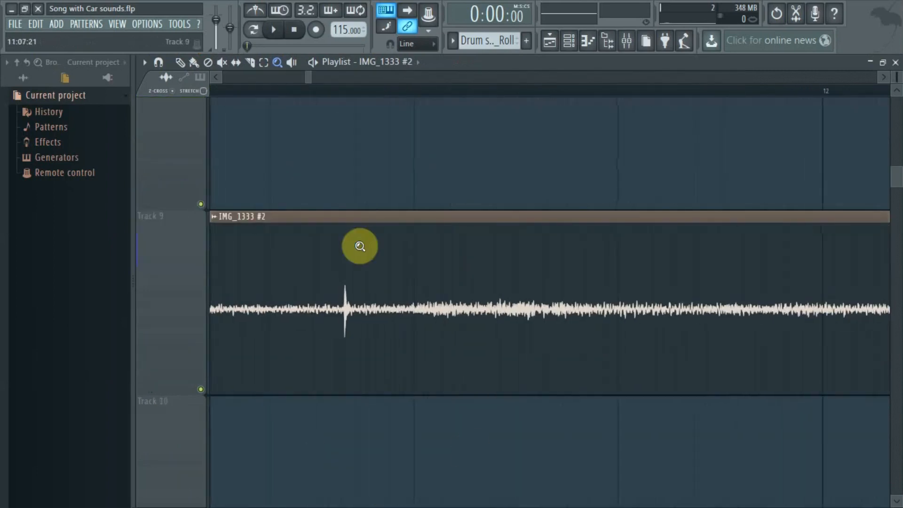
right_click(318, 336)
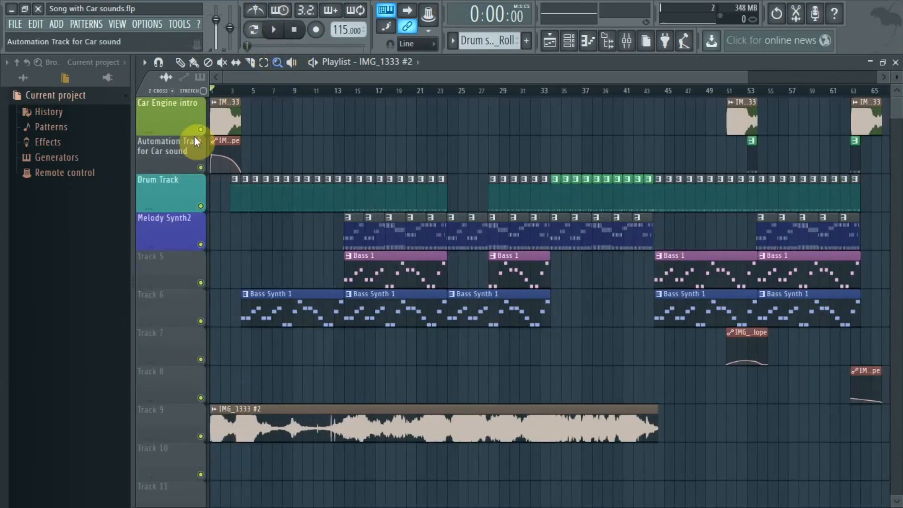
left_click_drag(200, 133, 207, 280)
double_click(206, 277)
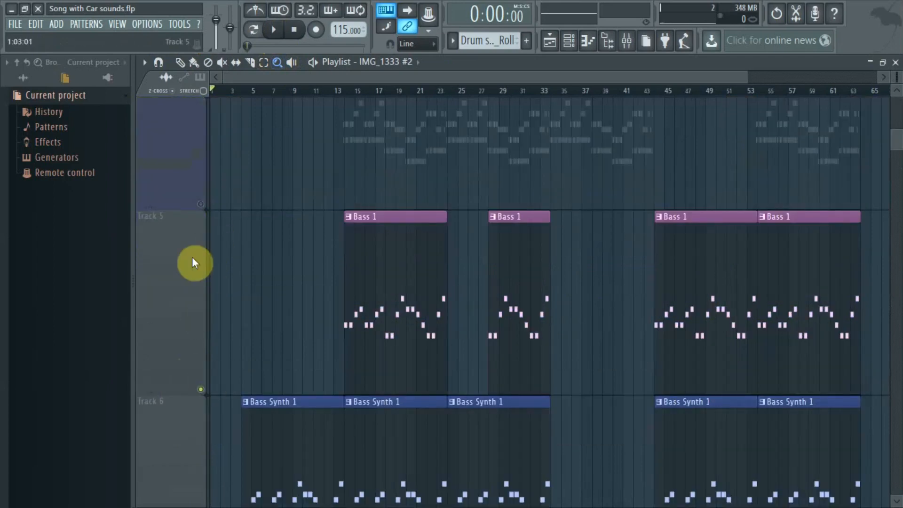
double_click(185, 259)
left_click(201, 283)
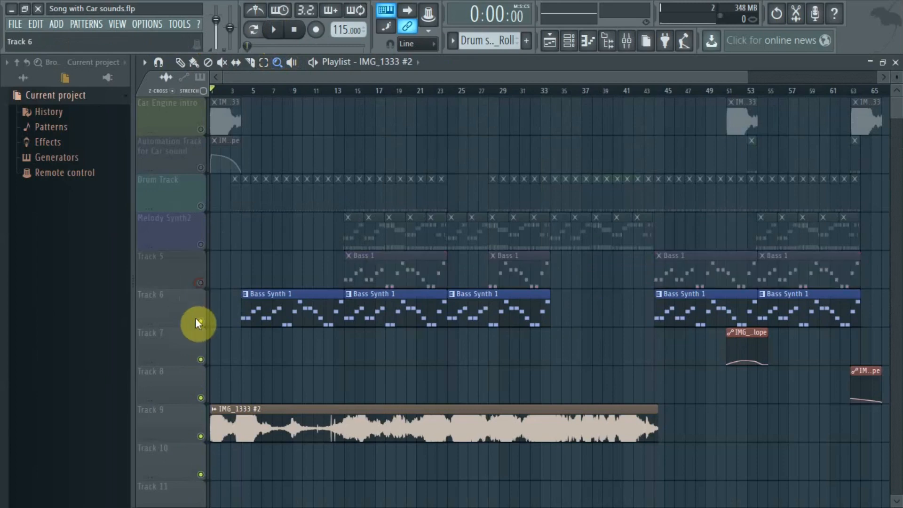
left_click(200, 321)
left_click(201, 359)
left_click(201, 397)
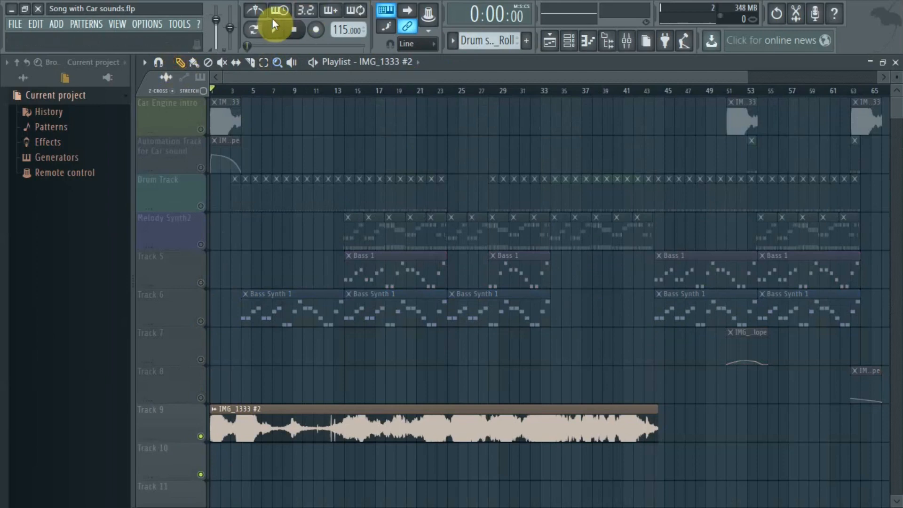
left_click(277, 31)
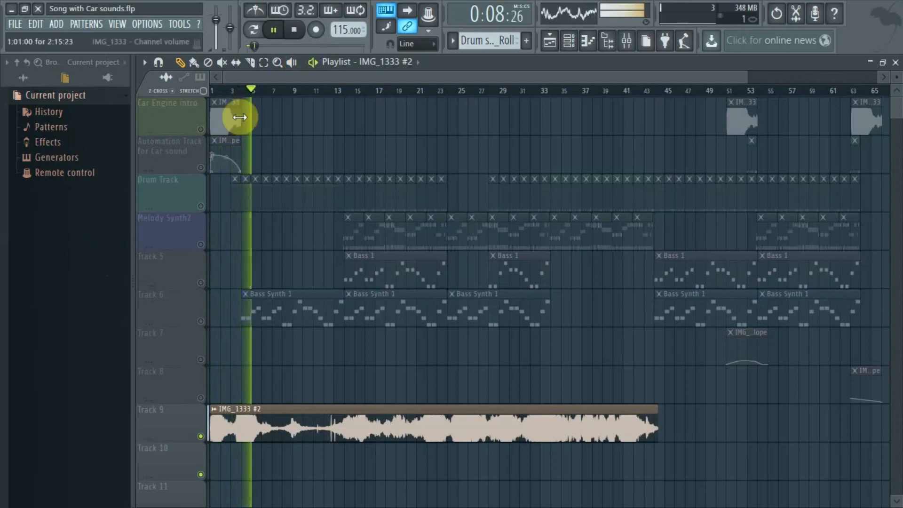
left_click(294, 30)
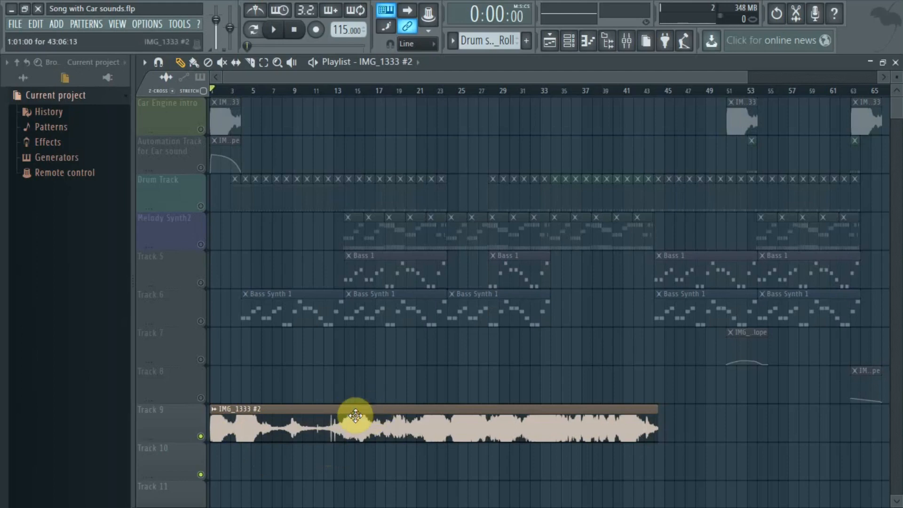
- Open the channel settings of the Track 9 clip and load its sample into Edison for editing
double_click(288, 419)
left_click_drag(432, 222, 446, 80)
right_click(405, 335)
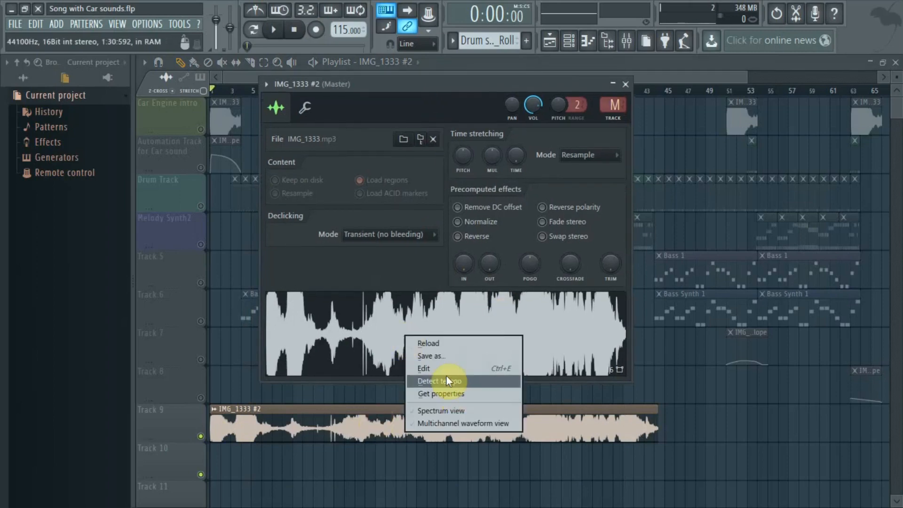
left_click(435, 368)
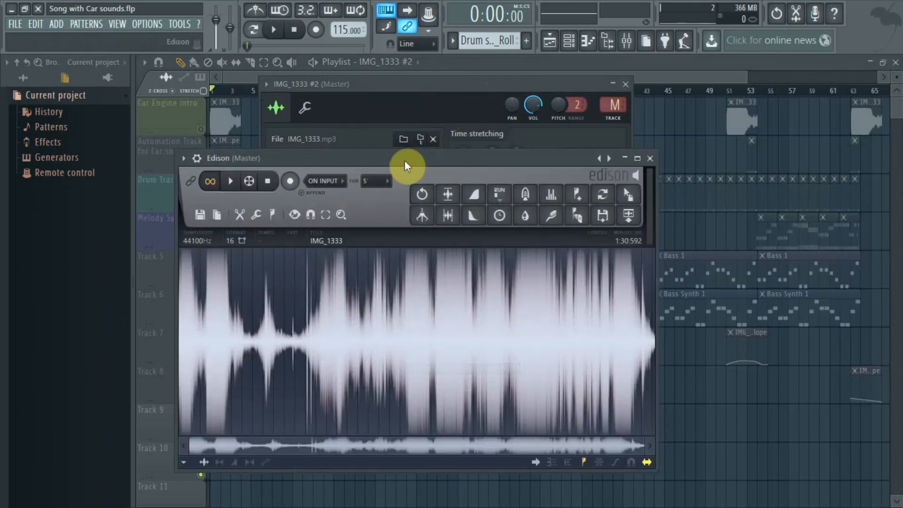
left_click_drag(404, 160, 468, 122)
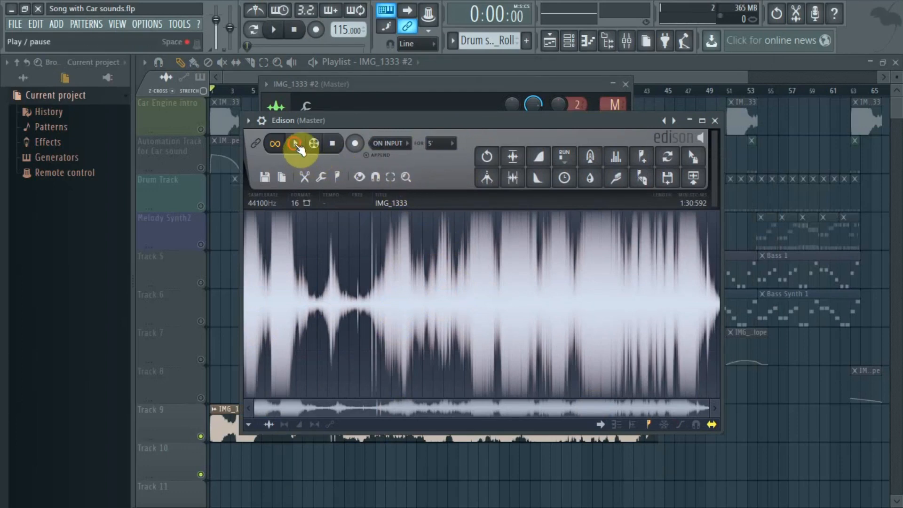
- Audition the sample in Edison and trim it to the section from 3:648 to 13:337, discarding the rest of the recording
left_click(295, 144)
left_click_drag(270, 282, 264, 302)
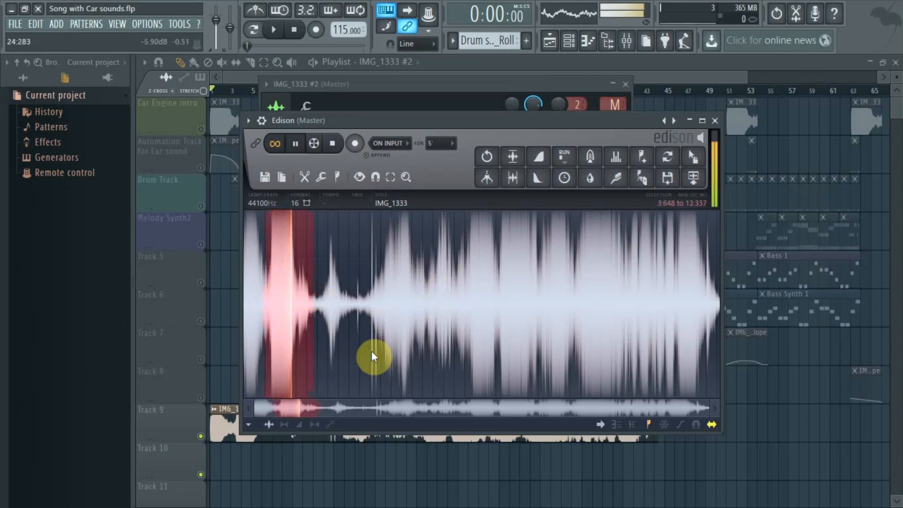
left_click(296, 143)
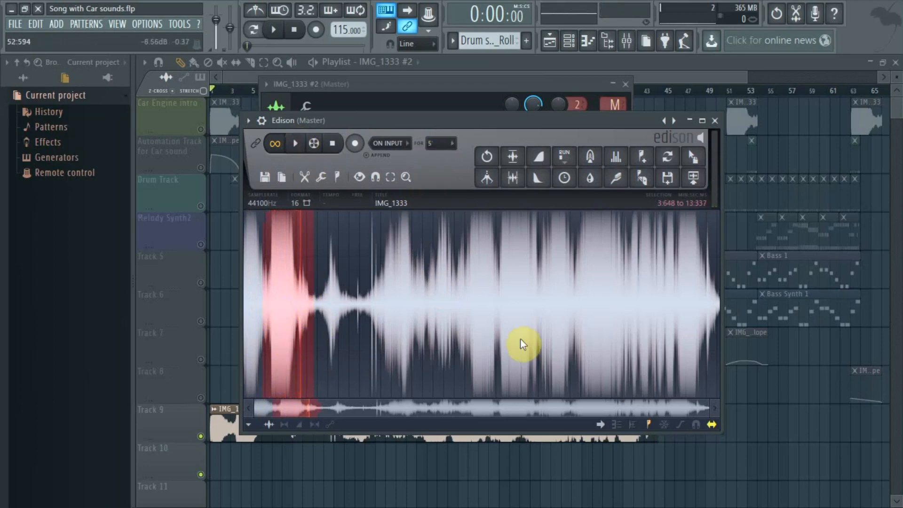
key("Delete")
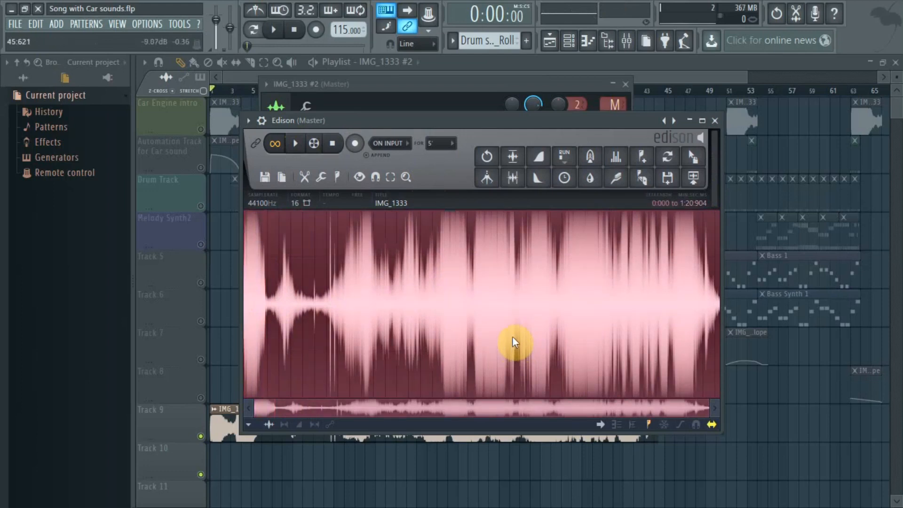
key("Delete")
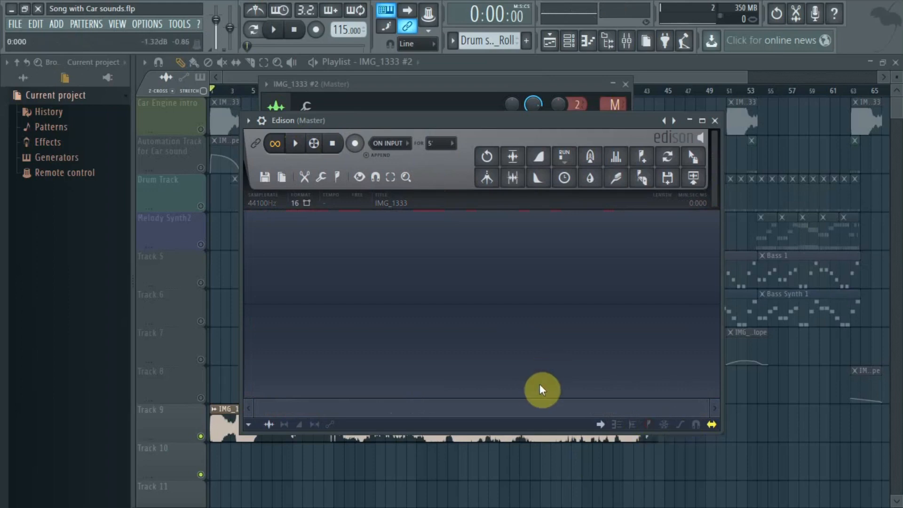
key("ctrl+z")
key("ctrl+z")
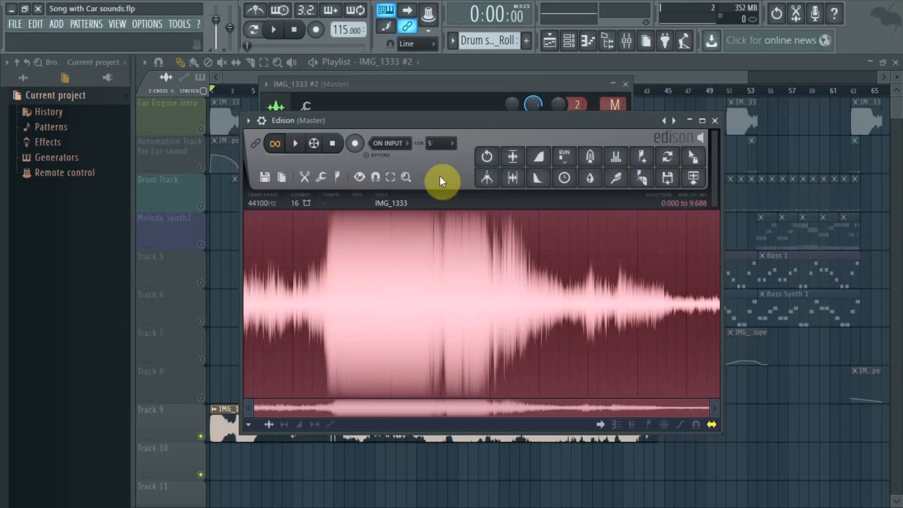
- Audition the trimmed audio and reduce it to the steady loud section from 2:139 to 2:529, discarding the rest
left_click(296, 143)
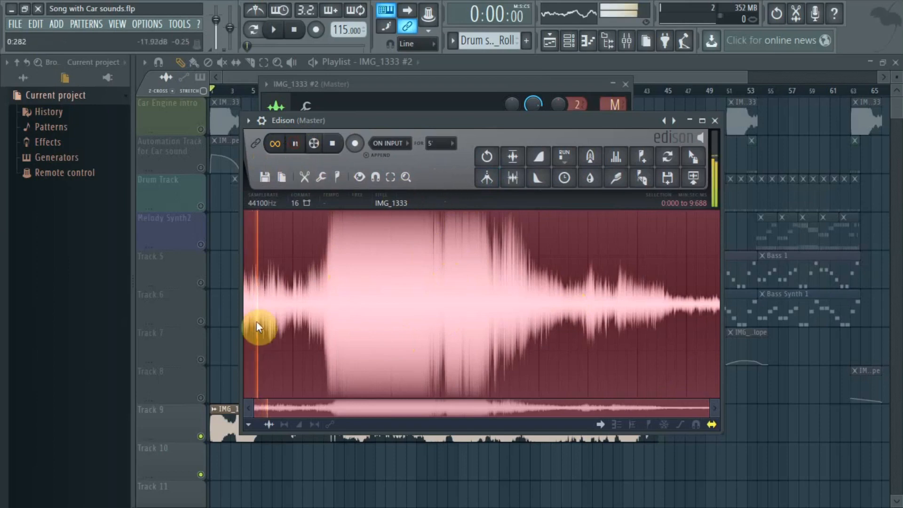
left_click_drag(248, 309, 331, 301)
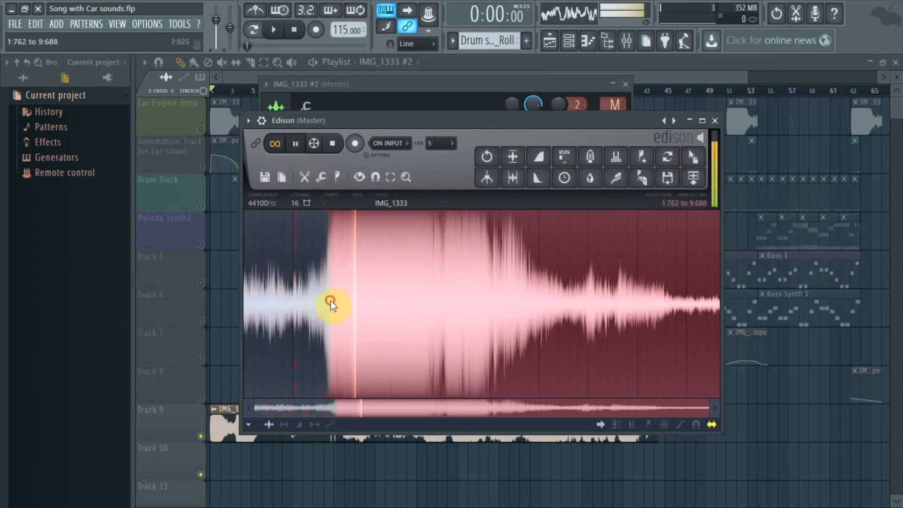
left_click_drag(718, 302, 432, 307)
mouse_move(344, 307)
left_mouse_down()
mouse_move(425, 305)
mouse_move(360, 305)
left_mouse_up()
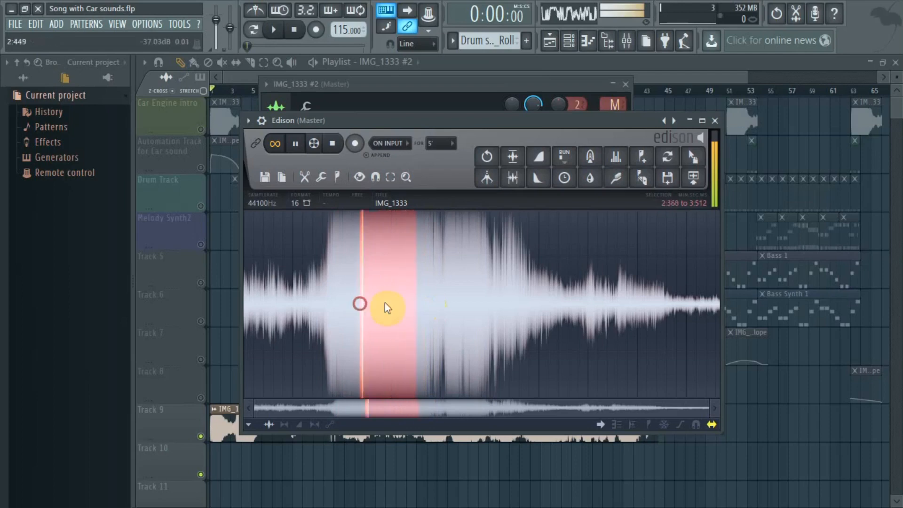
left_click_drag(415, 303, 368, 307)
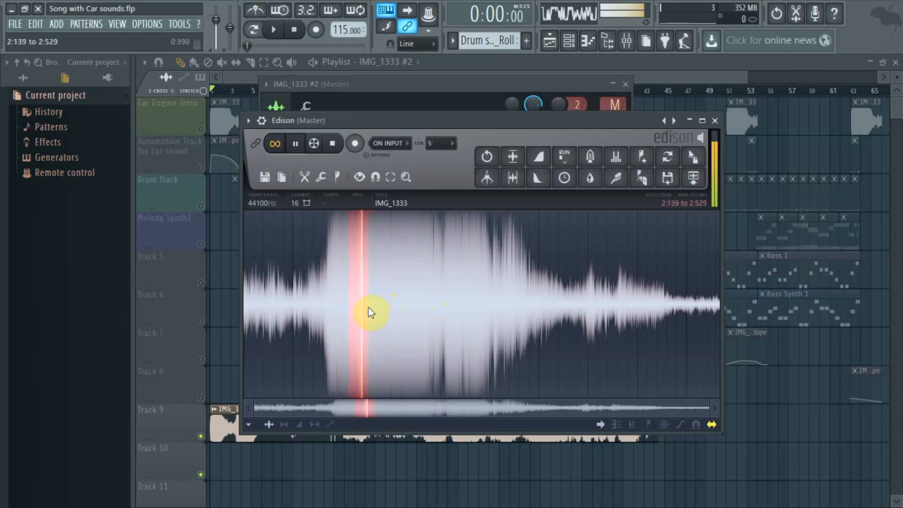
key("Delete")
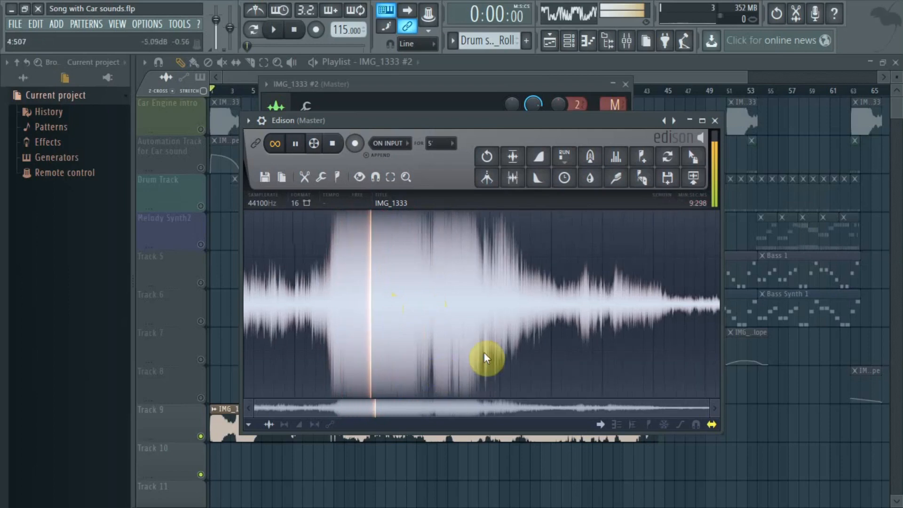
key("ctrl+a")
key("Delete")
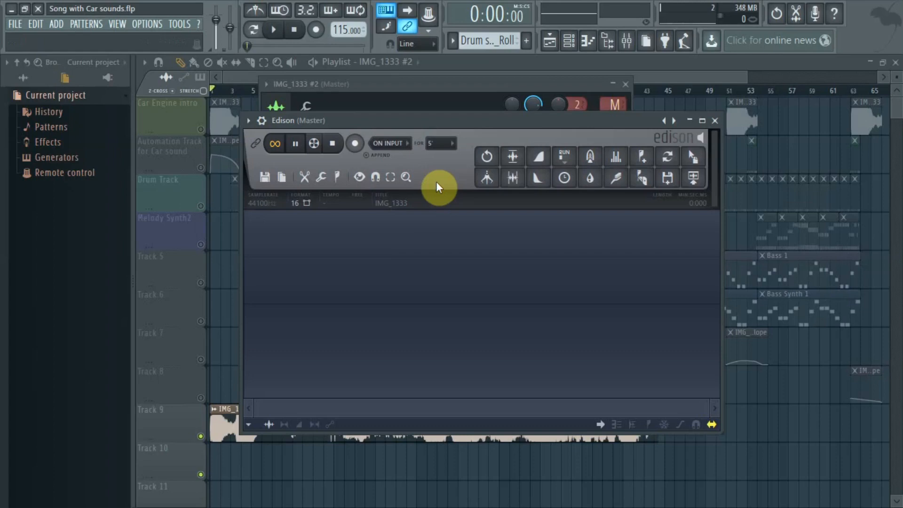
key("ctrl+z")
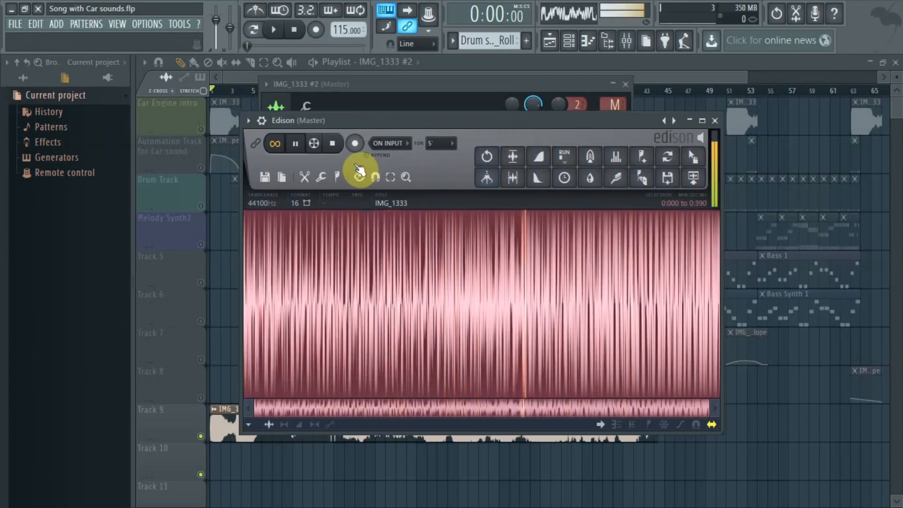
left_click(332, 144)
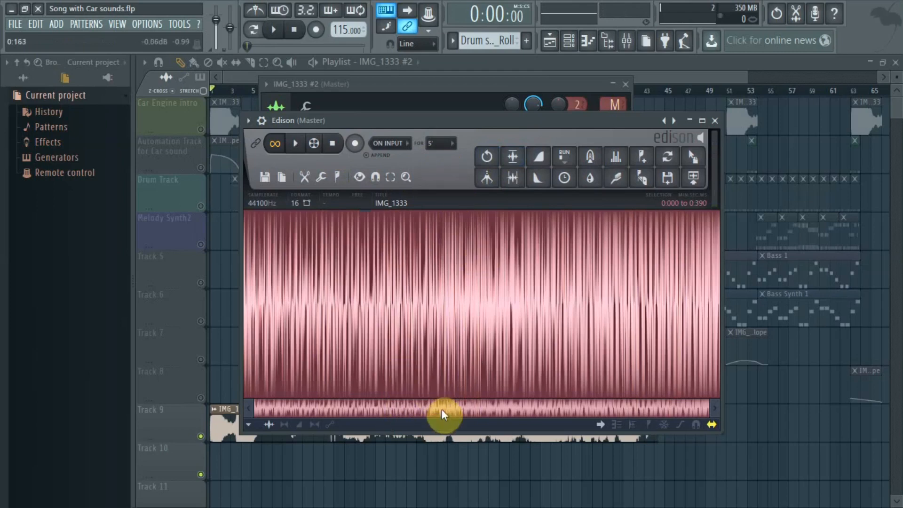
- Detect the pitch regions of the isolated engine sound to identify its note
right_click(396, 286)
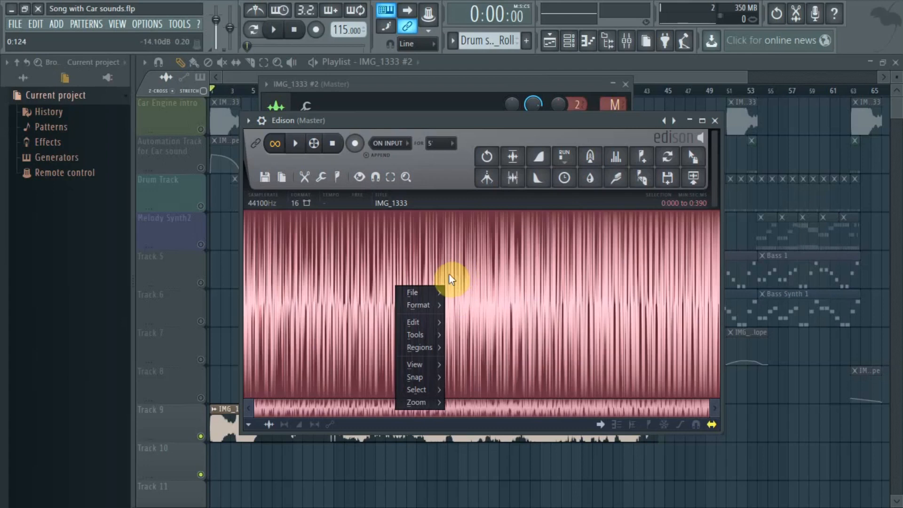
mouse_move(422, 347)
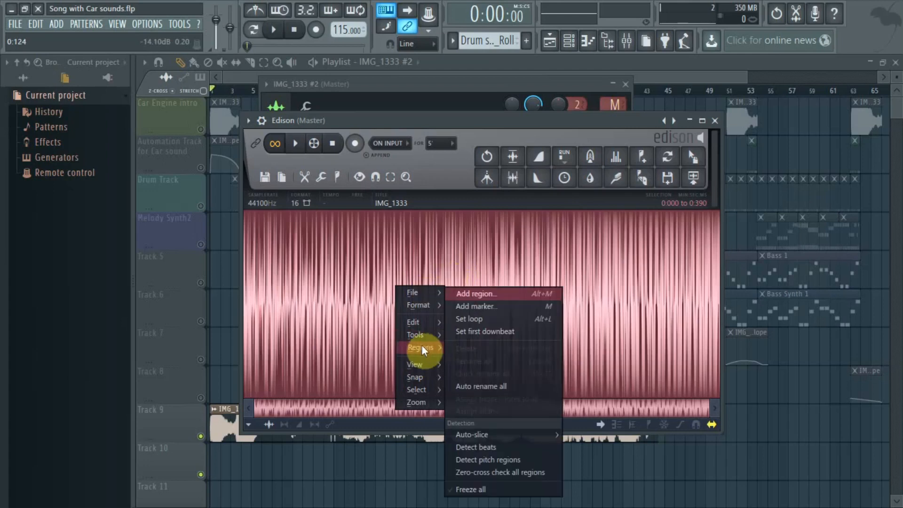
left_click(510, 465)
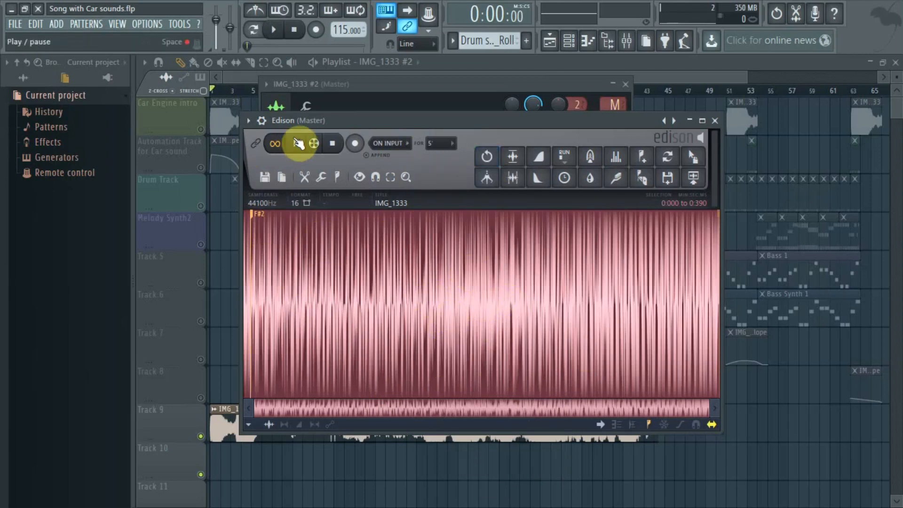
- Play the engine sound and shorten it to the slice from 0:180 to 0:207, discarding the remaining audio
left_click(298, 147)
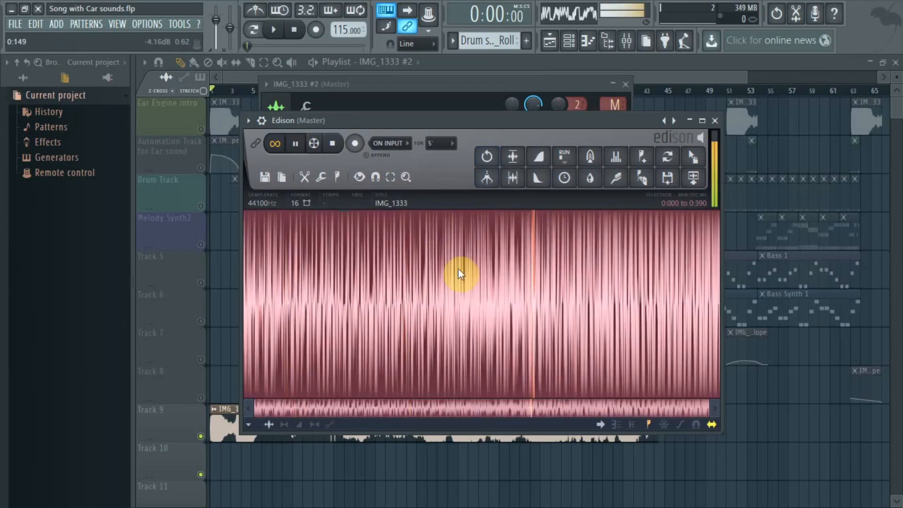
left_click_drag(252, 319, 463, 322)
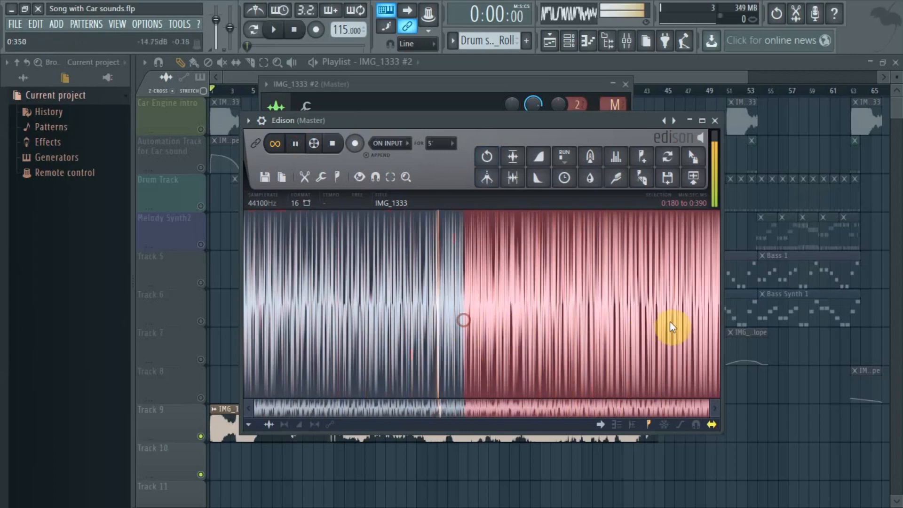
left_click_drag(721, 308, 497, 312)
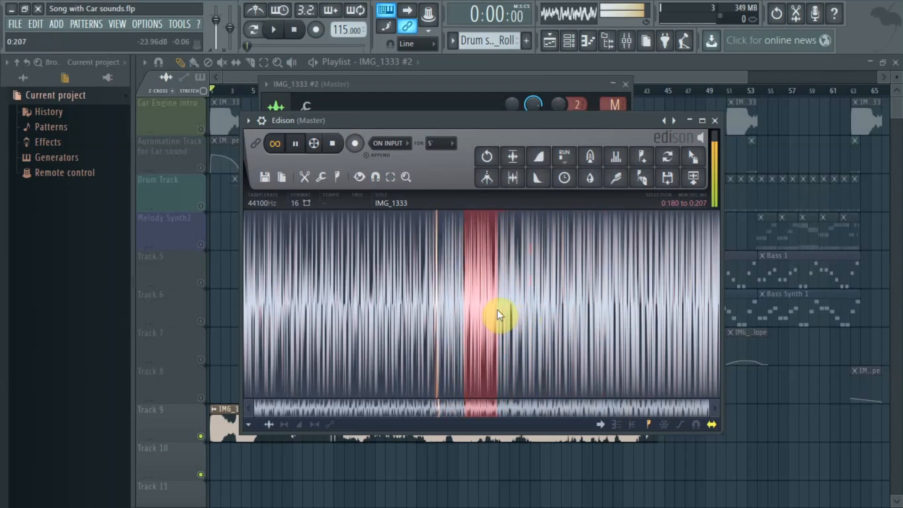
key("Delete")
key("ctrl+a")
key("Delete")
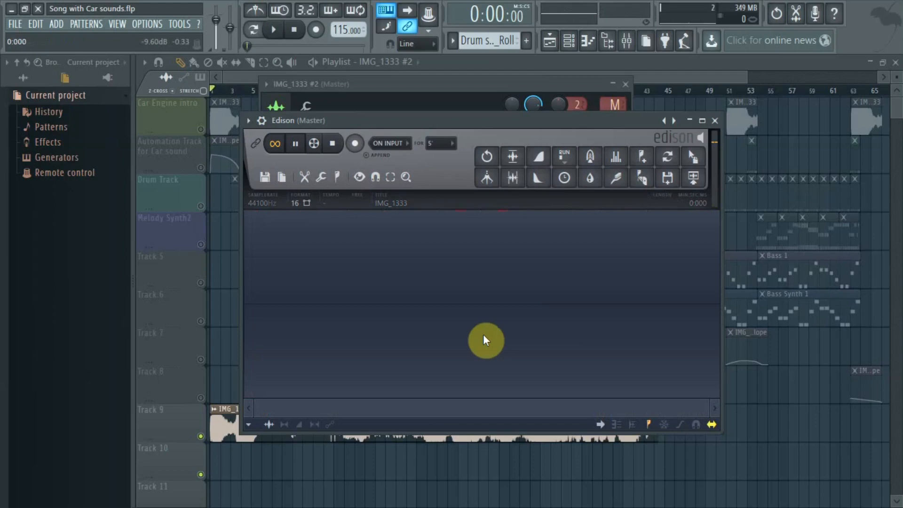
key("ctrl+v")
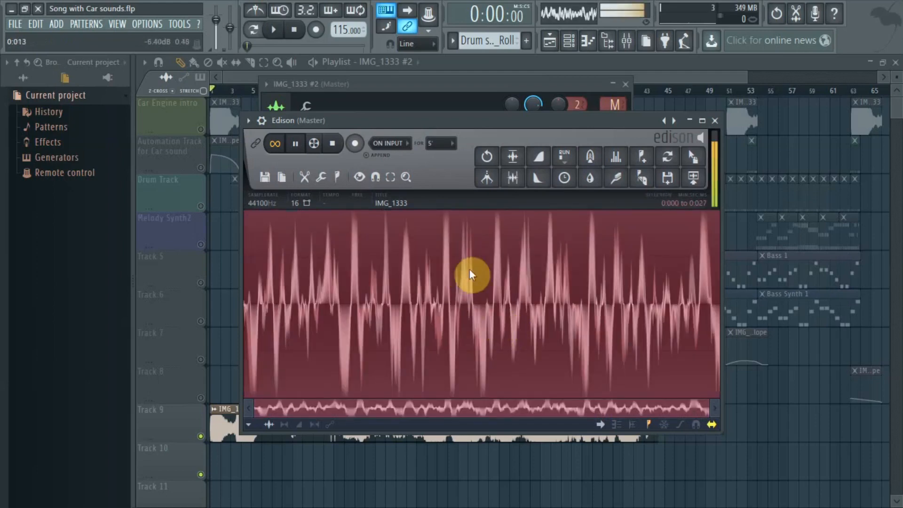
- Stop playback and reduce the engine slice to the section from 0:001 to 0:025, discarding the audio outside it
left_click(332, 143)
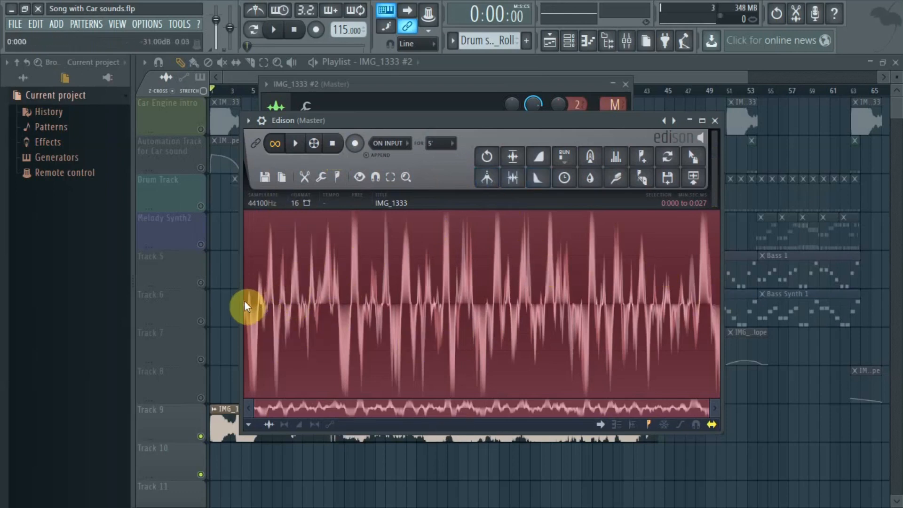
left_click_drag(244, 301, 252, 303)
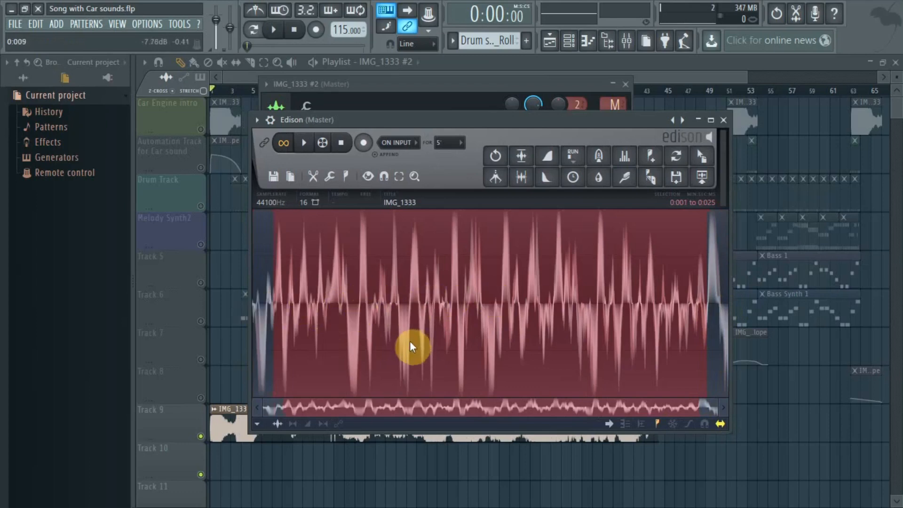
left_click_drag(263, 303, 227, 304)
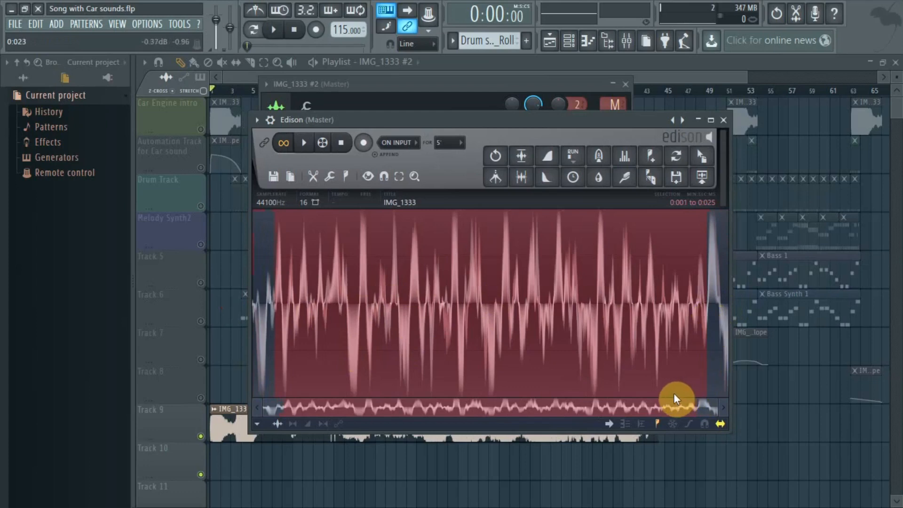
key("Delete")
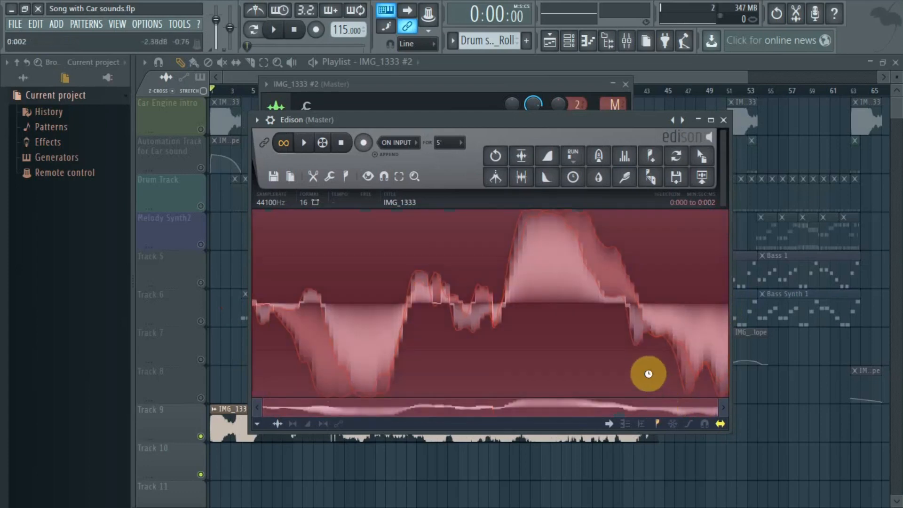
key("Delete")
key("ctrl+v")
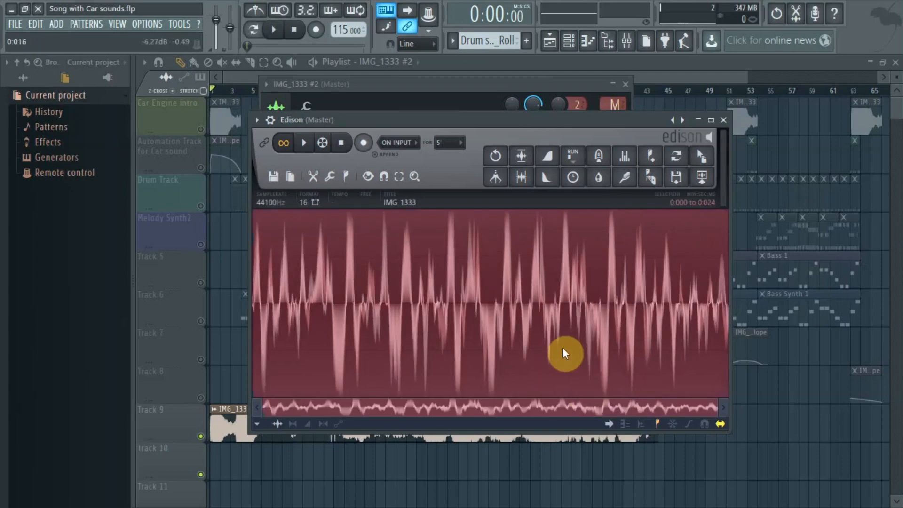
- Apply a fade-in to the first few samples at the very start of the engine slice
left_click(270, 314)
scroll(261, 316, "up", 3)
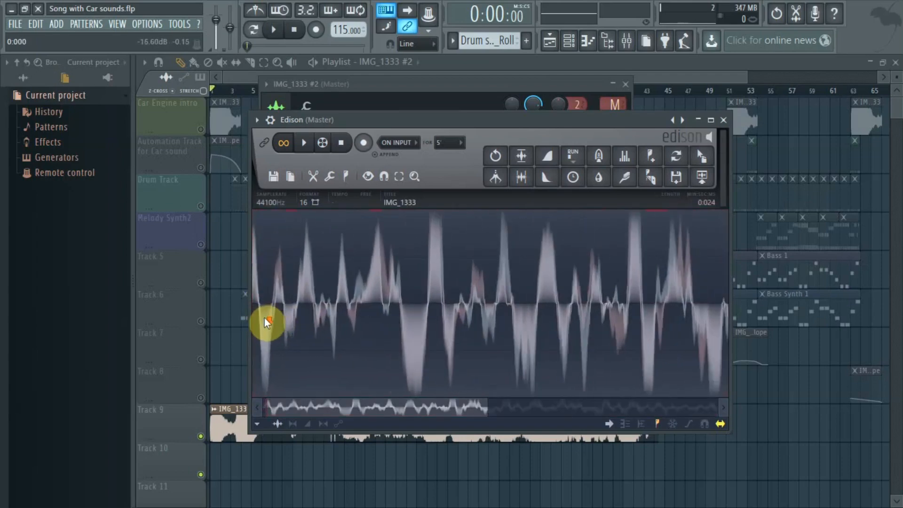
scroll(265, 314, "up", 4)
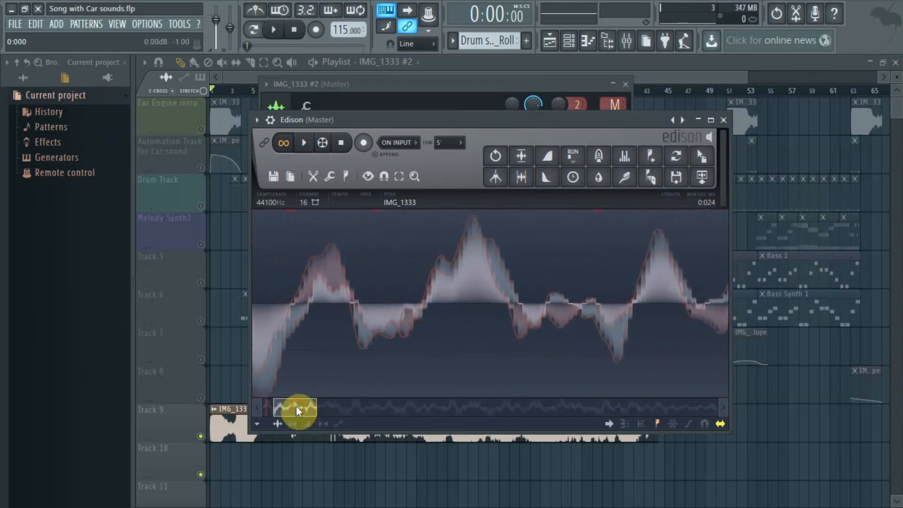
scroll(319, 328, "up", 6)
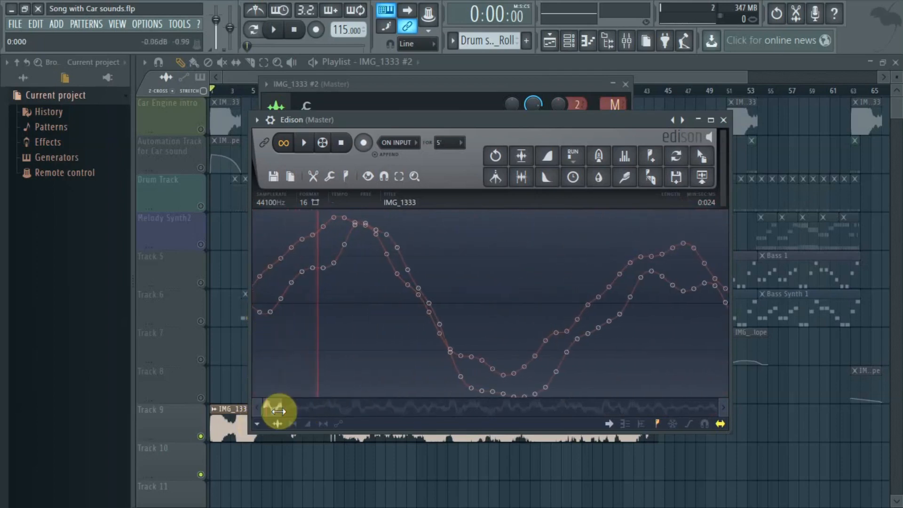
left_click_drag(270, 408, 266, 408)
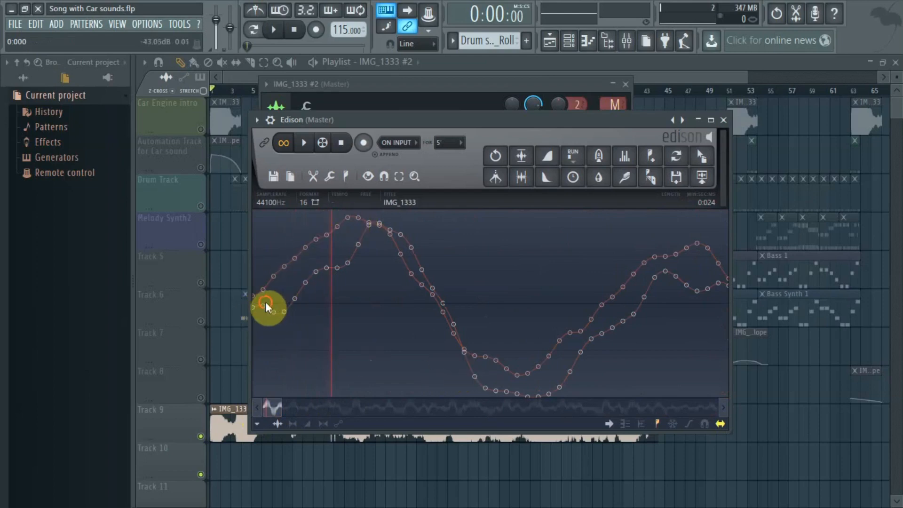
left_click_drag(265, 300, 238, 314)
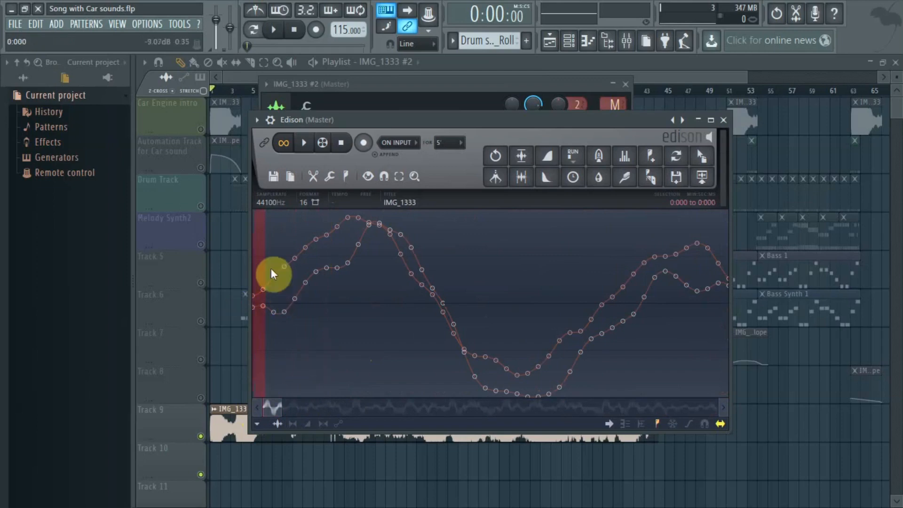
left_click(547, 157)
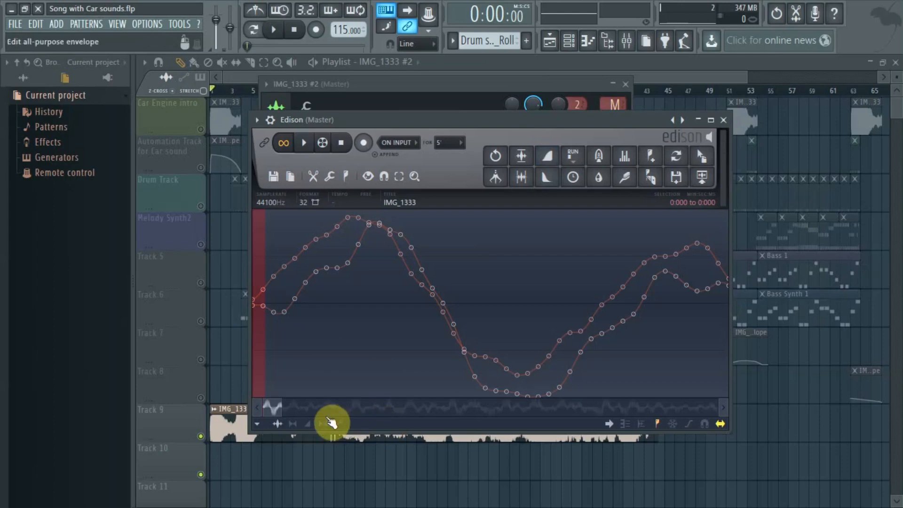
- Apply a fade-out to the last few samples at the very end of the engine slice
left_click_drag(274, 412, 711, 417)
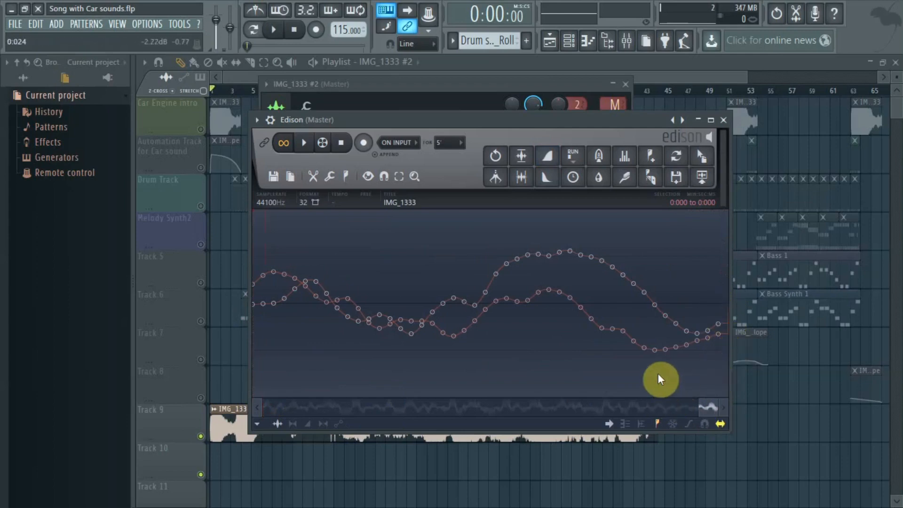
right_click(706, 305)
left_click_drag(706, 306, 774, 313)
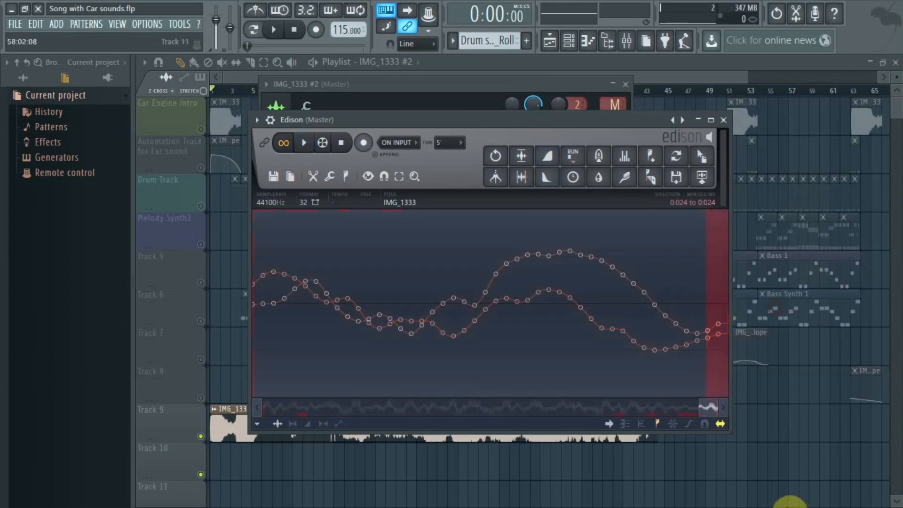
left_click(547, 179)
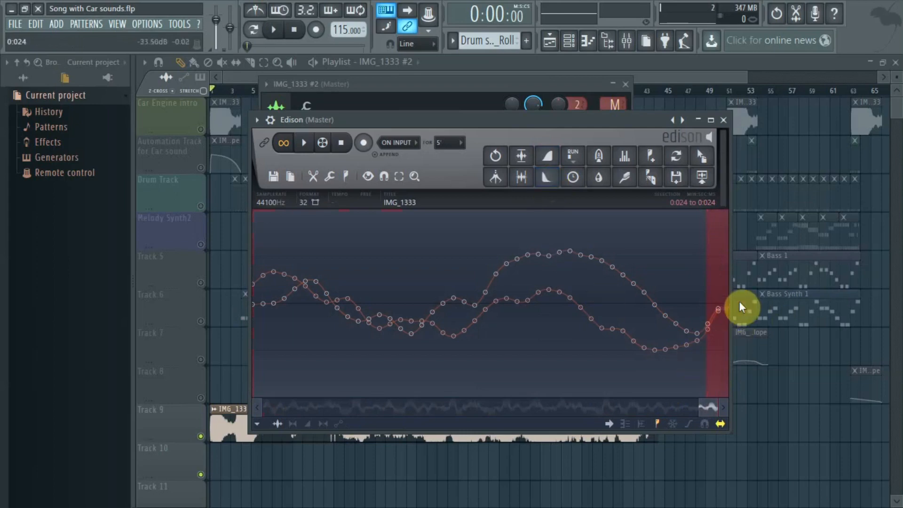
- Select the entire slice from 0:000 to 0:024 and audition it as a loop
left_click_drag(709, 301, 494, 320)
scroll(493, 320, "down", 5)
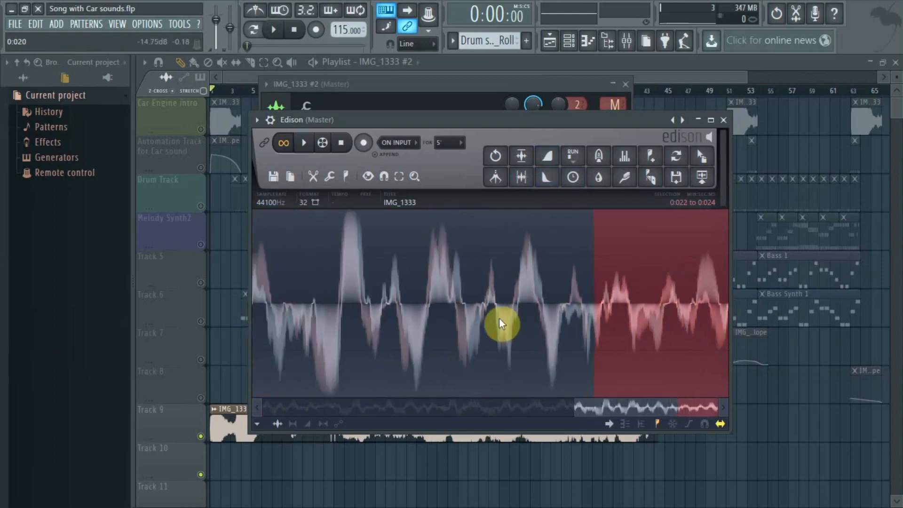
scroll(499, 323, "down", 5)
left_click_drag(670, 345, 76, 367)
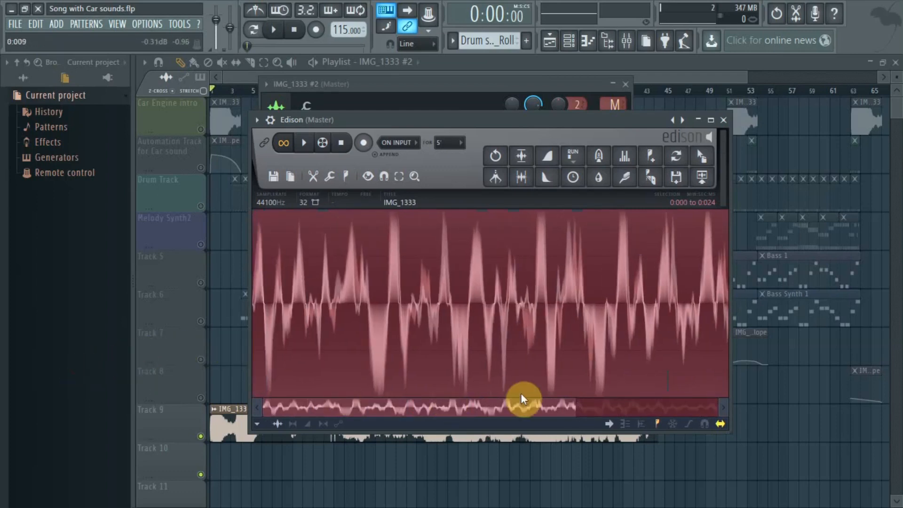
left_click_drag(489, 409, 373, 419)
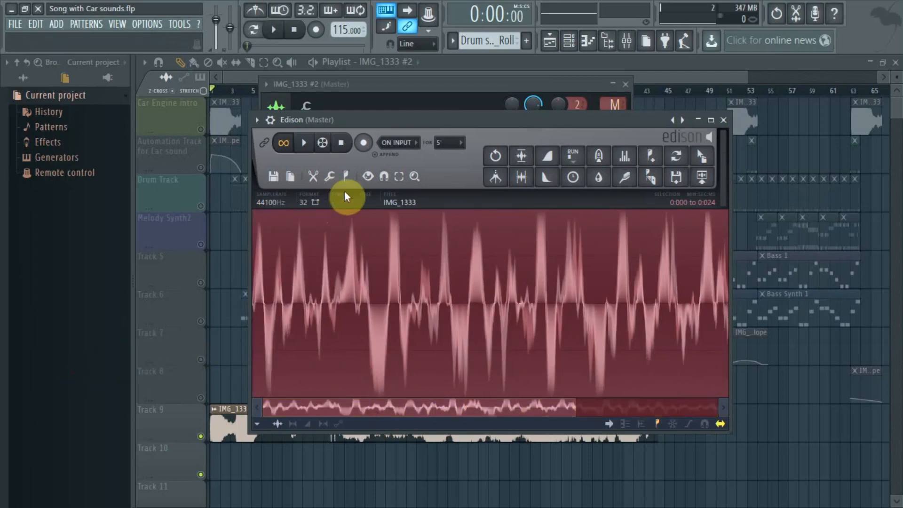
left_click(306, 142)
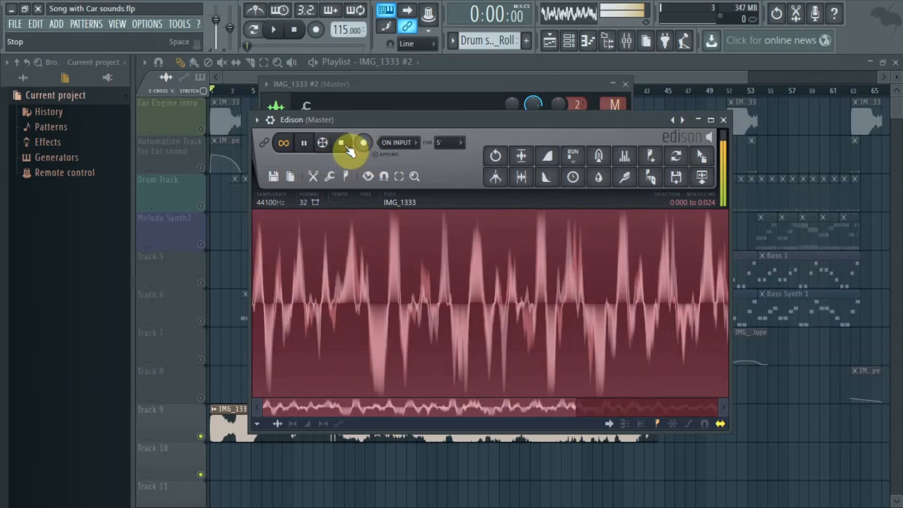
left_click(345, 145)
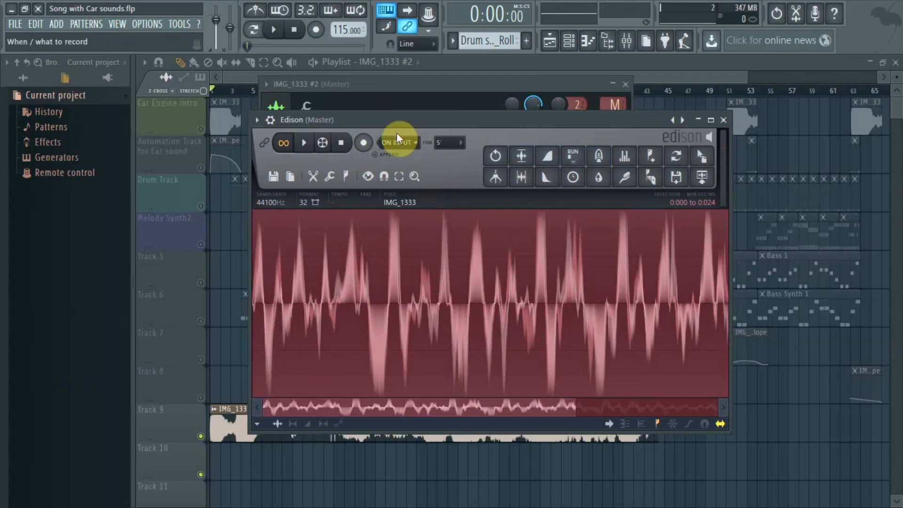
- Send the edited slice from Edison to a new channel in the Channel rack and open that channel's sampler settings
left_click_drag(364, 120, 423, 115)
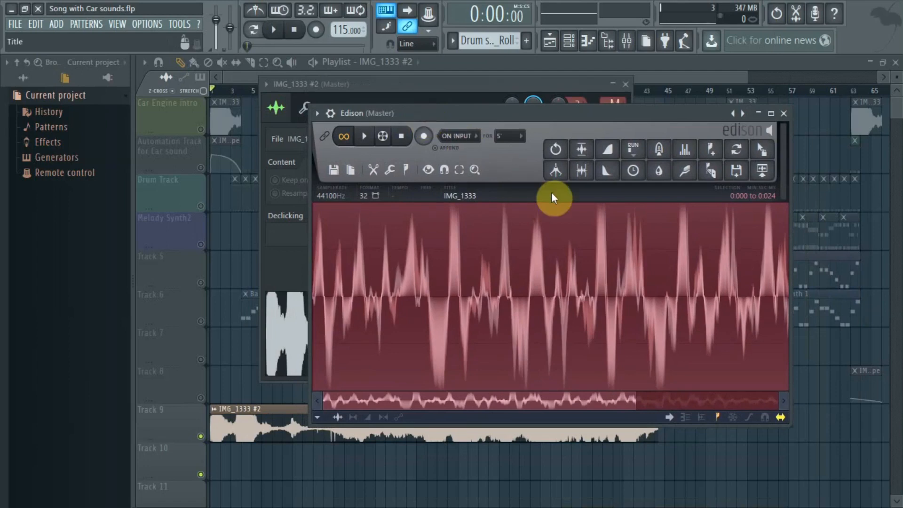
left_click(568, 41)
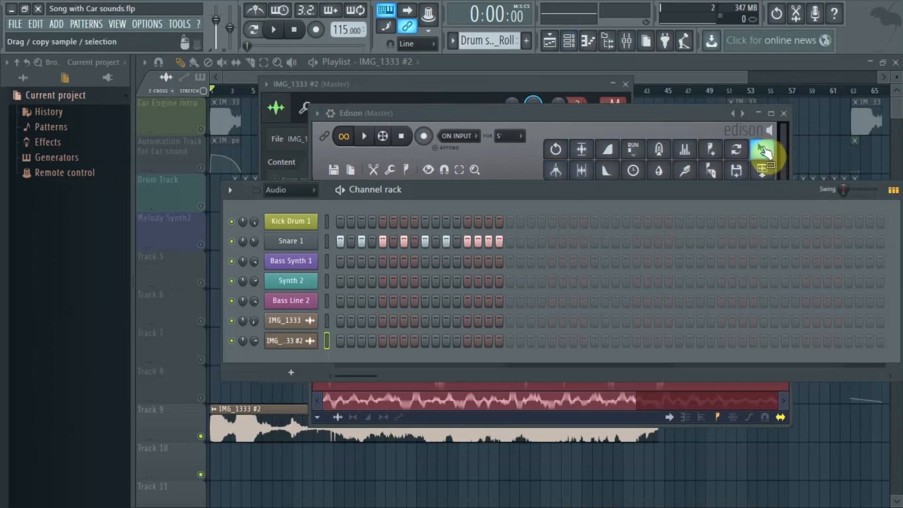
left_click_drag(762, 148, 288, 360)
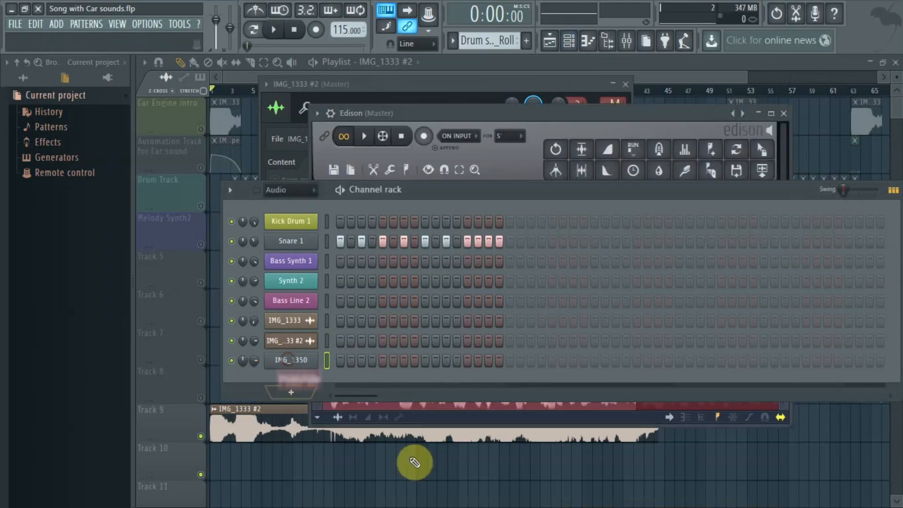
left_click(292, 361)
left_click_drag(433, 244, 442, 120)
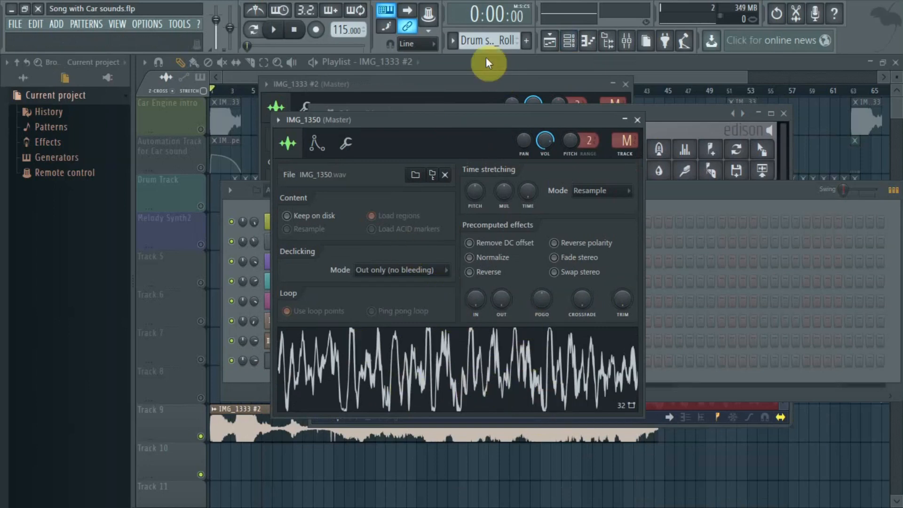
- Delete the IMG_1333 #2 clip from Track 9 of the Playlist and reopen the IMG_1350 channel's sampler settings
left_click(519, 76)
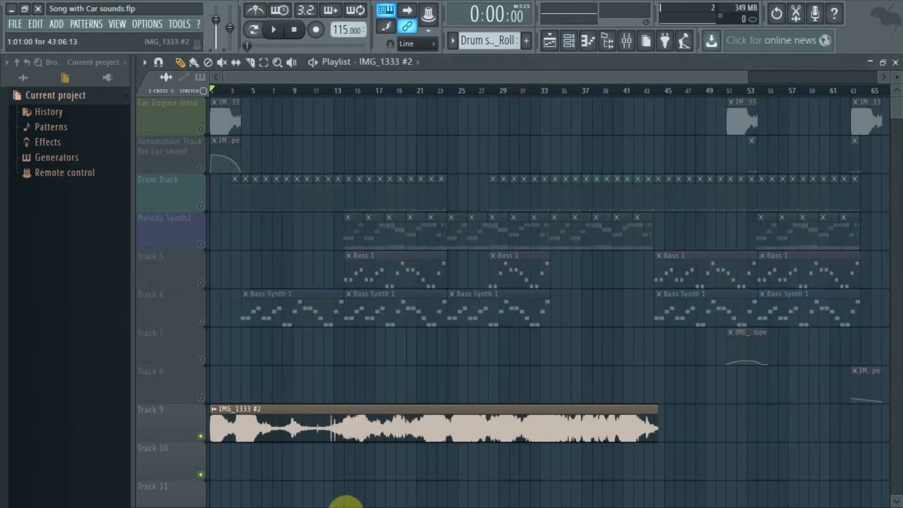
right_click(273, 428)
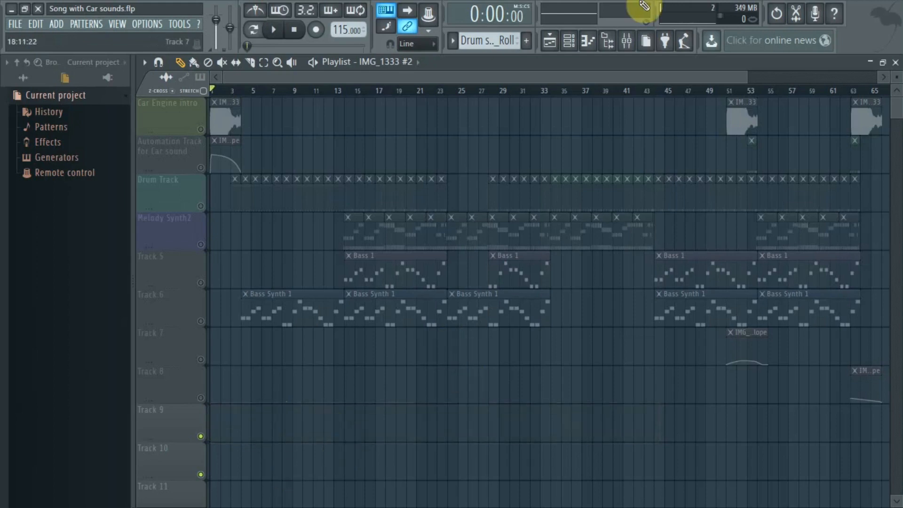
left_click(570, 41)
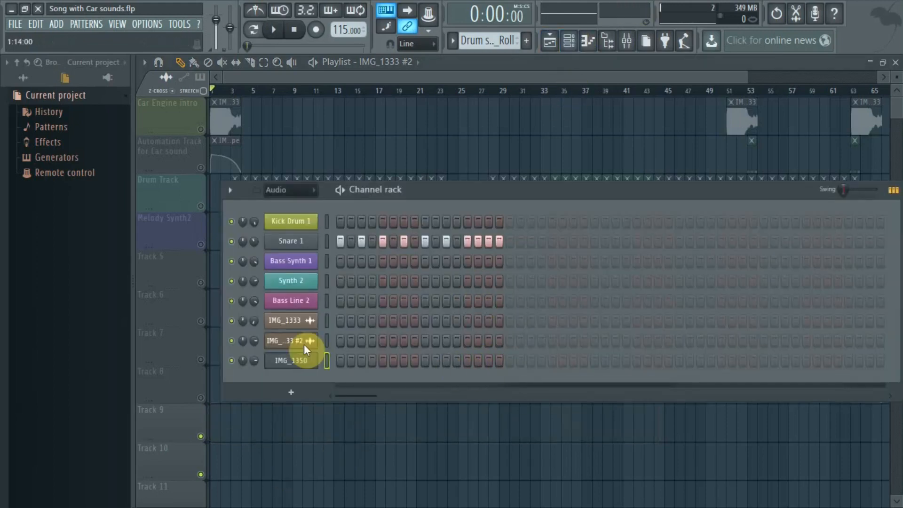
left_click(289, 361)
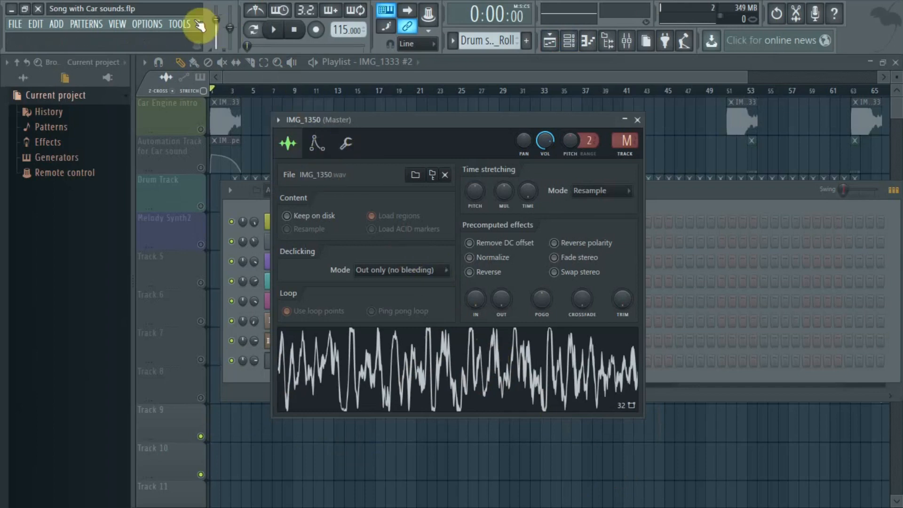
- In the MIDI settings, select USB Uno MIDI Interface as output and input device and enable the input
left_click(147, 24)
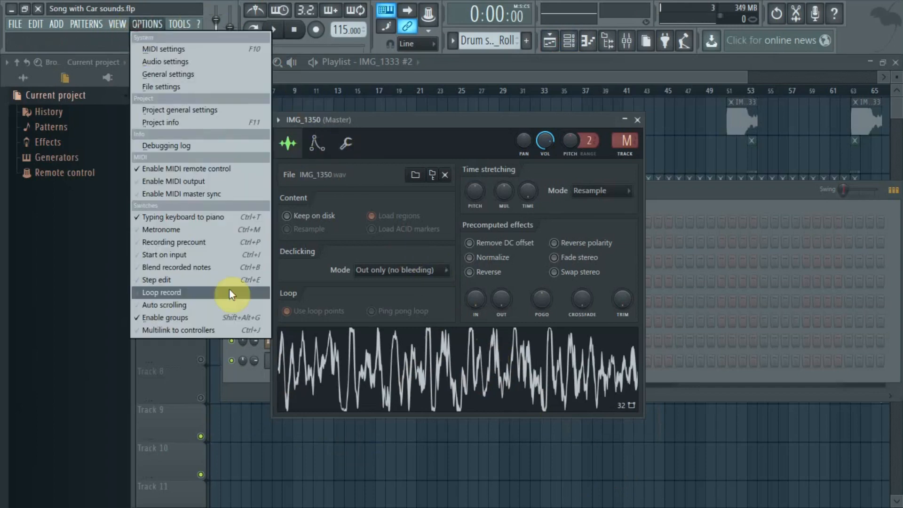
left_click(165, 49)
left_click(310, 154)
left_click(301, 262)
left_click(260, 314)
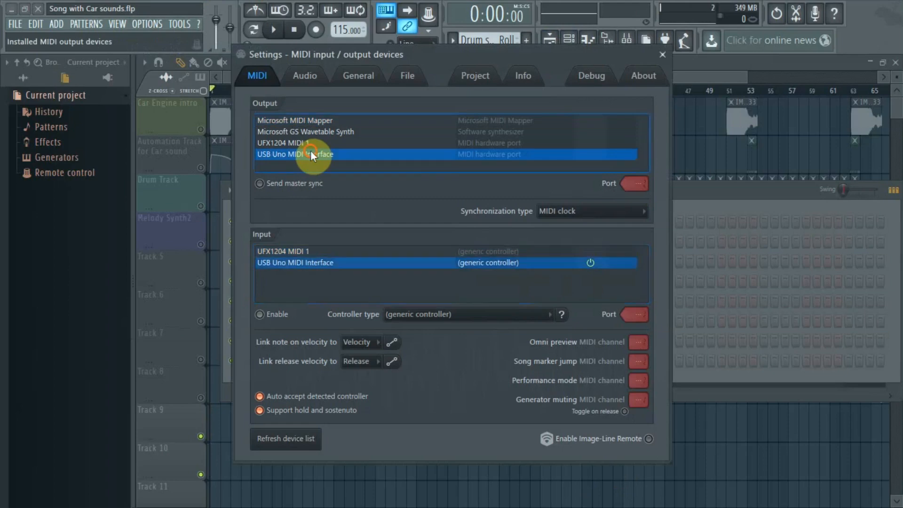
left_click(662, 56)
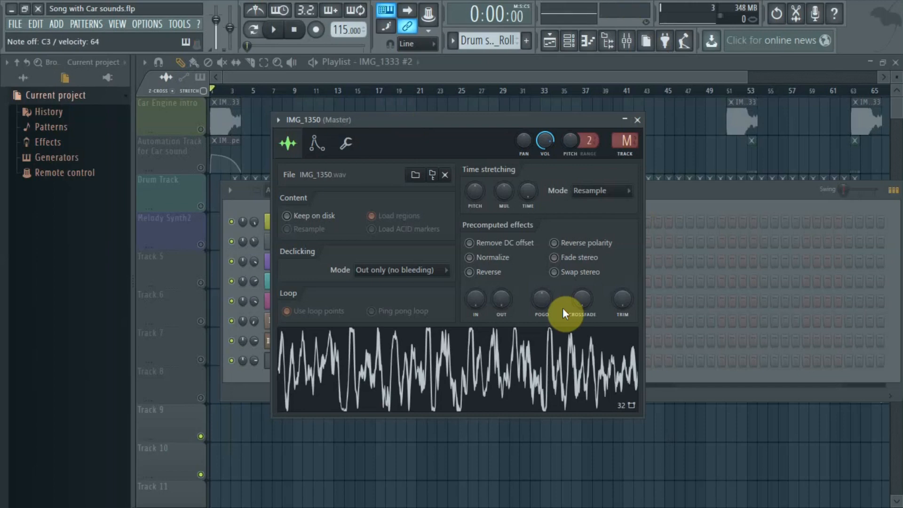
- Open the IMG_1350 sample in Edison and select the entire slice from 0:000 to 0:024
left_click(323, 150)
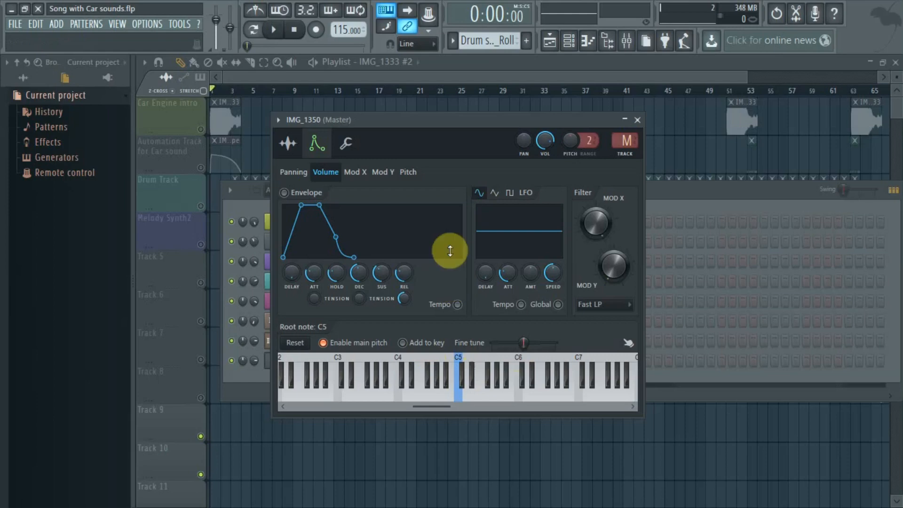
left_click(297, 146)
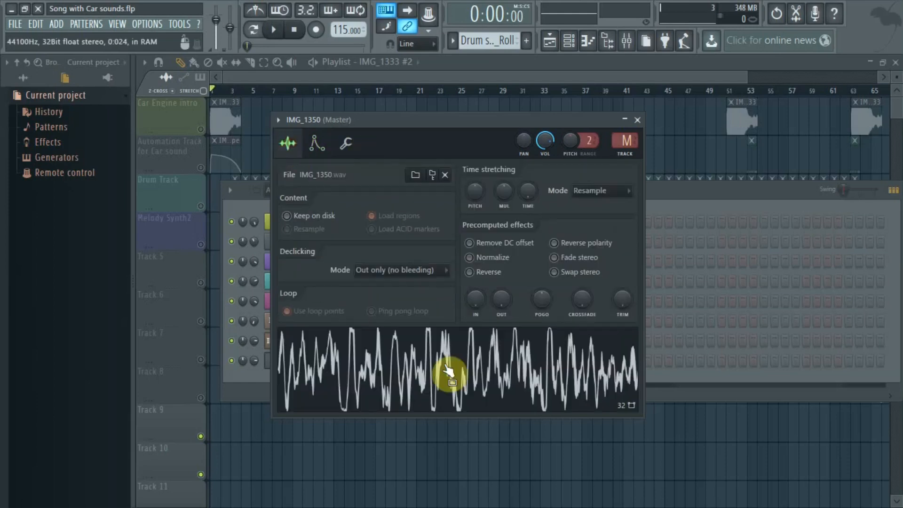
right_click(425, 376)
left_click(459, 405)
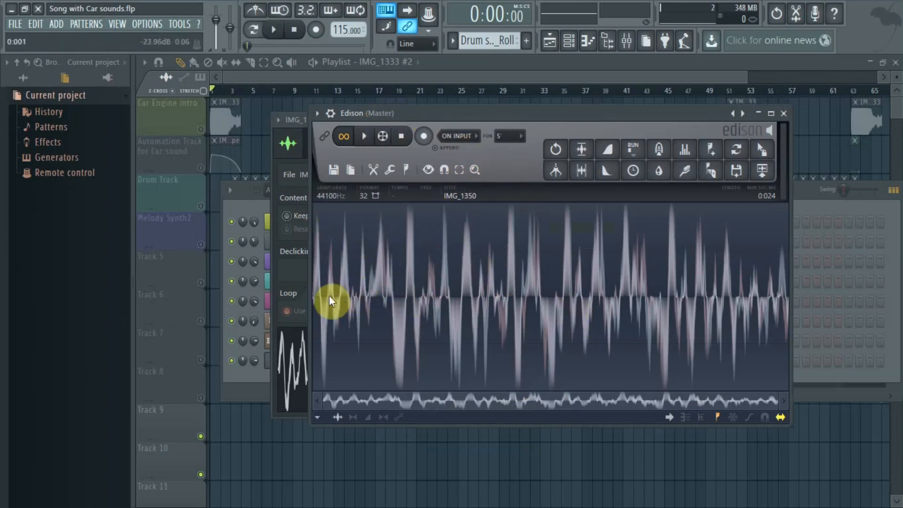
left_click_drag(315, 294, 902, 302)
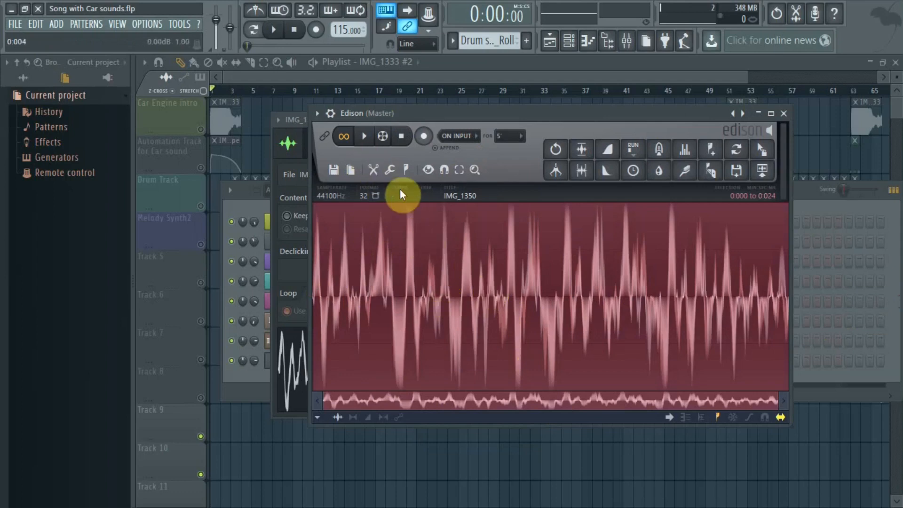
- Run pitch region detection on the selected slice to find its note, and close Edison
right_click(456, 312)
mouse_move(492, 369)
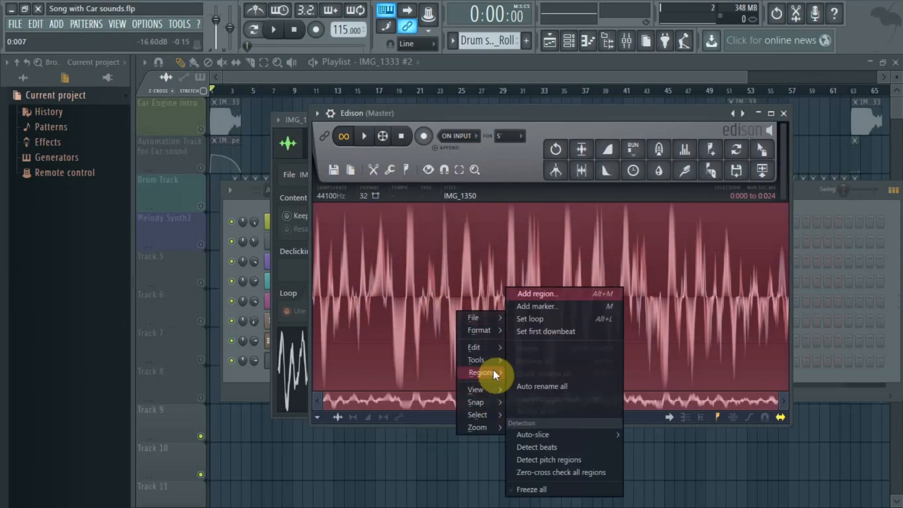
left_click(580, 460)
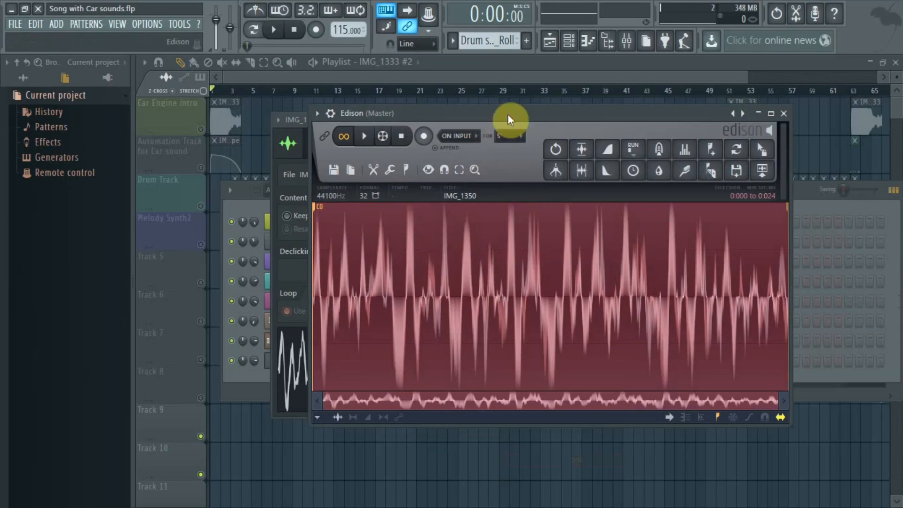
left_click(783, 114)
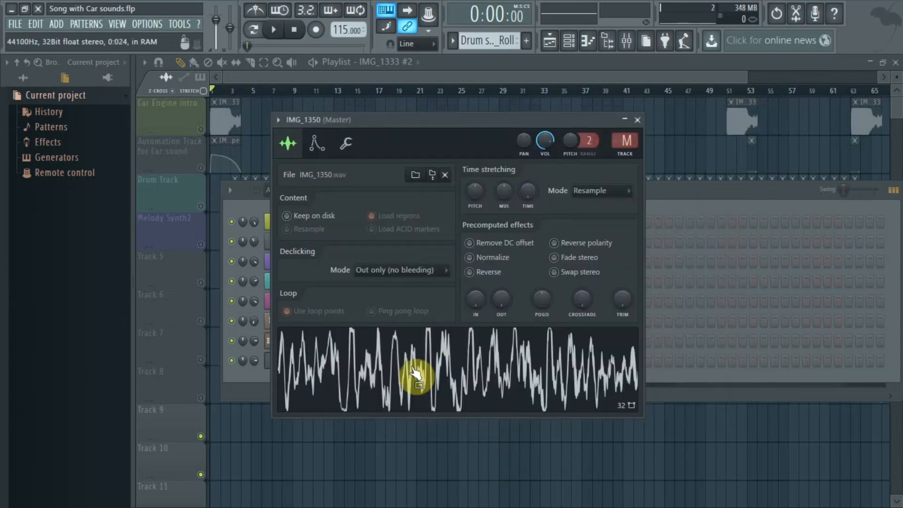
- Set the IMG_1350 channel's root note to C0 and audition several different notes
left_click(315, 145)
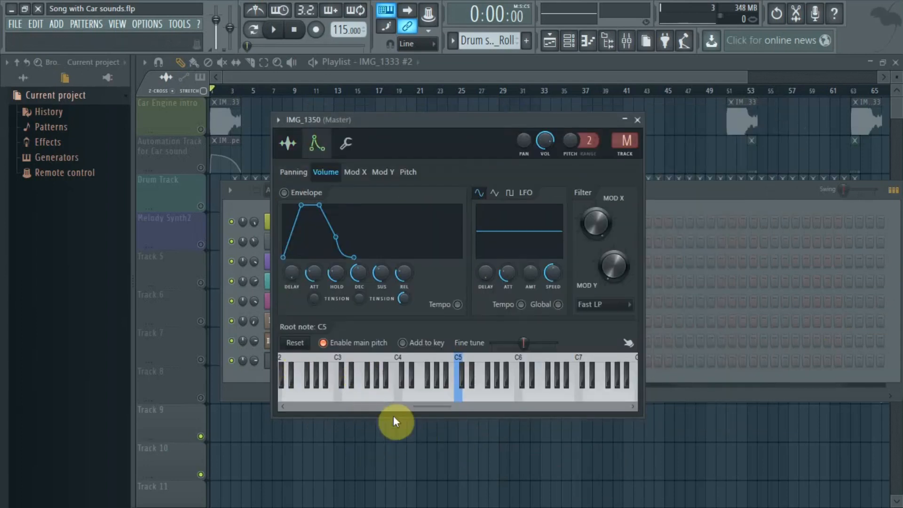
left_click_drag(430, 408, 286, 408)
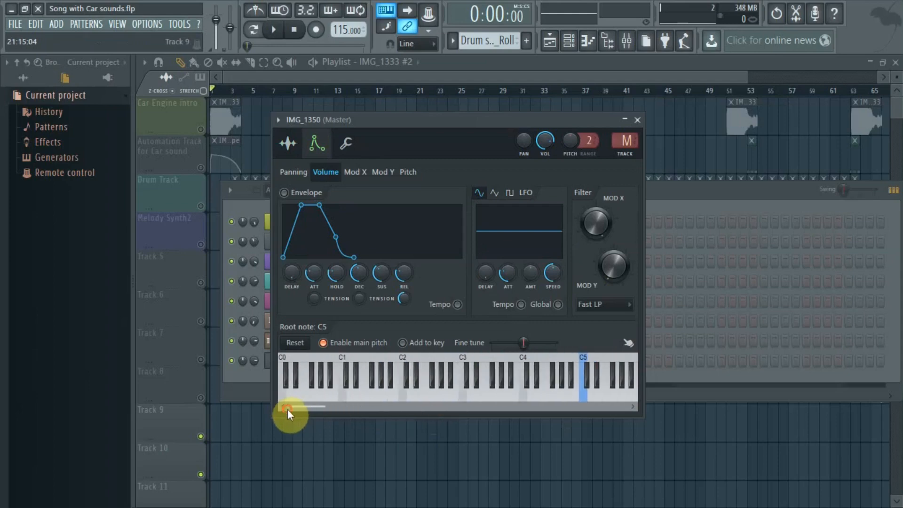
right_click(282, 396)
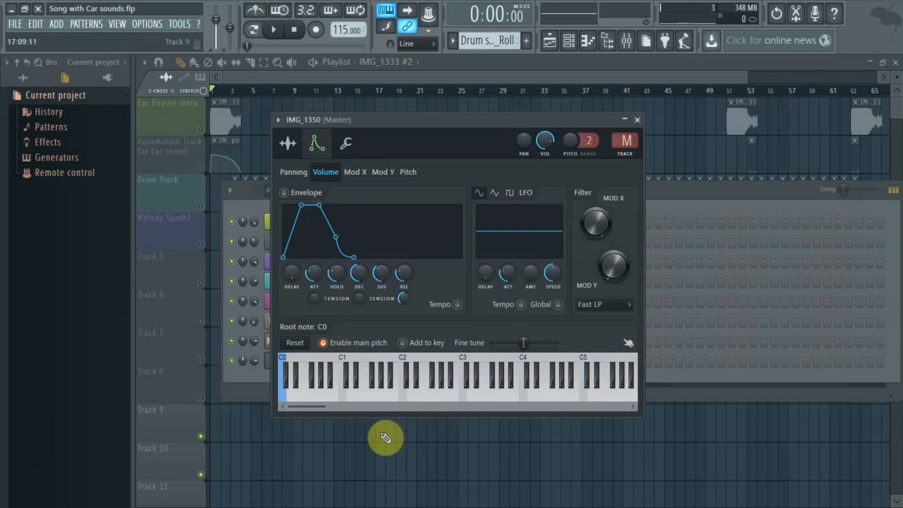
key("z")
key("c")
key("b")
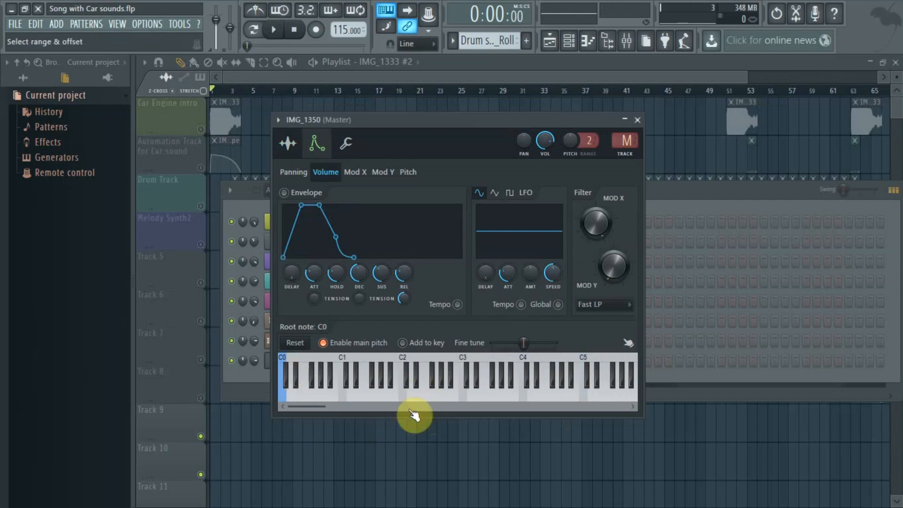
- Try C3 as the root note, audition it, and set the root note back to C5
left_click(463, 395)
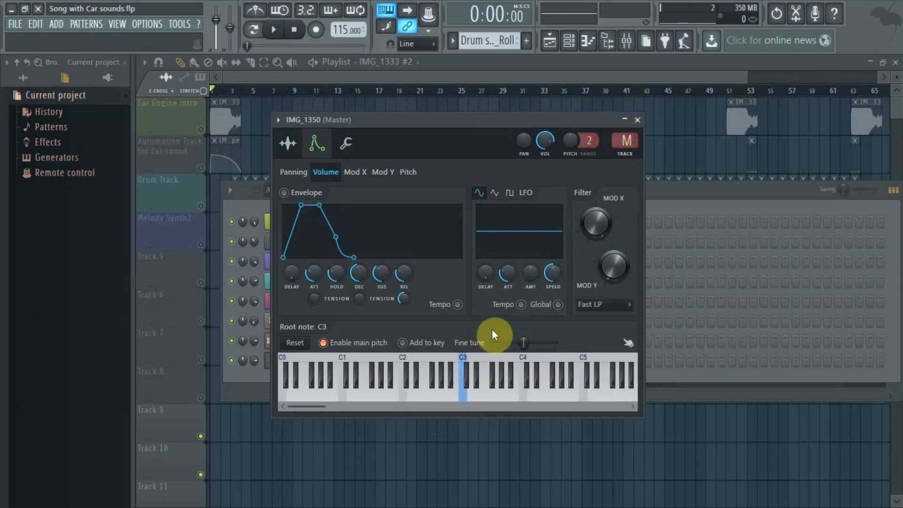
key("z")
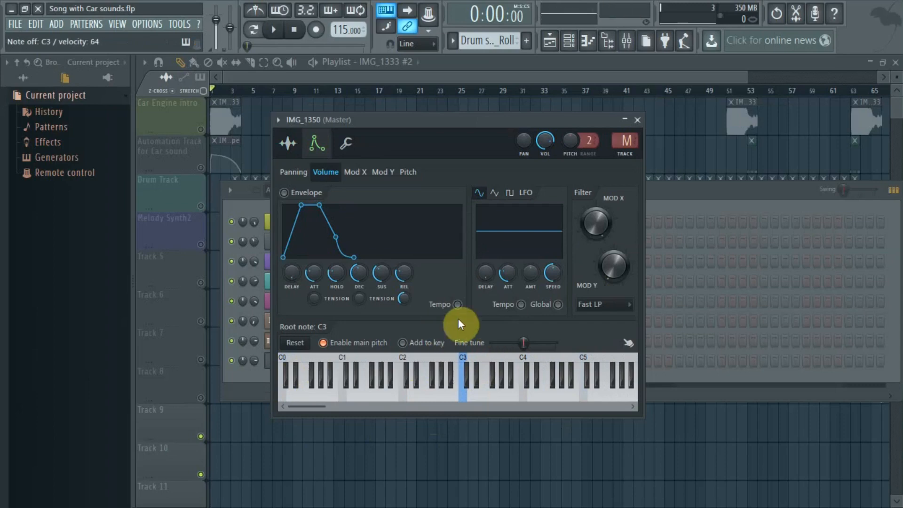
right_click(585, 395)
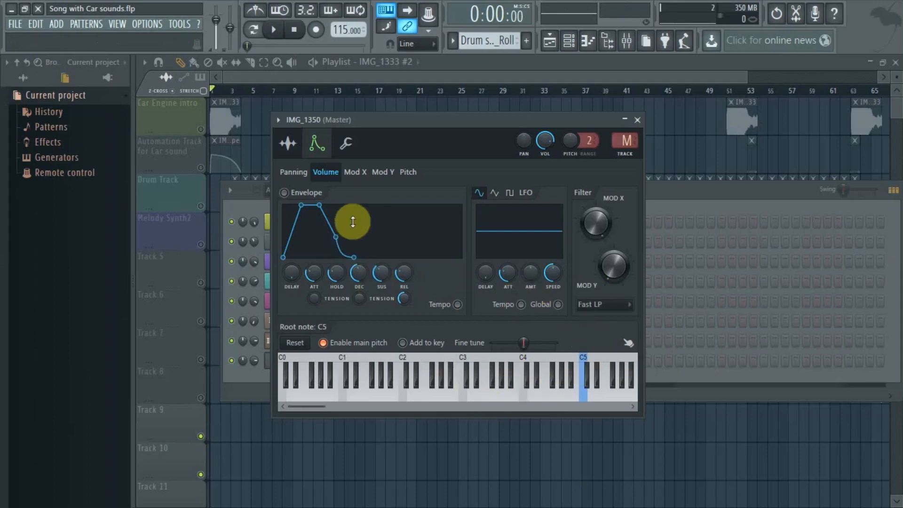
- Enable the volume envelope of the IMG_1350 channel and audition a note around C3
left_click(284, 192)
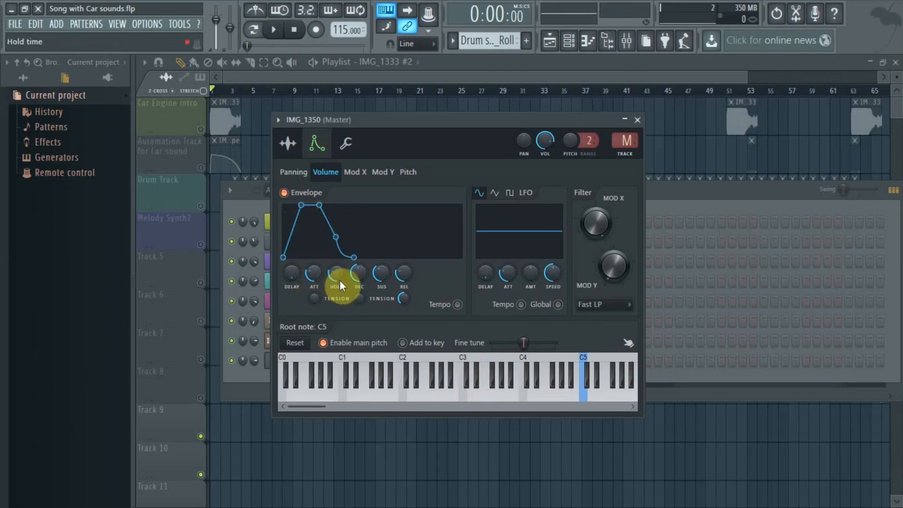
left_click(465, 397)
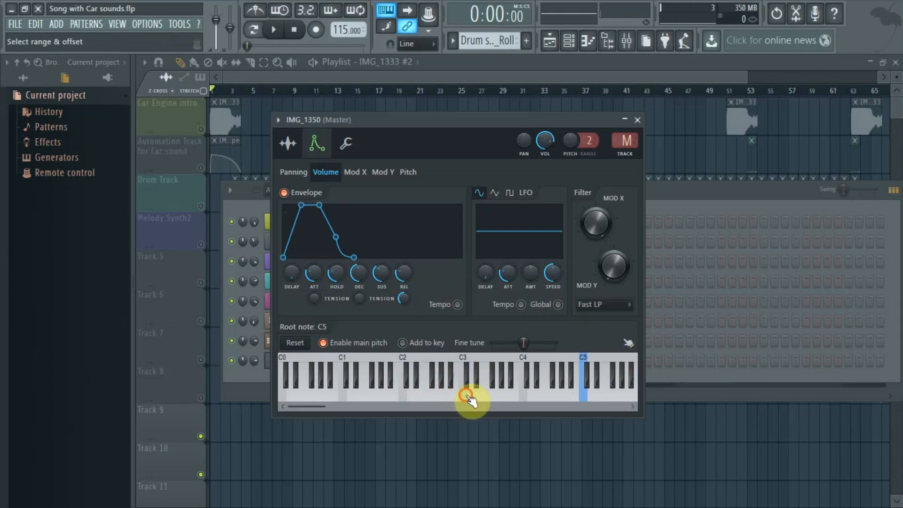
left_click_drag(304, 274, 298, 284)
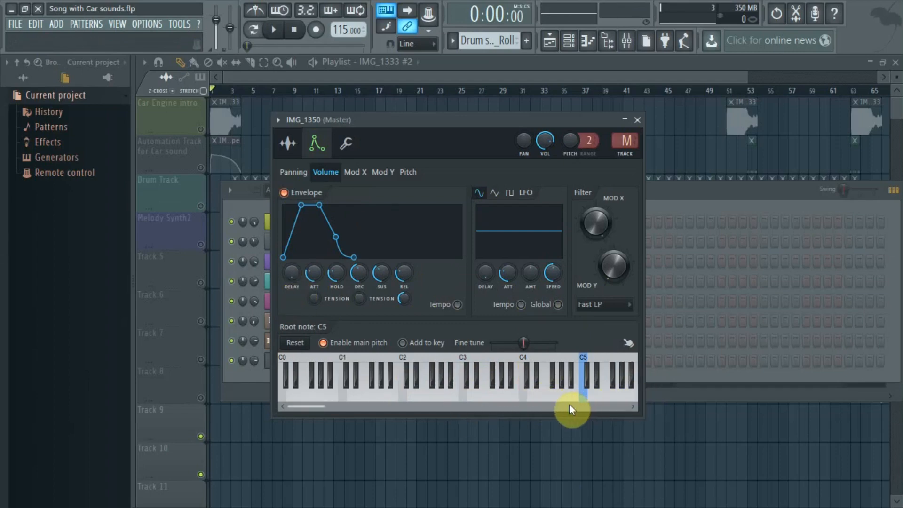
- Set the channel's root note to C6 and audition the sample with a repeated note
left_click(635, 406)
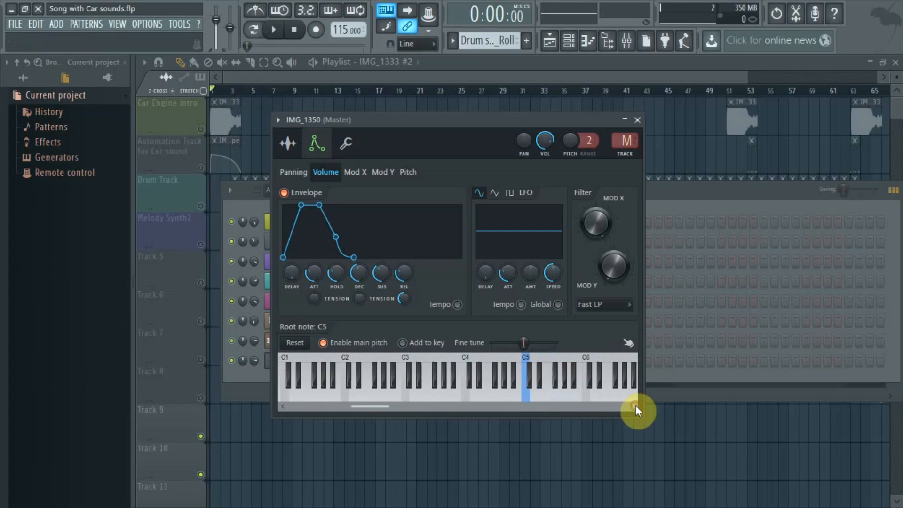
left_click(583, 398)
key("z")
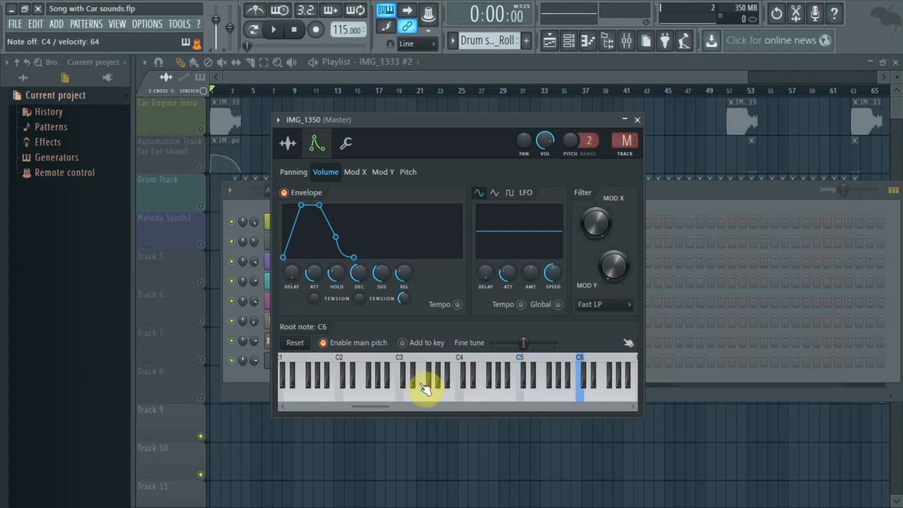
key("z")
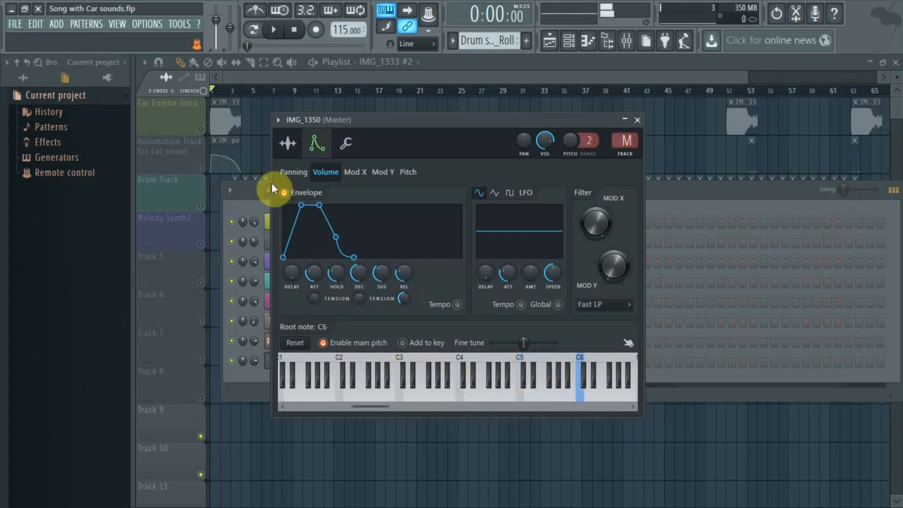
- Try shorter and longer attack times in the volume envelope while auditioning a repeated note
left_click_drag(308, 272, 310, 275)
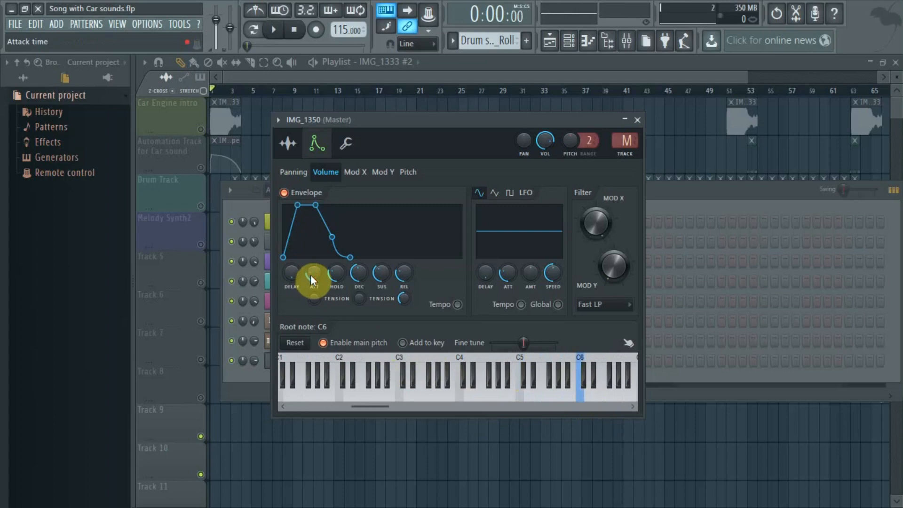
key("z")
scroll(312, 280, "down", 4)
key("z")
scroll(312, 281, "up", 3)
scroll(312, 275, "up", 8)
key("z")
scroll(312, 276, "up", 2)
key("z")
scroll(312, 277, "down", 6)
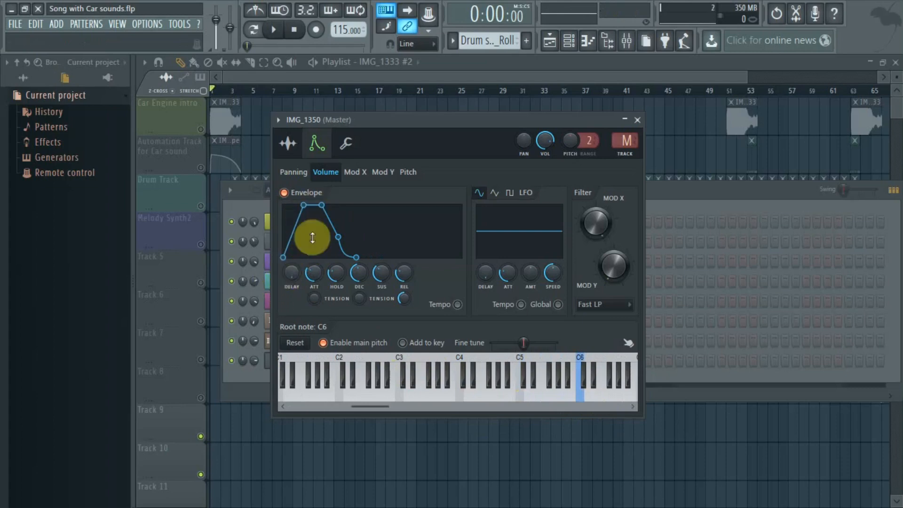
- Reduce the volume envelope's attack time to its minimum and audition the same note several times
scroll(313, 275, "down", 6)
key("z")
key("z")
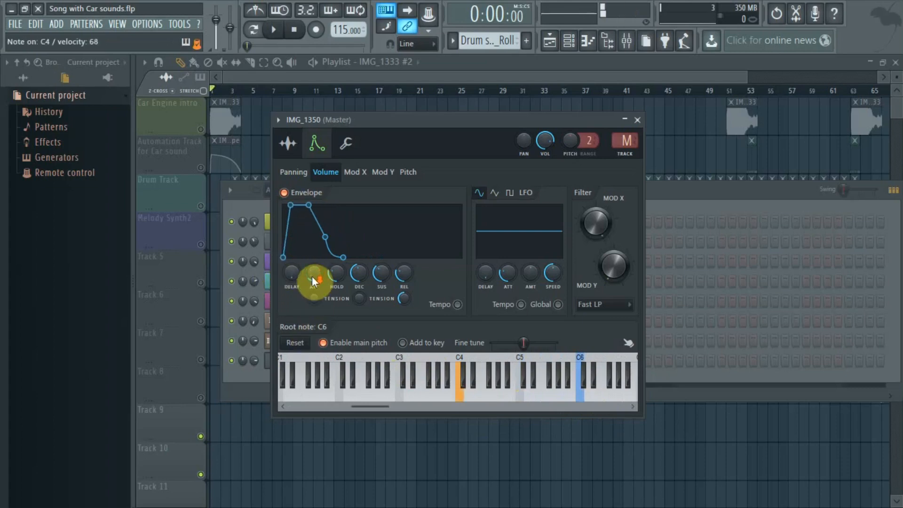
key("z")
key("z")
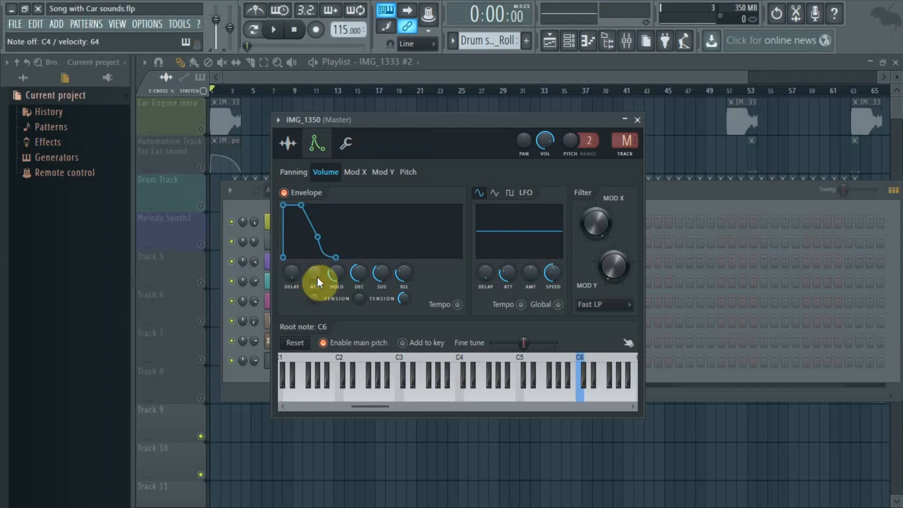
key("z")
key("z")
key("z")
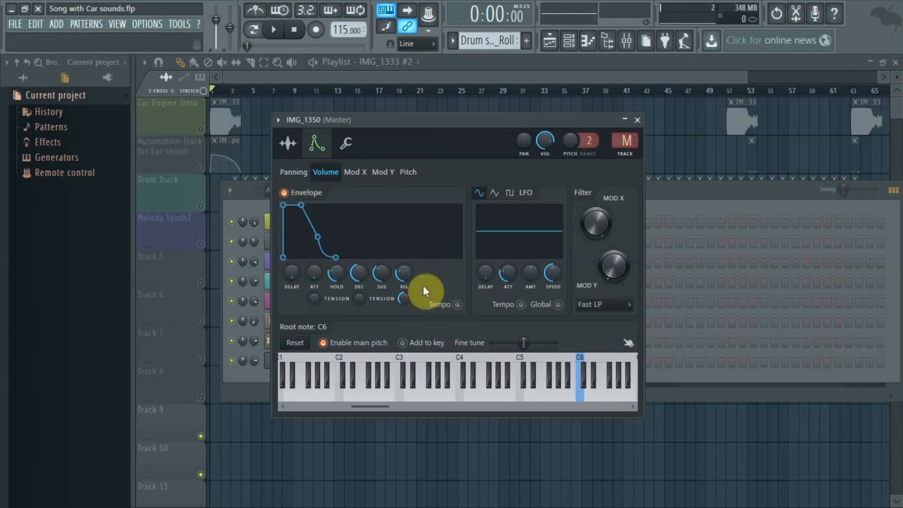
- Reduce the volume envelope's decay, sustain and release to their minimum and shorten the hold time to almost nothing
scroll(332, 274, "up", 8)
scroll(331, 274, "down", 6)
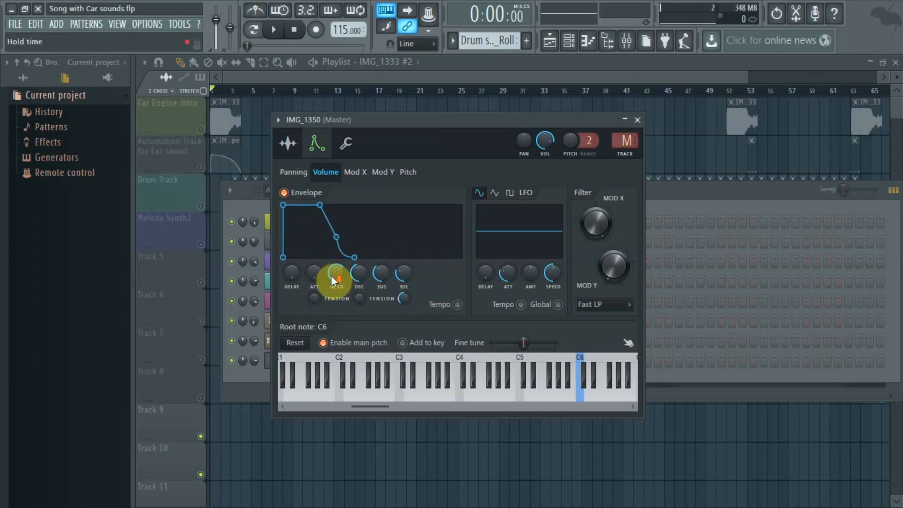
scroll(355, 275, "down", 8)
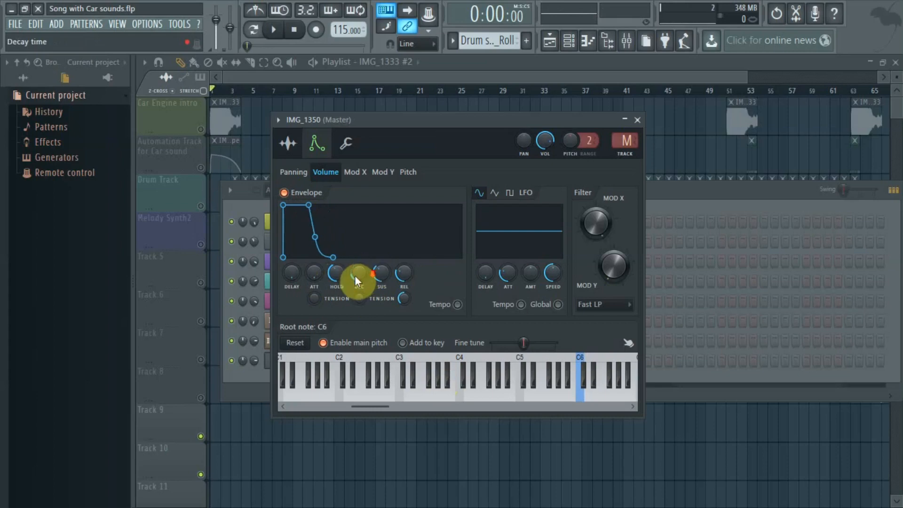
scroll(382, 274, "down", 4)
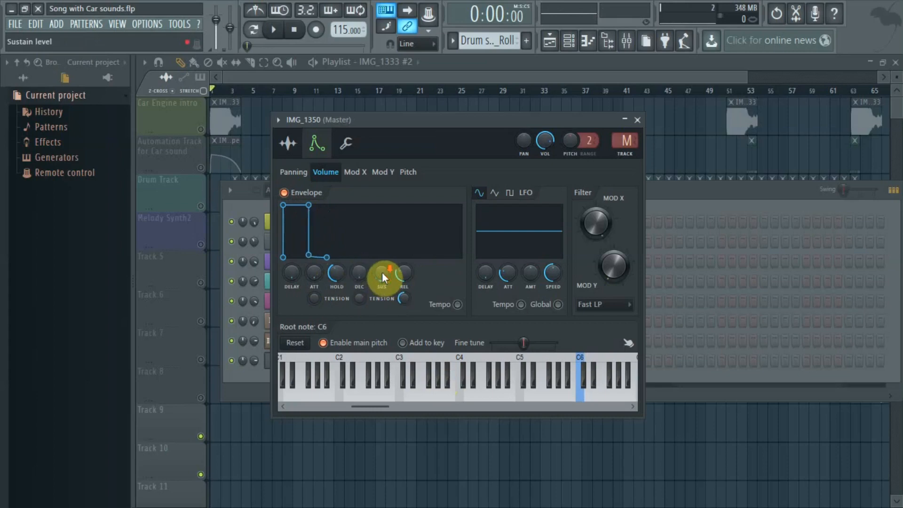
scroll(407, 276, "down", 5)
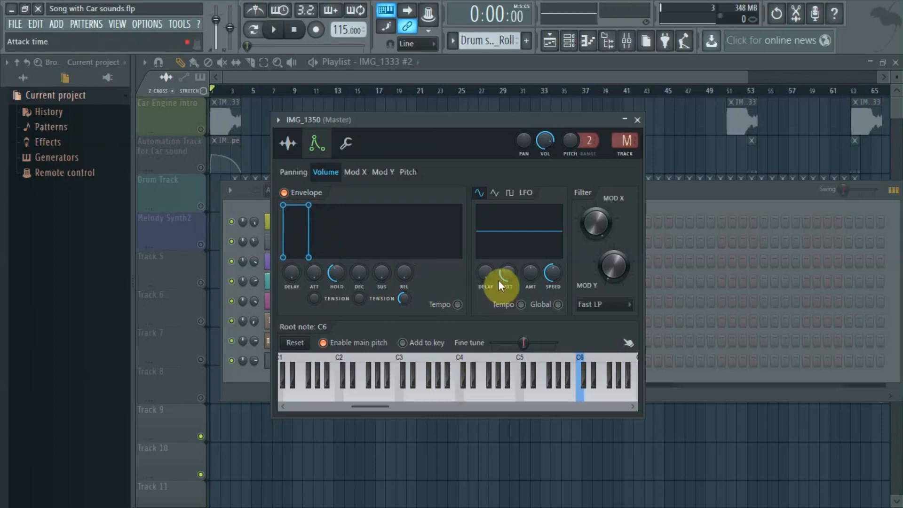
scroll(335, 275, "down", 6)
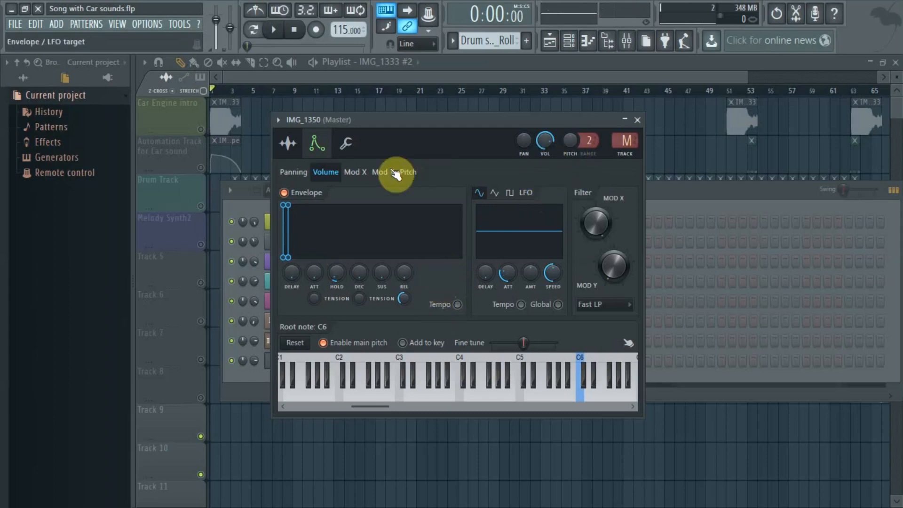
- Lower the pitch of the IMG_1350 channel below its centre setting
left_click(346, 143)
left_click(310, 149)
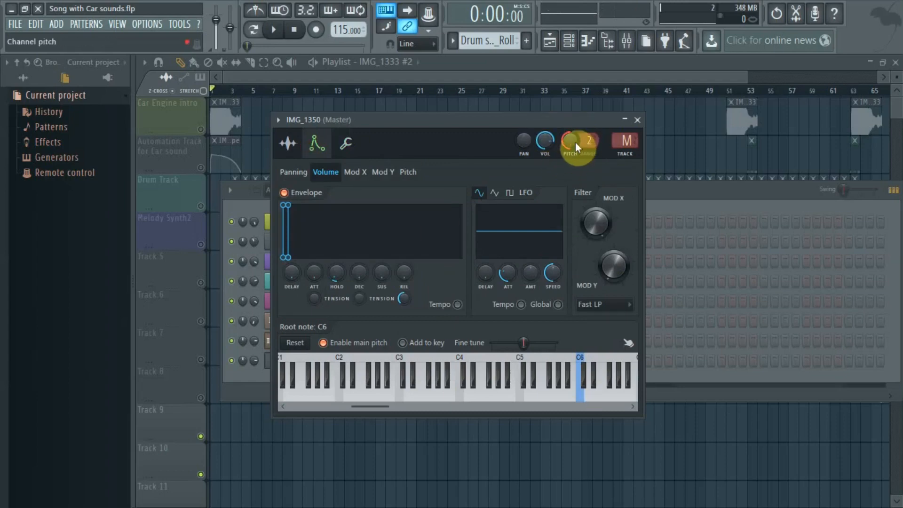
left_click_drag(575, 142, 660, 166)
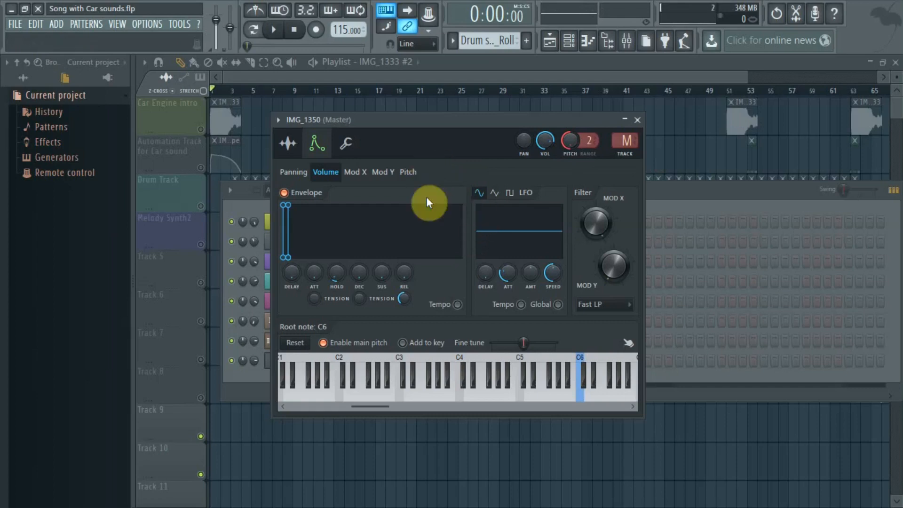
left_click_drag(499, 267, 561, 158)
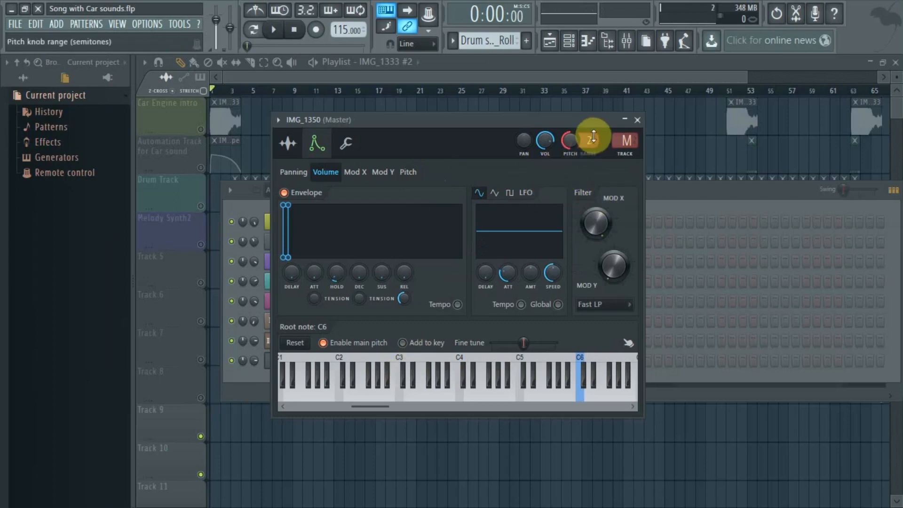
- Set the channel's pitch knob range to 12 semitones and audition the detuned note
scroll(593, 136, "up", 1)
scroll(586, 143, "up", 2)
scroll(586, 144, "up", 4)
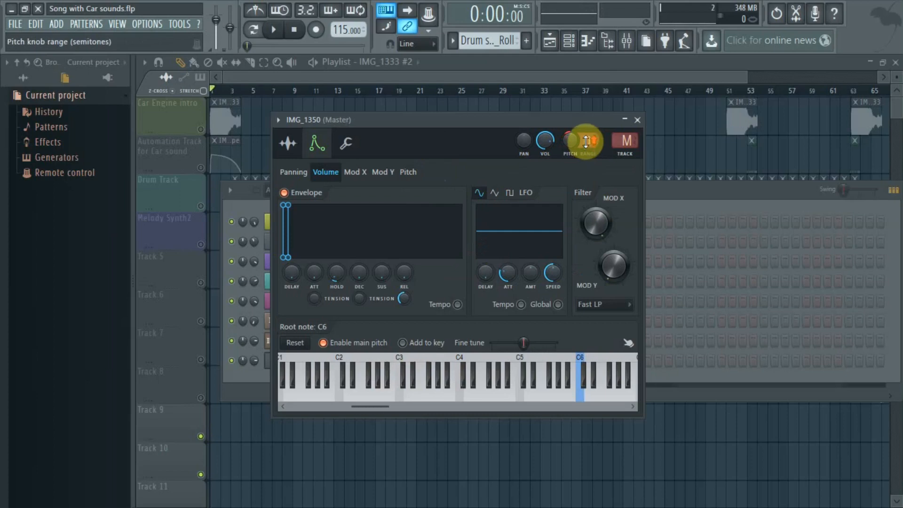
key("z")
key("z")
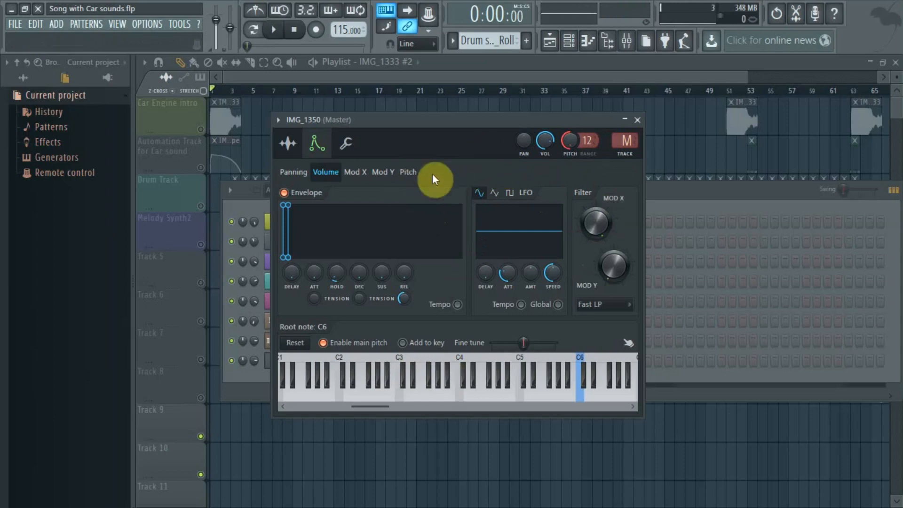
- Route the IMG_1350 channel to mixer track 10, close the channel settings and open the mixer
left_click(346, 143)
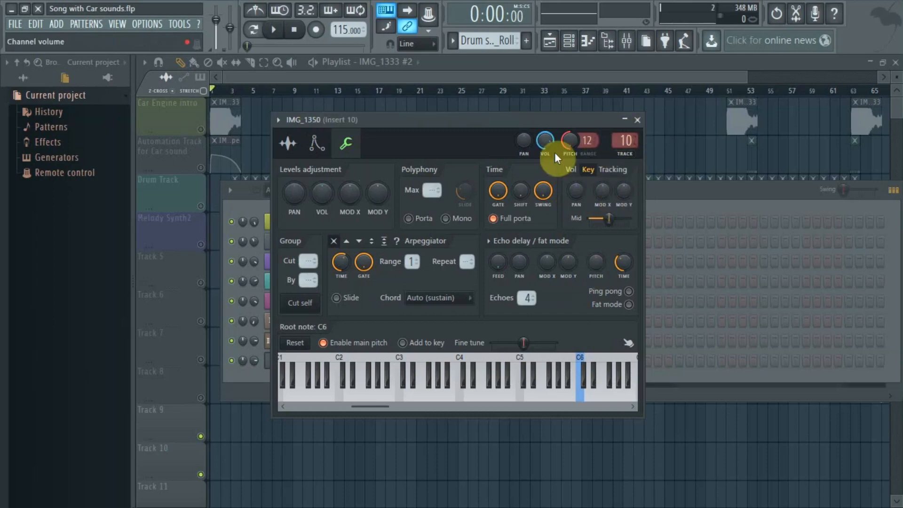
left_click(638, 121)
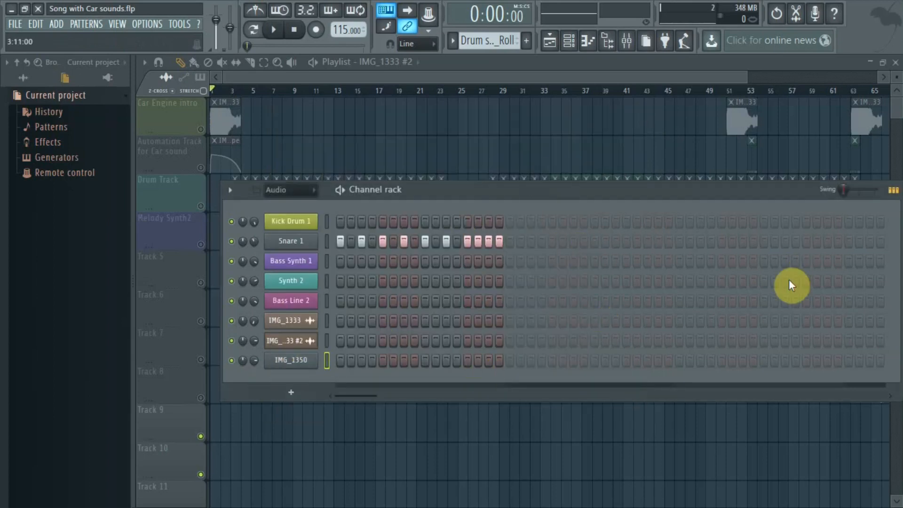
left_click(626, 42)
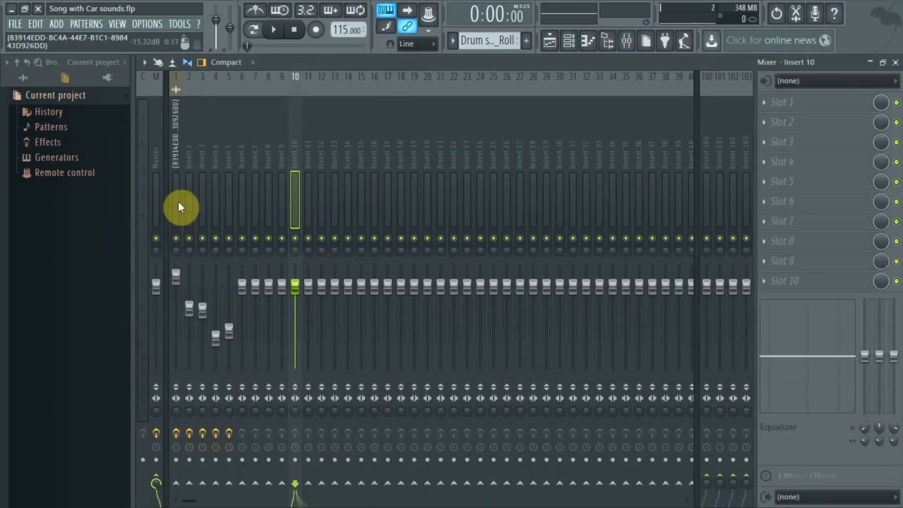
- Load Maximus into the first effect slot of Insert 10 and move its window clear of the track
left_click(793, 104)
left_click(747, 16)
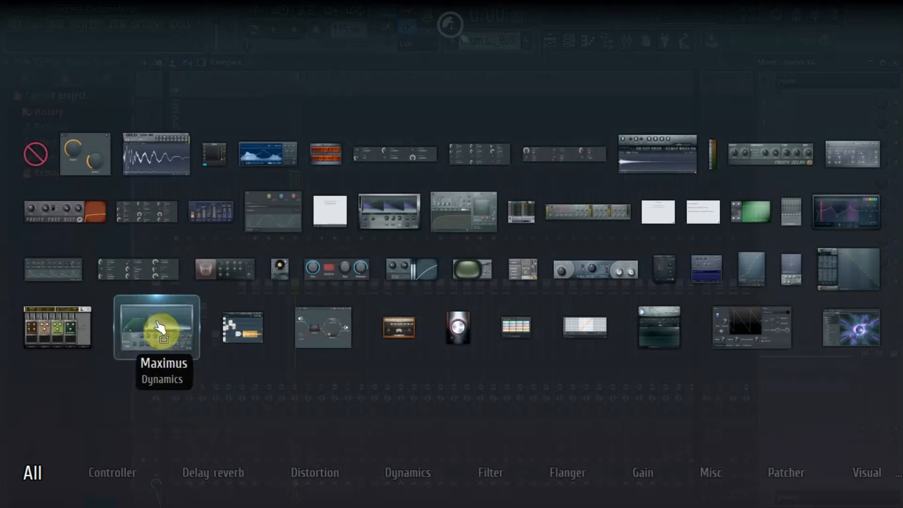
left_click_drag(157, 326, 765, 99)
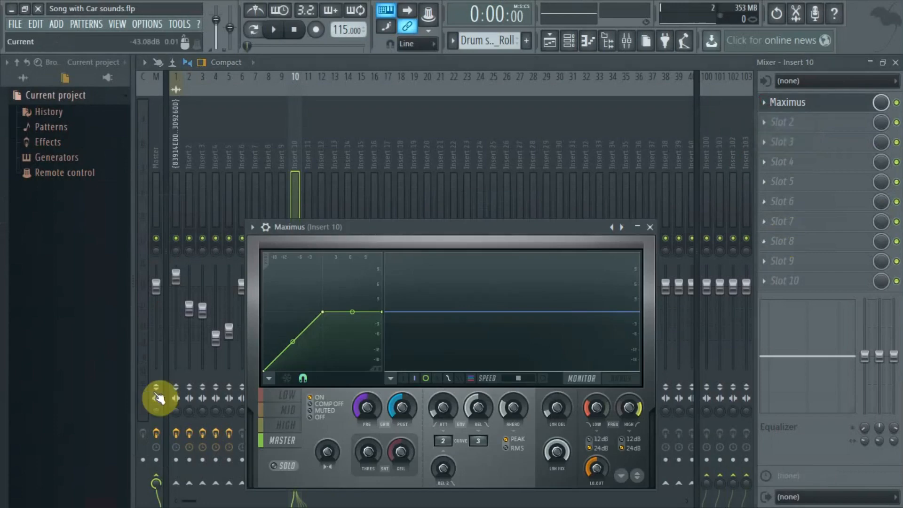
left_click_drag(400, 227, 513, 106)
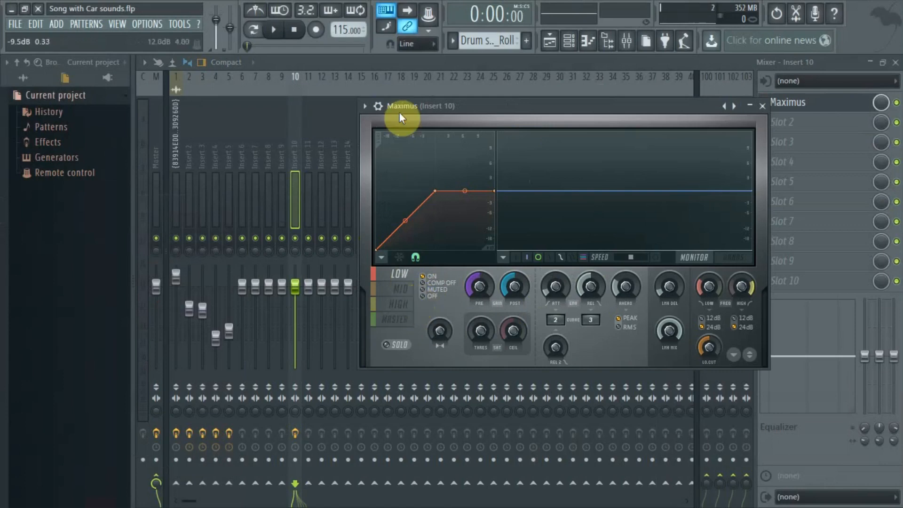
- Apply the Punchy drums preset in Maximus and audition the note repeatedly
left_click(365, 107)
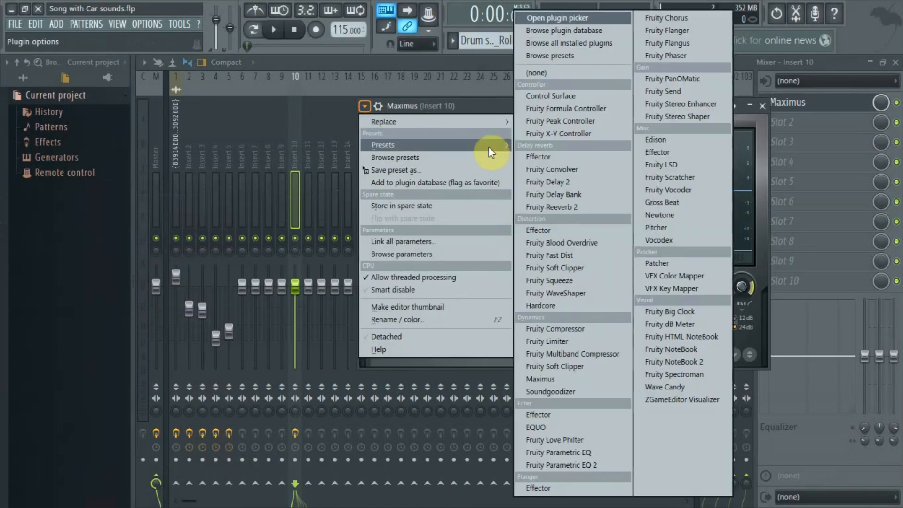
mouse_move(494, 147)
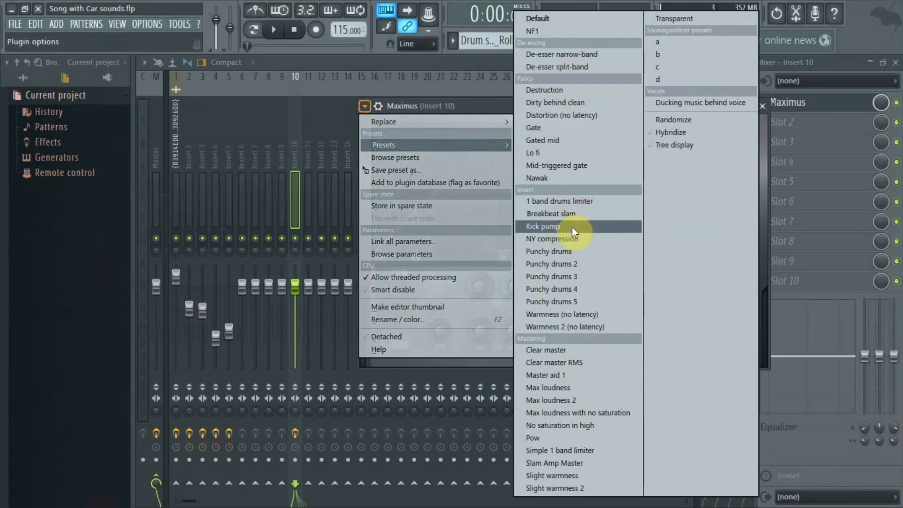
left_click(556, 250)
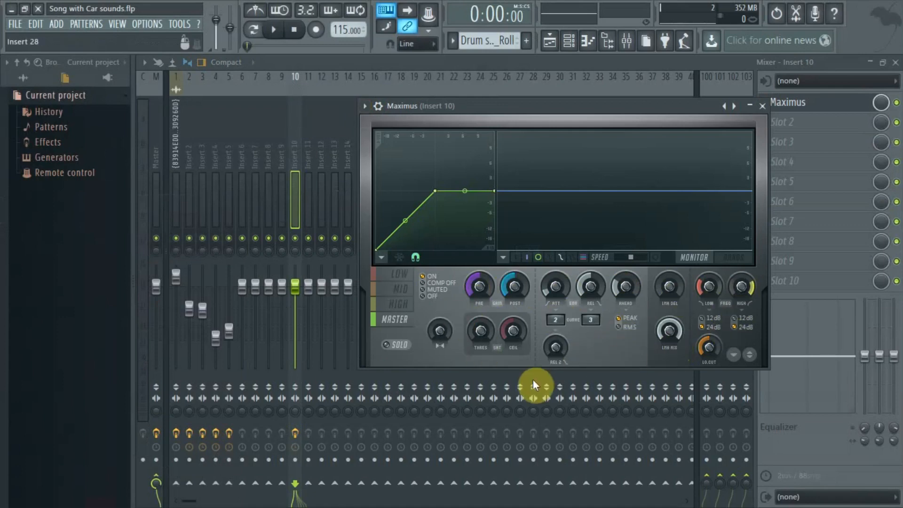
key("z")
key("z")
key("z")
key("z")
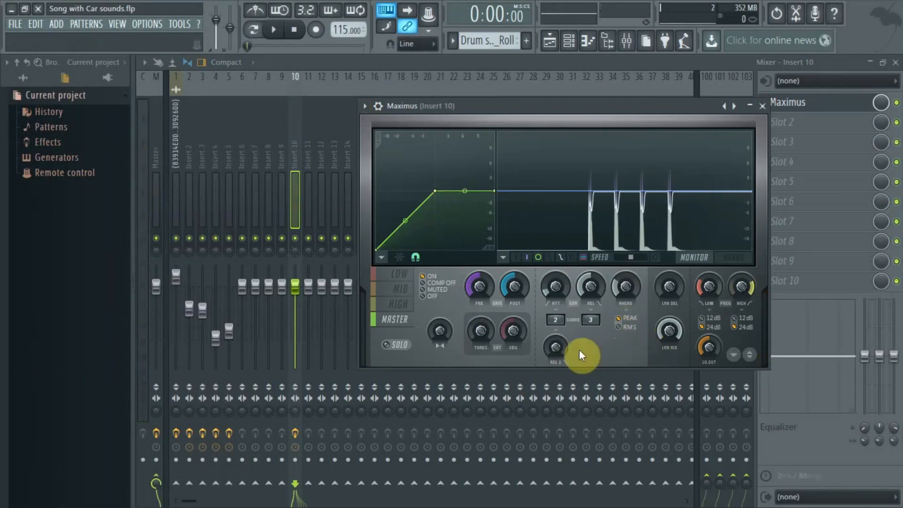
key("z")
key("z")
key("z")
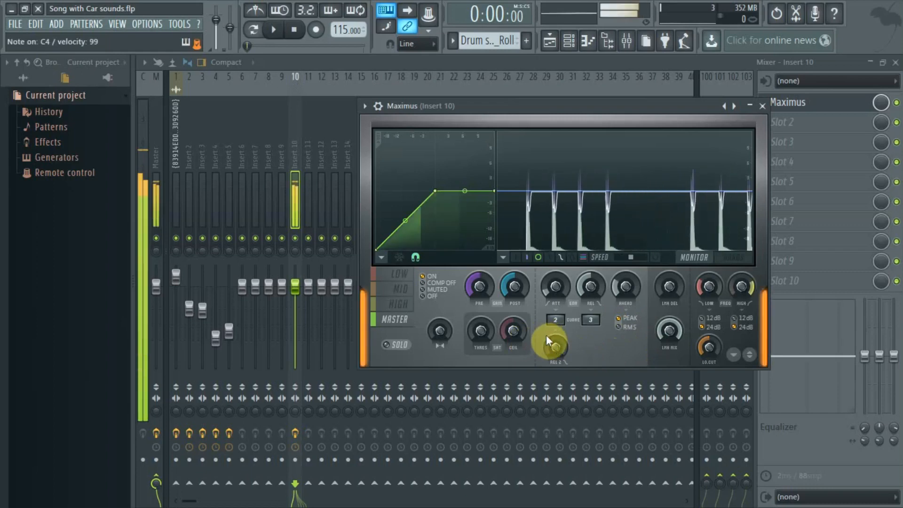
- Apply the Kick pump preset in Maximus and audition the note
left_click(365, 106)
left_click(588, 228)
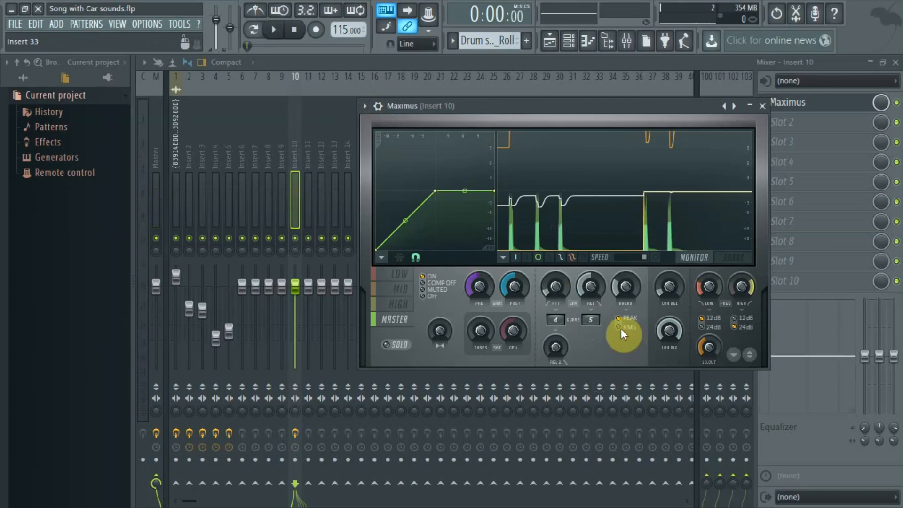
key("z")
key("z")
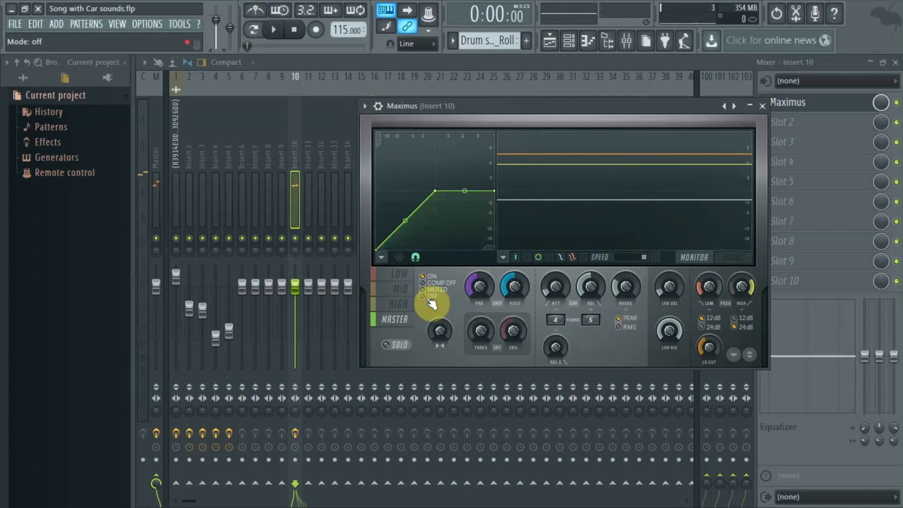
- Bend the low and mid band compression curves upward and drop the mid curve's end into a falling tail
left_click(399, 274)
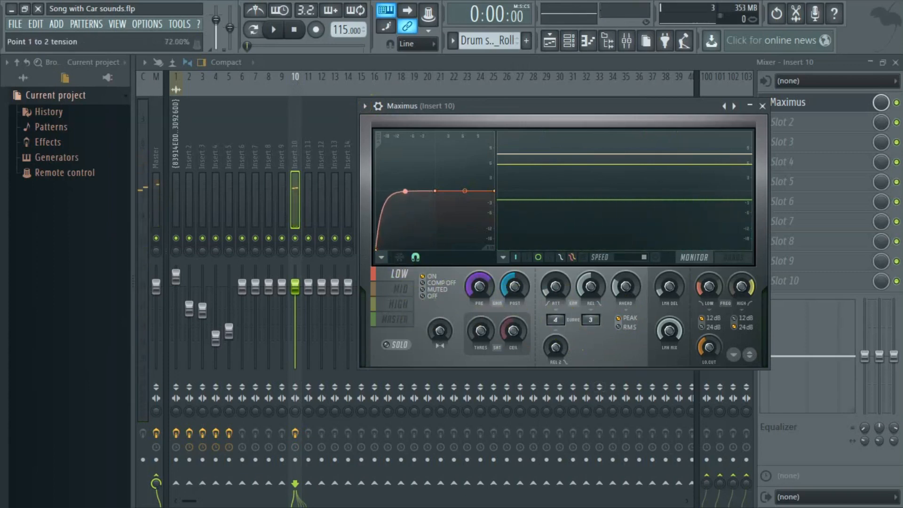
mouse_move(405, 191)
left_mouse_down()
mouse_move(405, 249)
mouse_move(405, 197)
left_mouse_up()
left_click(398, 292)
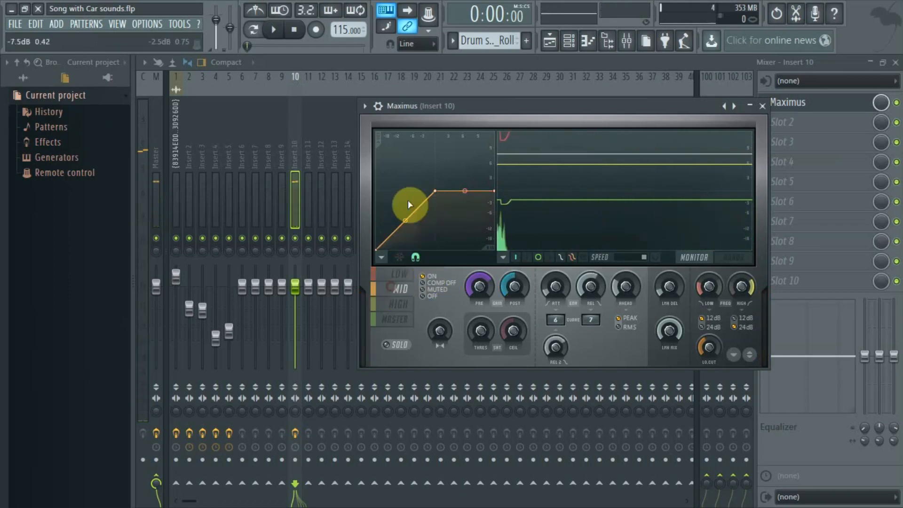
left_click_drag(405, 208, 406, 180)
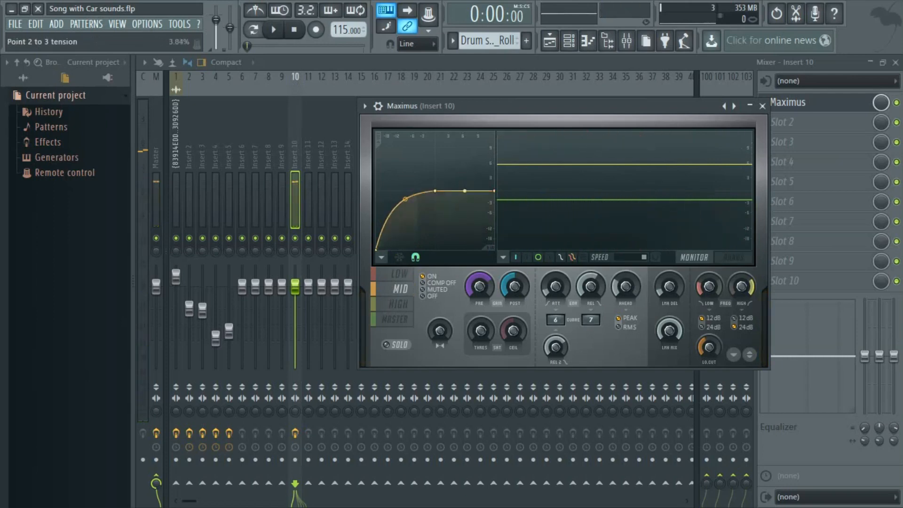
left_click_drag(484, 186, 490, 246)
left_click_drag(434, 191, 390, 161)
- Reshape the low band's curve into a rounded dome, then lower the low crossover frequency and raise the high one
left_click(402, 304)
left_click(400, 274)
left_click_drag(491, 190, 474, 268)
left_click_drag(464, 217, 464, 188)
left_click_drag(406, 194, 406, 207)
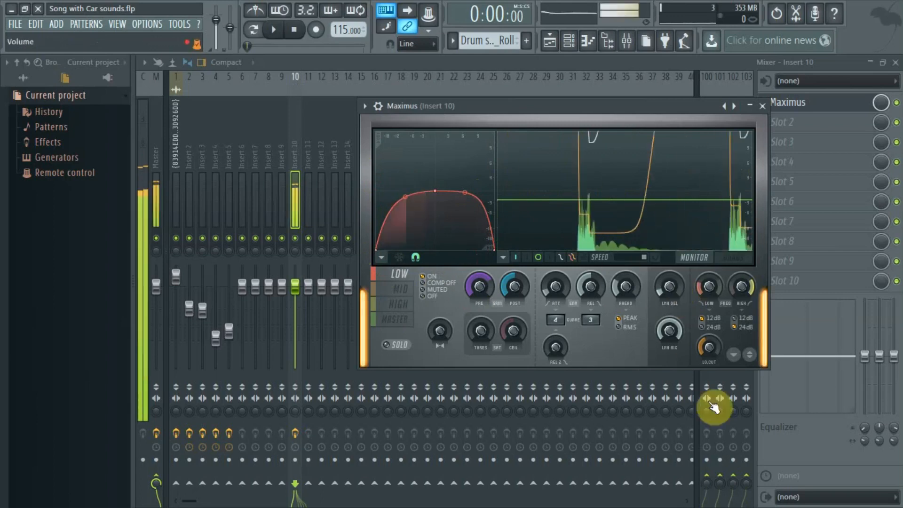
left_click_drag(706, 288, 734, 288)
- Widen the mid band's curve into a broad flat-topped dome and close Maximus
left_click(400, 289)
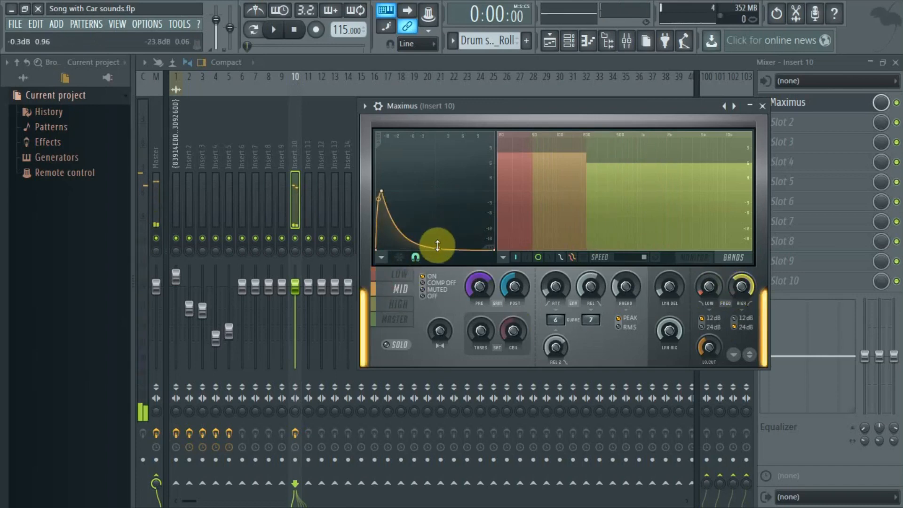
left_click_drag(436, 246, 437, 198)
left_click_drag(382, 191, 402, 191)
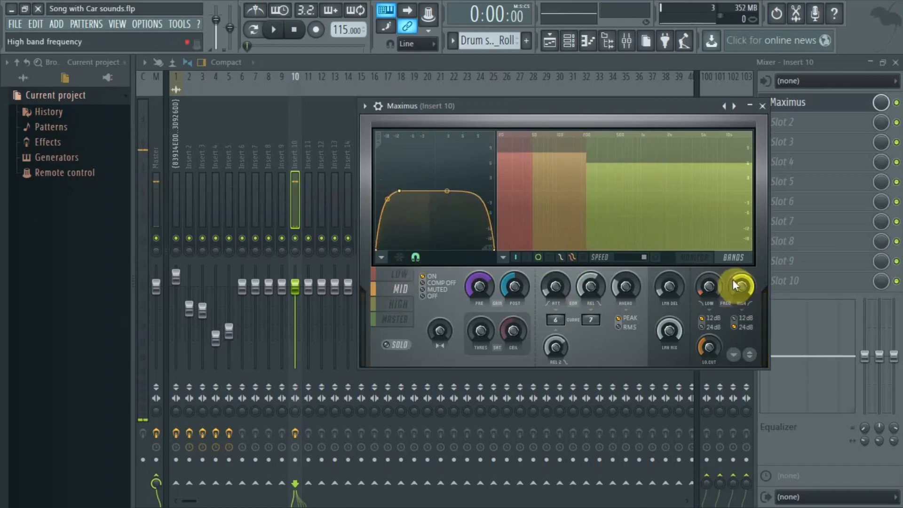
left_click(771, 104)
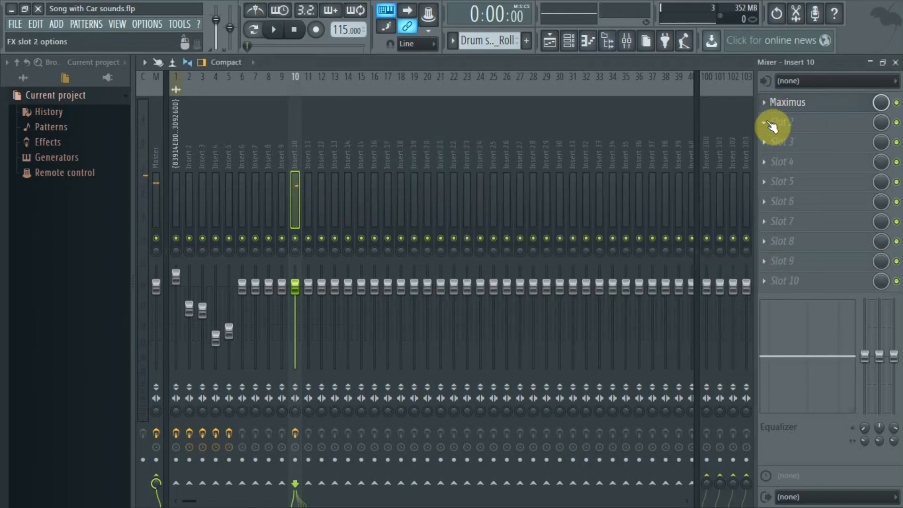
- Load Fruity Reeverb 2 into the second effect slot of Insert 10 and reposition its window
left_click(772, 126)
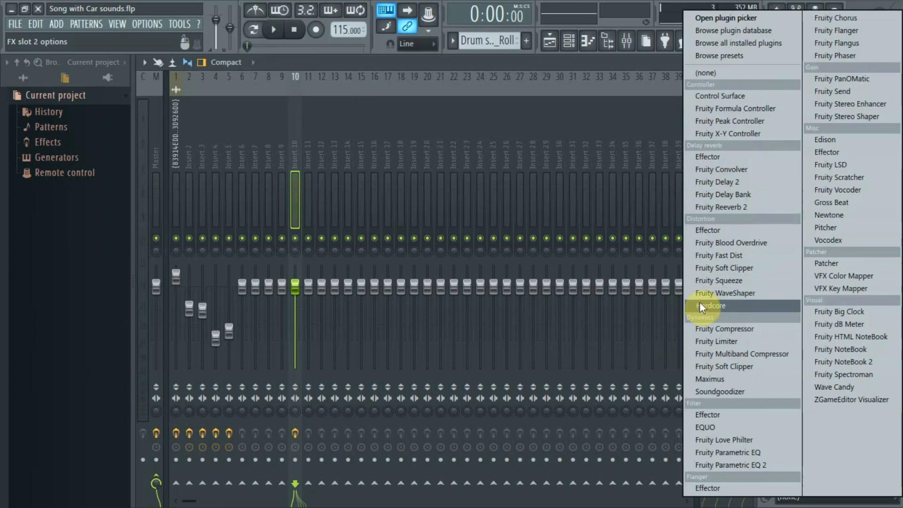
left_click(721, 207)
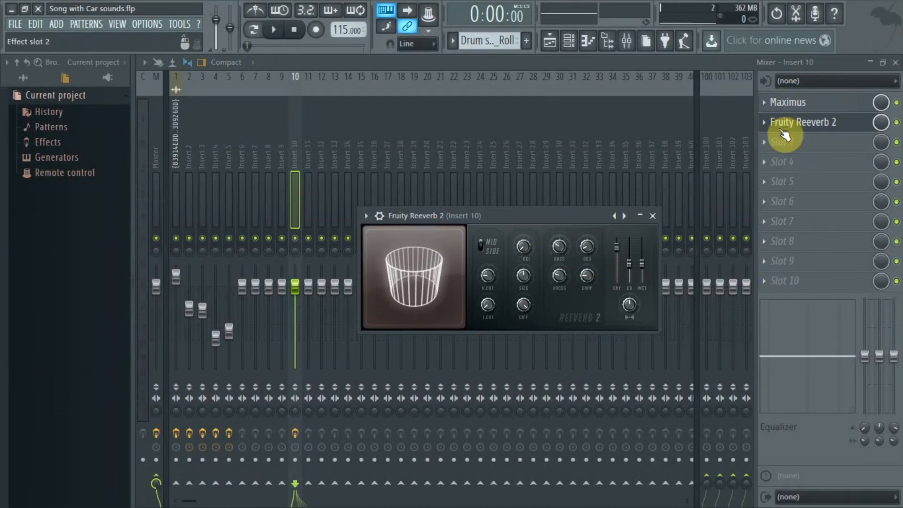
left_click_drag(528, 220, 515, 199)
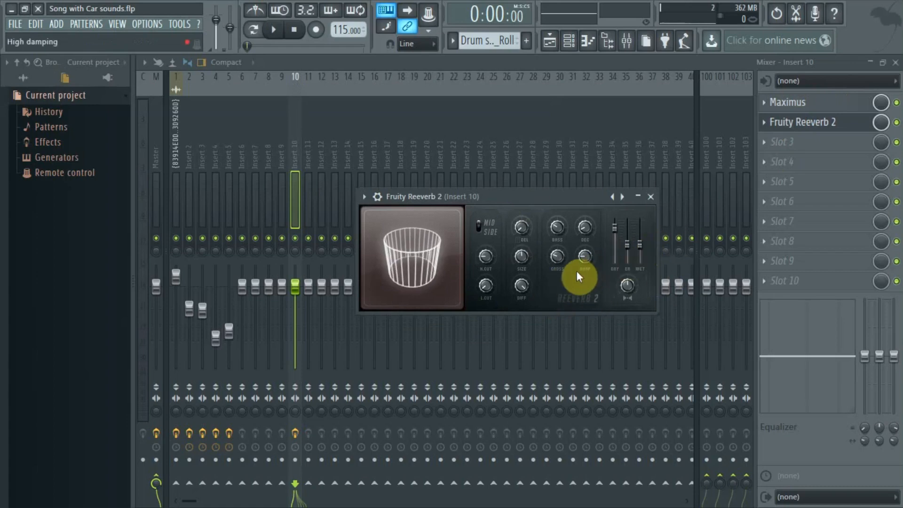
- Lower the reverb's wet level while auditioning the note repeatedly
key("z")
key("z")
key("z")
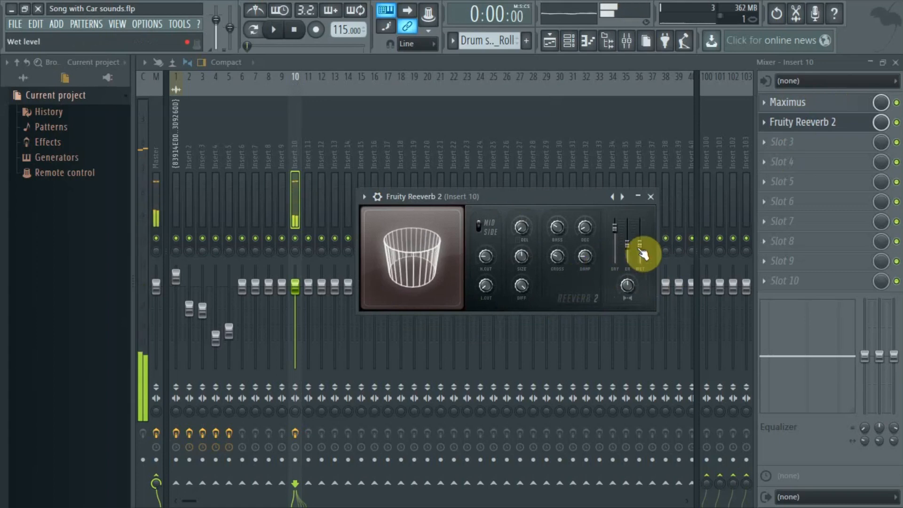
key("z")
key("z")
key("z")
key("z")
key("z")
left_click_drag(640, 244, 640, 257)
key("z")
key("z")
key("z")
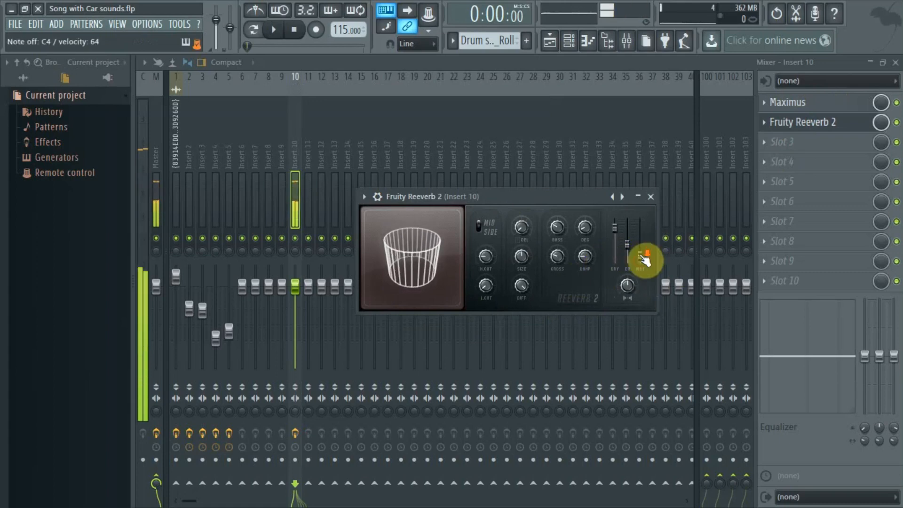
- Increase the reverb's diffusion and try different dry level and room size settings, auditioning the note
left_click_drag(614, 229, 615, 243)
left_click_drag(525, 288, 525, 295)
left_click_drag(523, 260, 524, 252)
mouse_move(616, 244)
left_mouse_down()
mouse_move(617, 229)
mouse_move(628, 251)
mouse_move(629, 241)
left_mouse_up()
key("z")
key("z")
key("z")
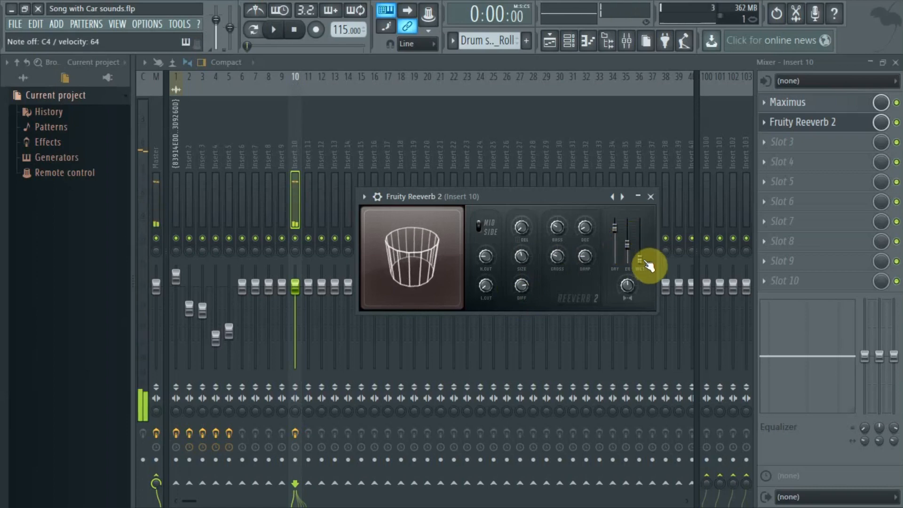
key("z")
key("z")
- Adjust the reverb's room size and set its high cut to about 4.8 kHz while auditioning the note
left_click_drag(526, 250, 488, 290)
key("z")
key("z")
key("z")
left_click_drag(484, 252, 484, 256)
key("z")
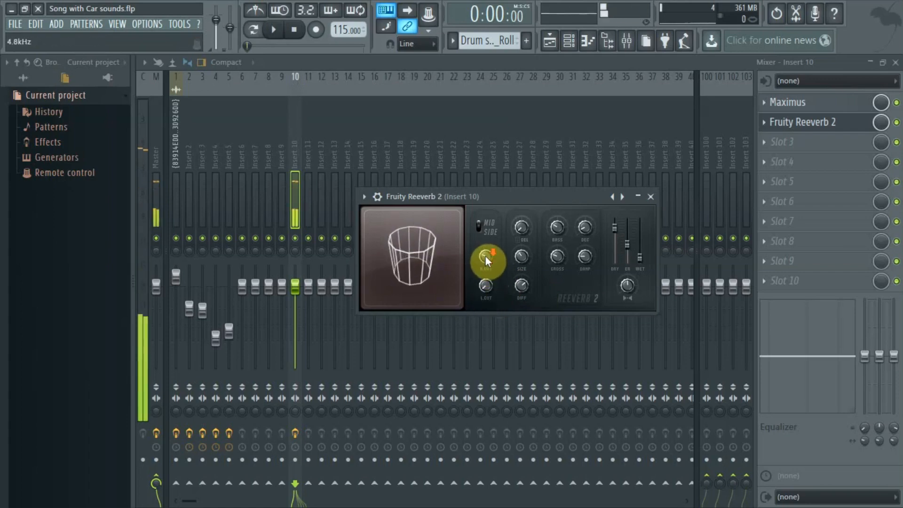
- Readjust the reverb's room size and lower its early reflection level while auditioning the note
left_click_drag(524, 285, 525, 255)
key("z")
key("z")
key("z")
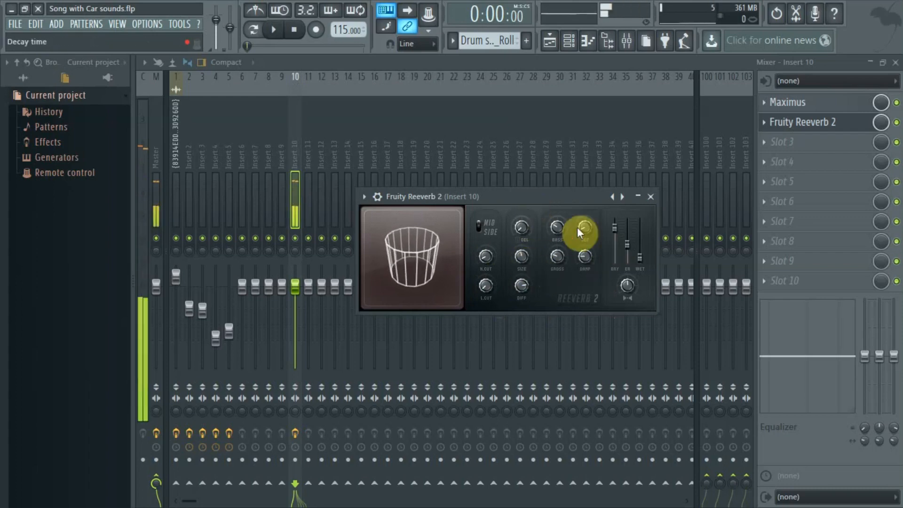
key("z")
key("z")
key("z")
key("z")
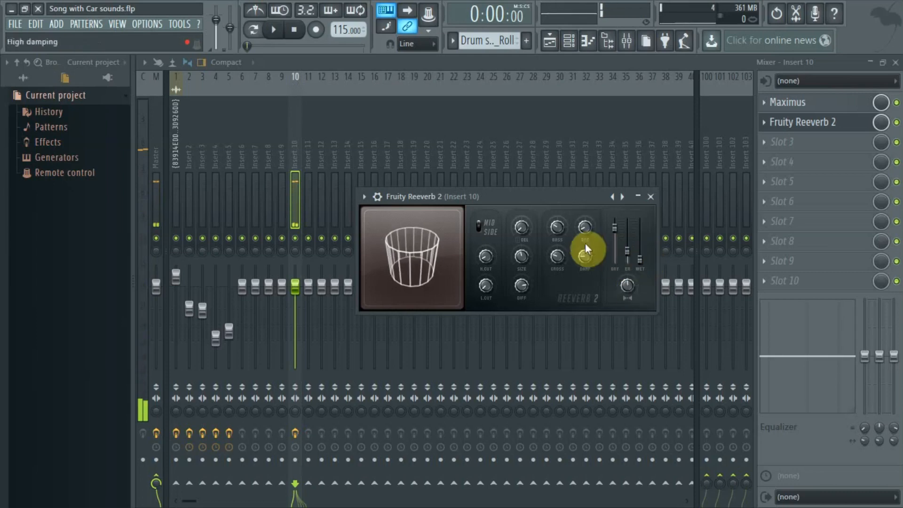
- Raise the reverb's dry level, audition the note and close the reverb window
key("z")
key("z")
key("z")
left_click_drag(619, 238, 620, 230)
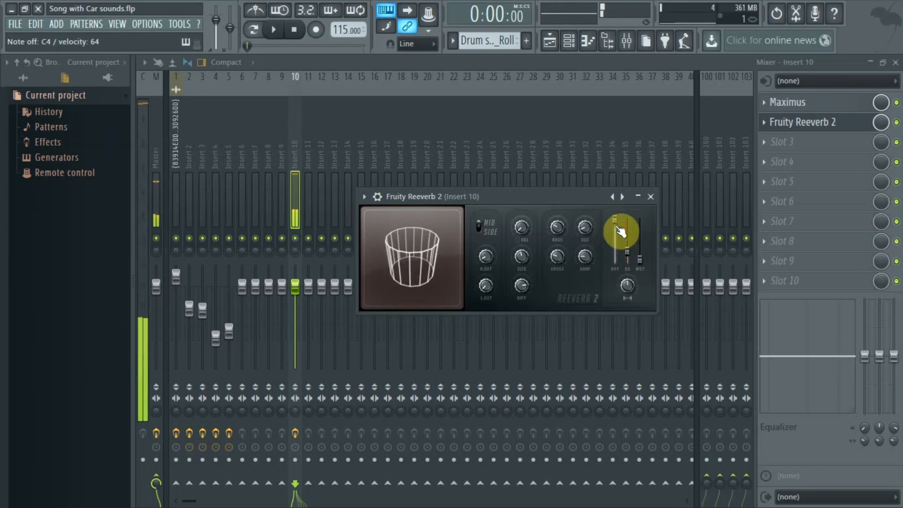
key("z")
left_click(650, 196)
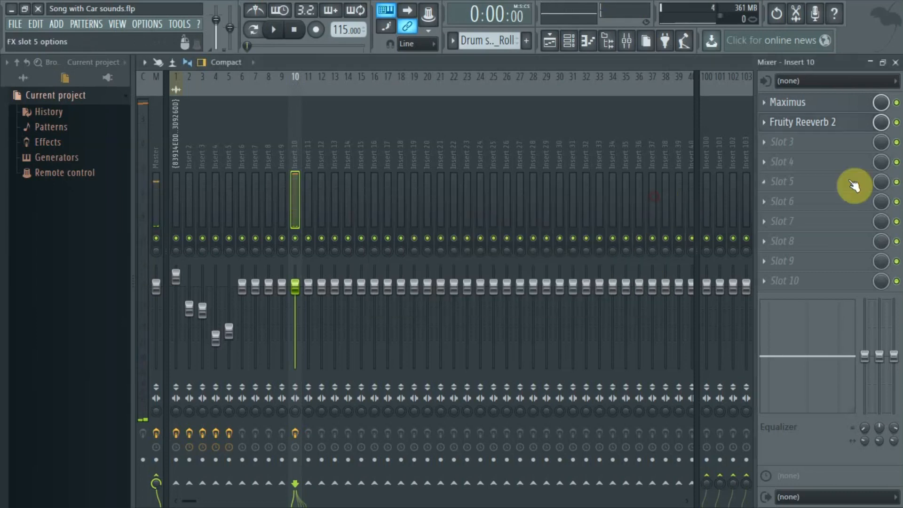
- Load Fruity WaveShaper into the third effect slot of Insert 10 and place its window beside the effect slots
left_click(771, 141)
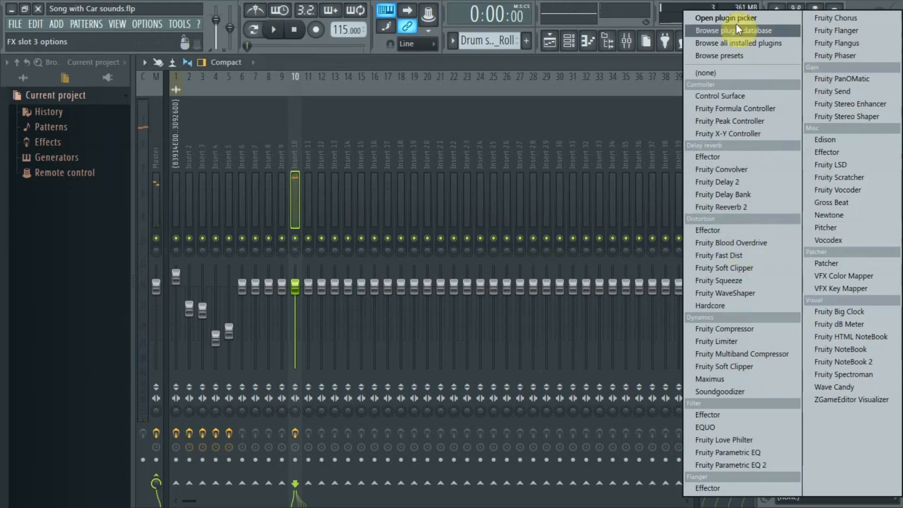
left_click(719, 18)
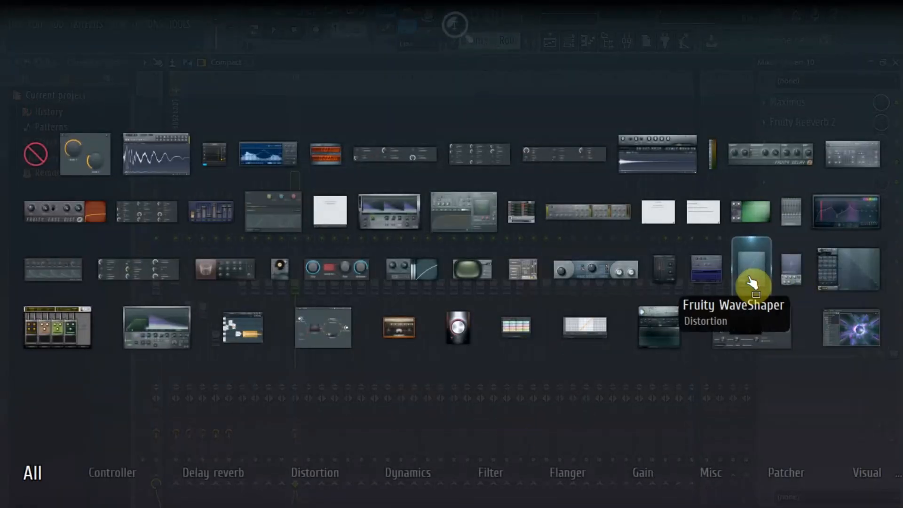
left_click_drag(756, 272, 767, 140)
left_click_drag(199, 122, 567, 165)
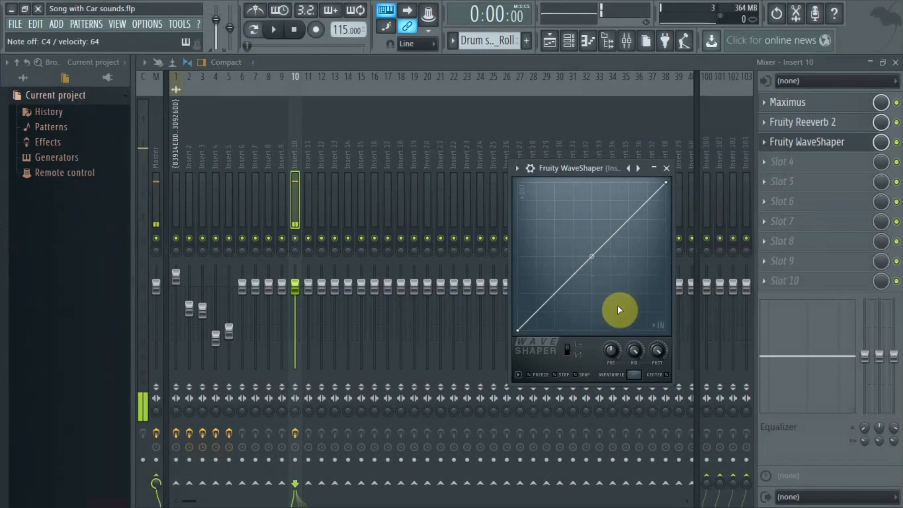
- Bend the WaveShaper curve upward at its midpoint and lower its end point to about 0.60 while auditioning, and close its window
left_click_drag(591, 256, 591, 217)
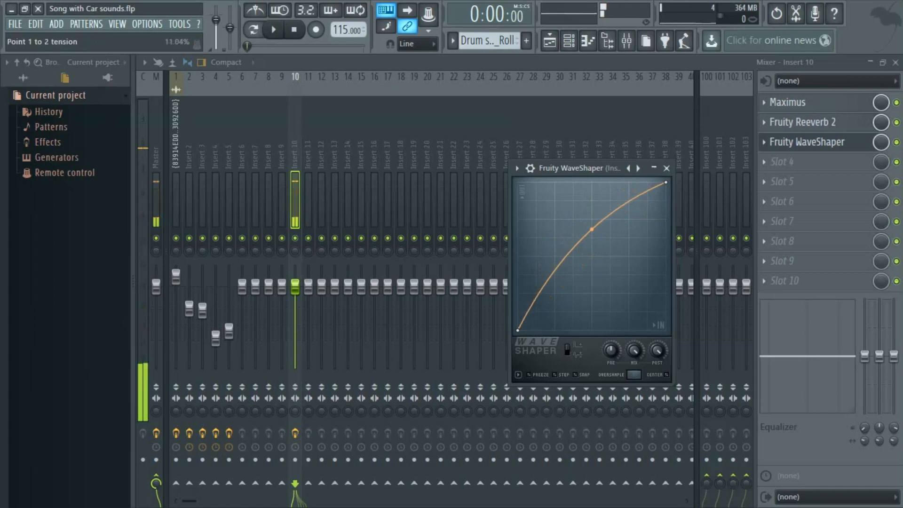
left_click_drag(666, 182, 670, 228)
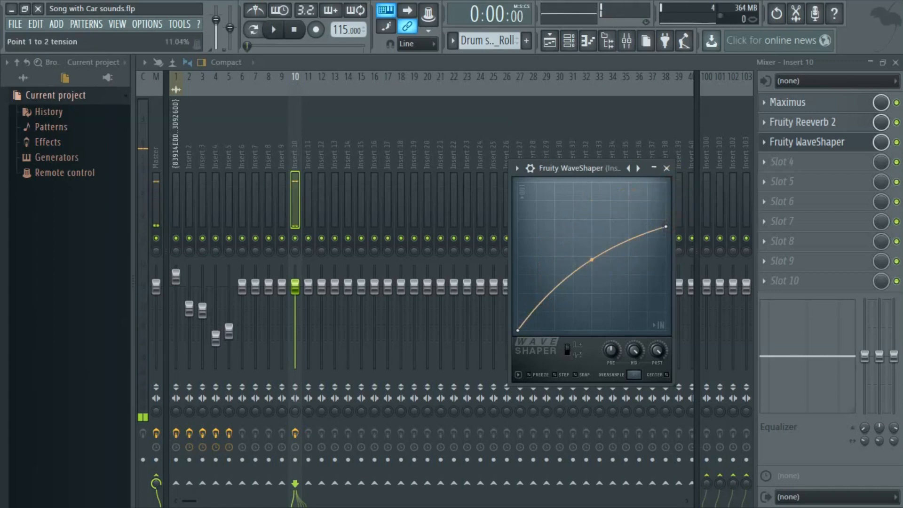
left_click_drag(592, 259, 591, 251)
left_click_drag(668, 227, 668, 243)
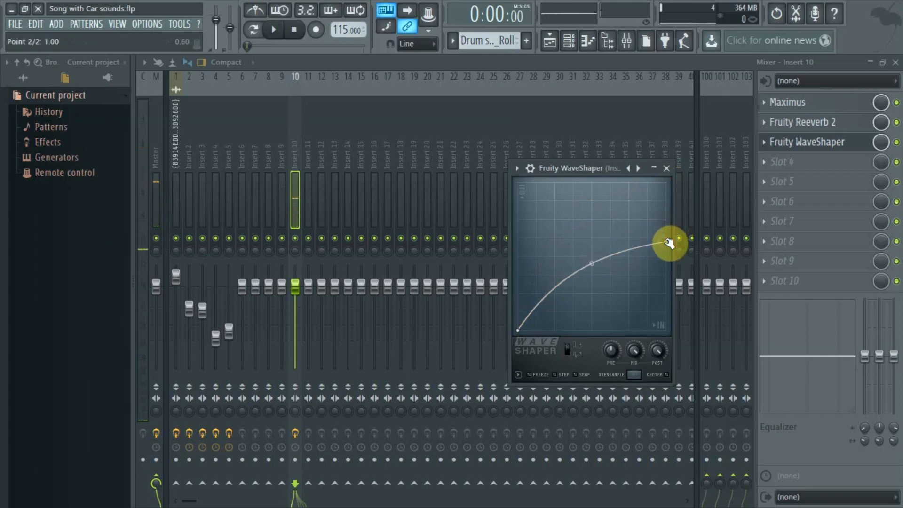
left_click_drag(592, 259, 591, 259)
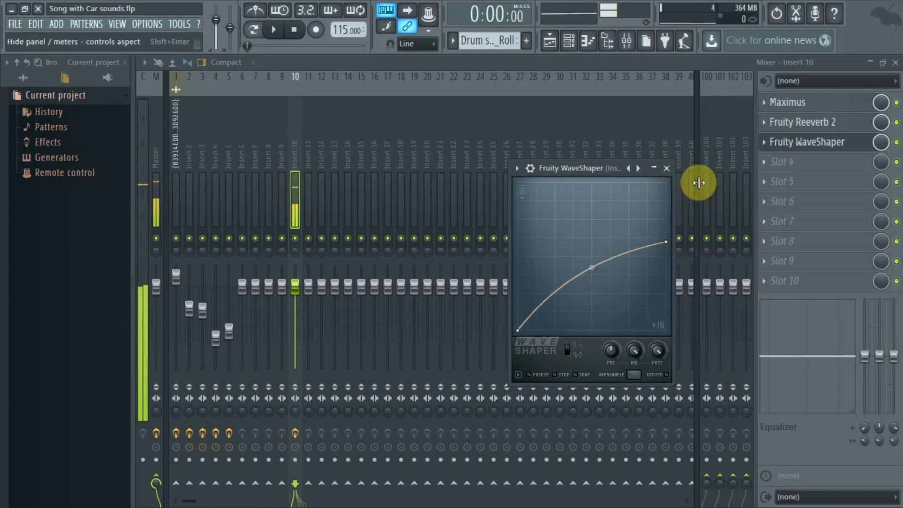
left_click(666, 169)
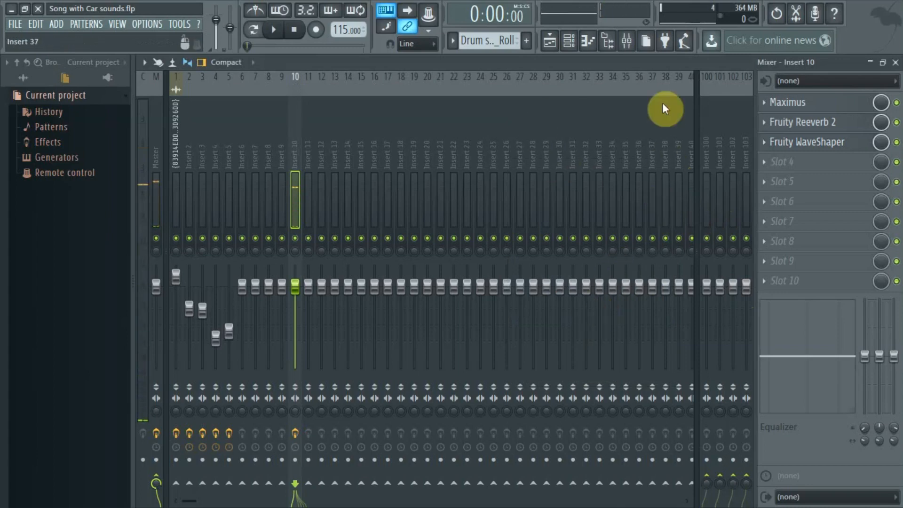
key("space")
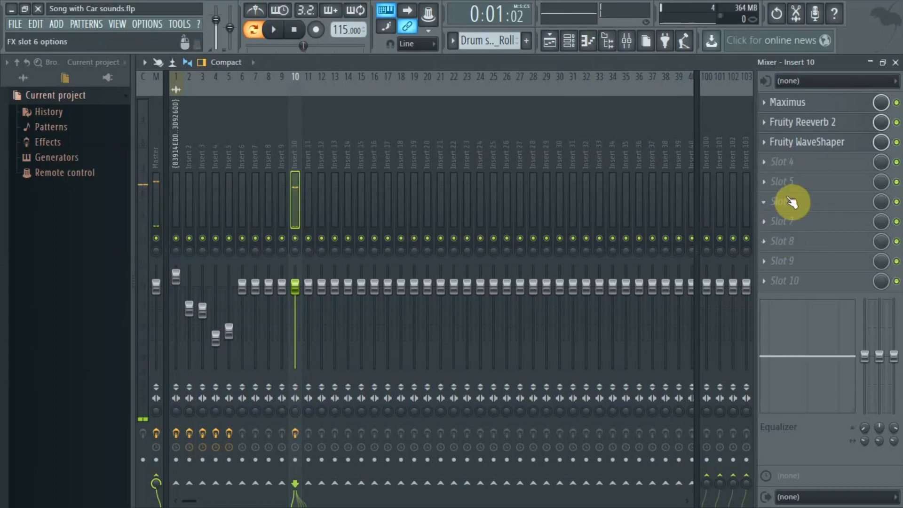
- Load Edison into the fourth effect slot of Insert 10 and place its window beside the effect slots
left_click(799, 162)
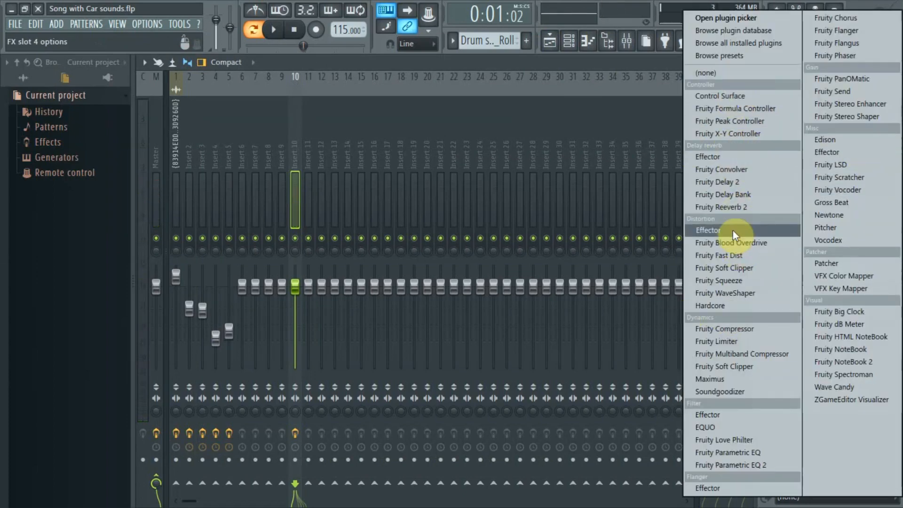
left_click(868, 141)
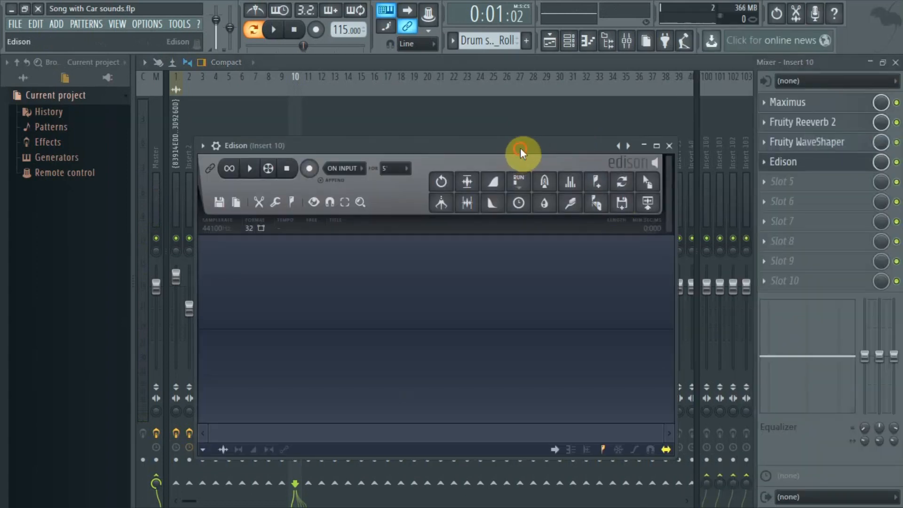
left_click_drag(520, 147, 603, 135)
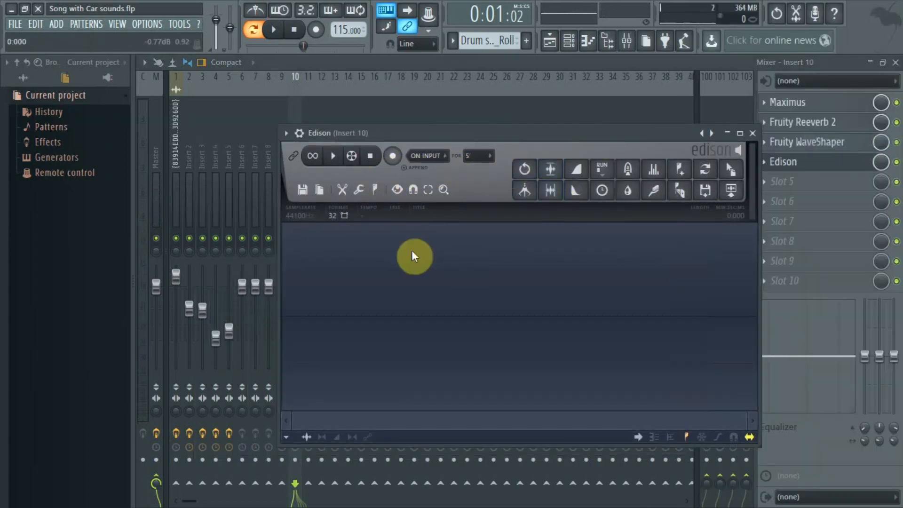
- Record one hit of the processed sound in Edison and trim the silence around it
left_click(392, 157)
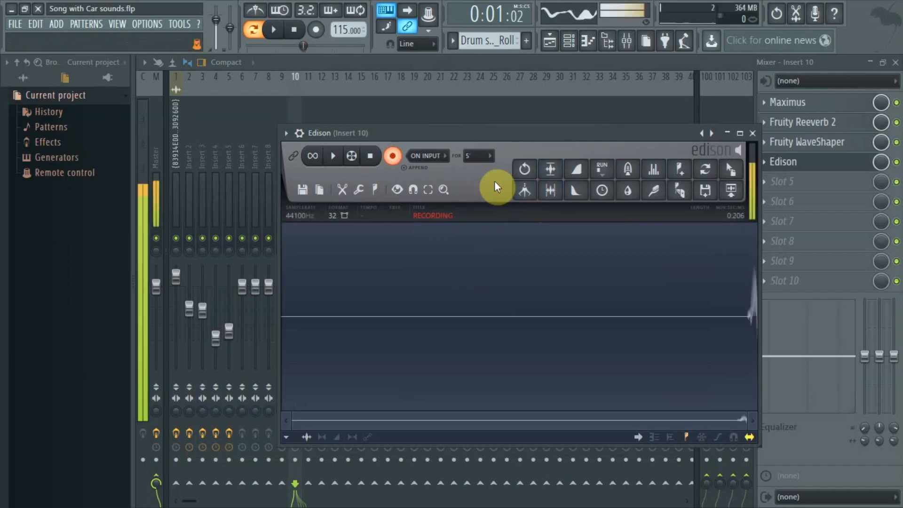
left_click(369, 156)
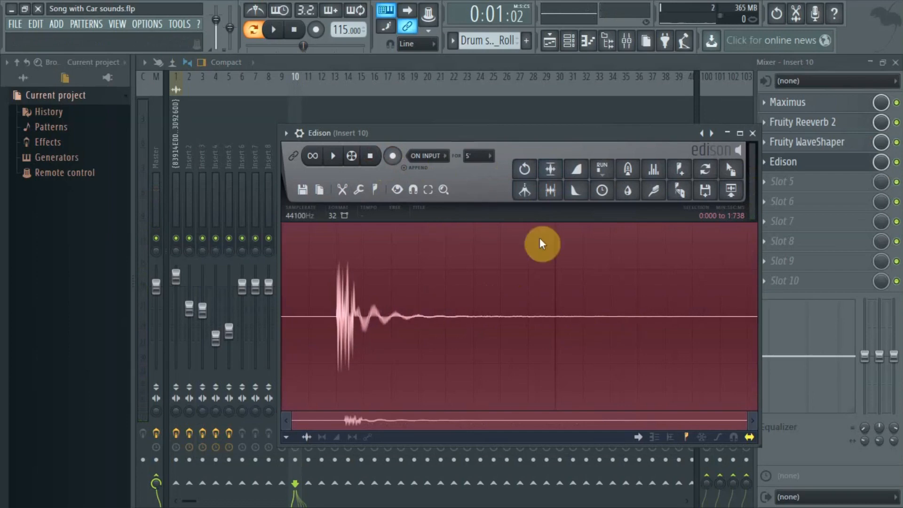
left_click(552, 190)
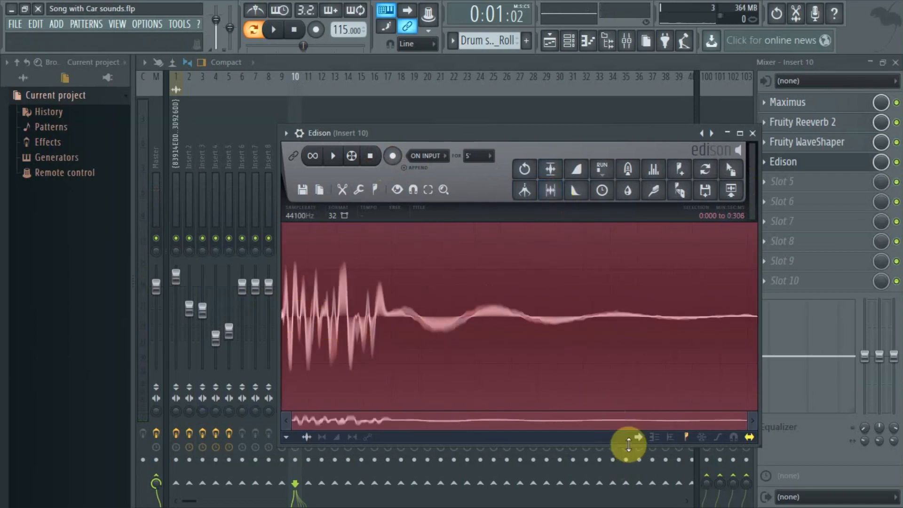
- Replace the sample of the IMG_1350 channel with the trimmed Edison recording and close Edison
left_click_drag(730, 170, 776, 78)
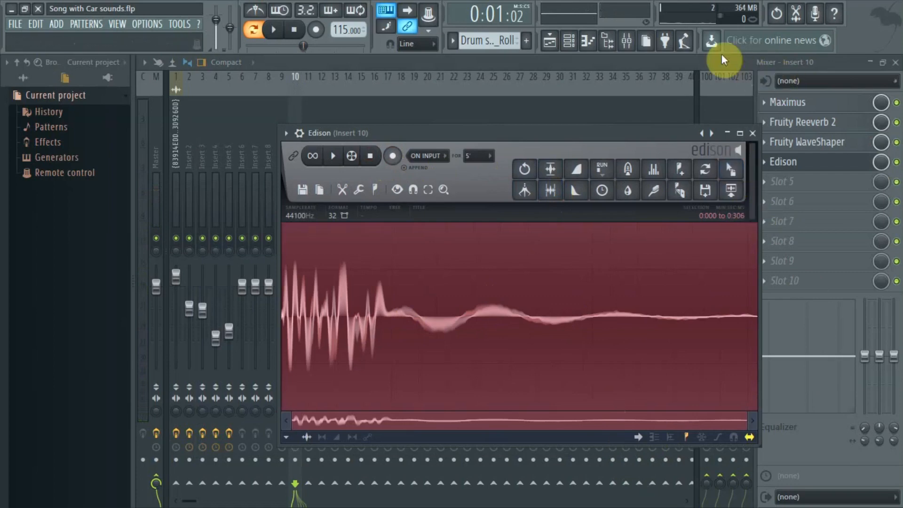
left_click(569, 40)
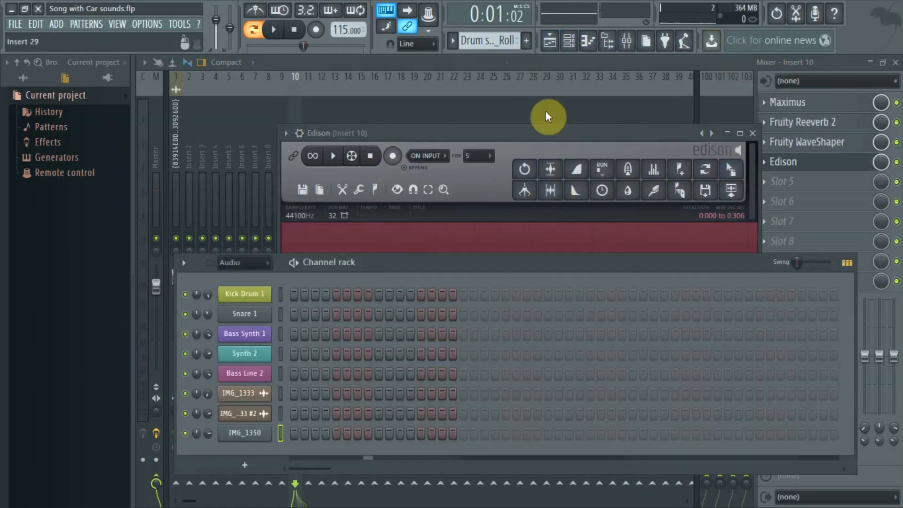
left_click_drag(730, 169, 241, 433)
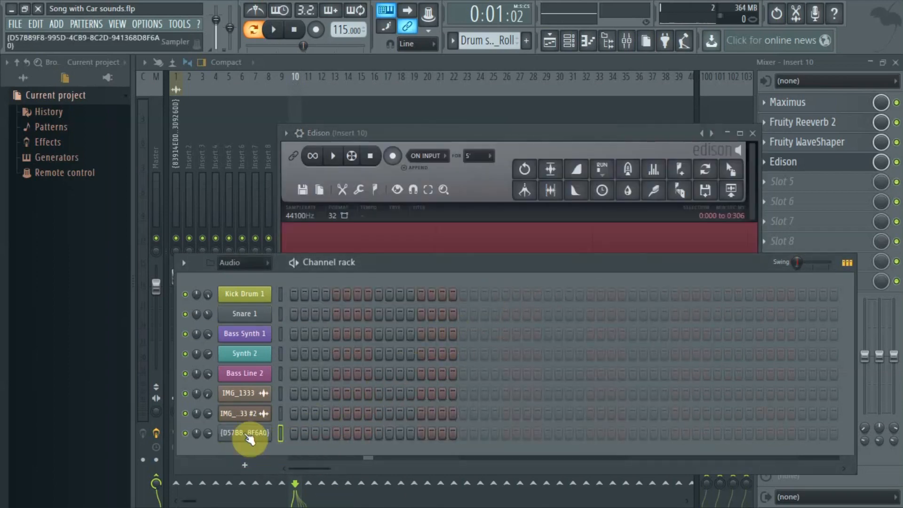
left_click(753, 133)
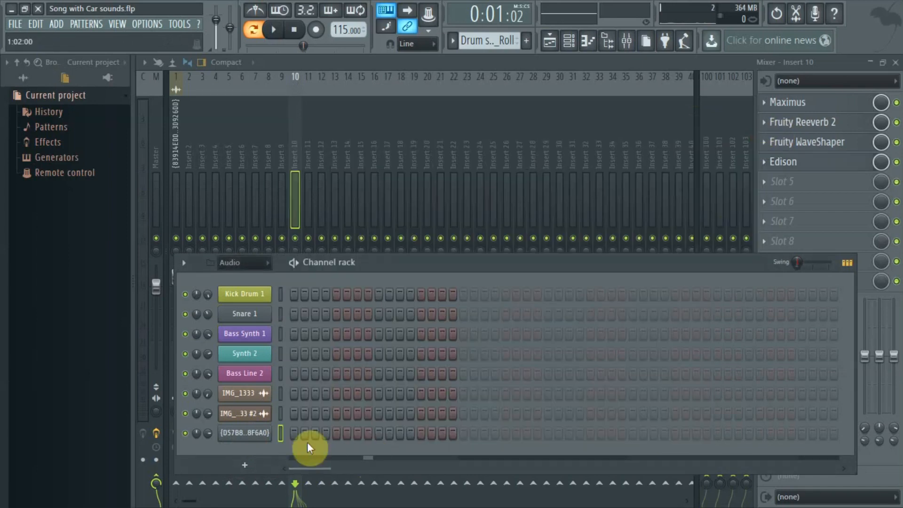
- Program hits on steps 1, 5, 9 and 13 of the resampled channel and audition the pattern
left_click(293, 433)
left_click(336, 433)
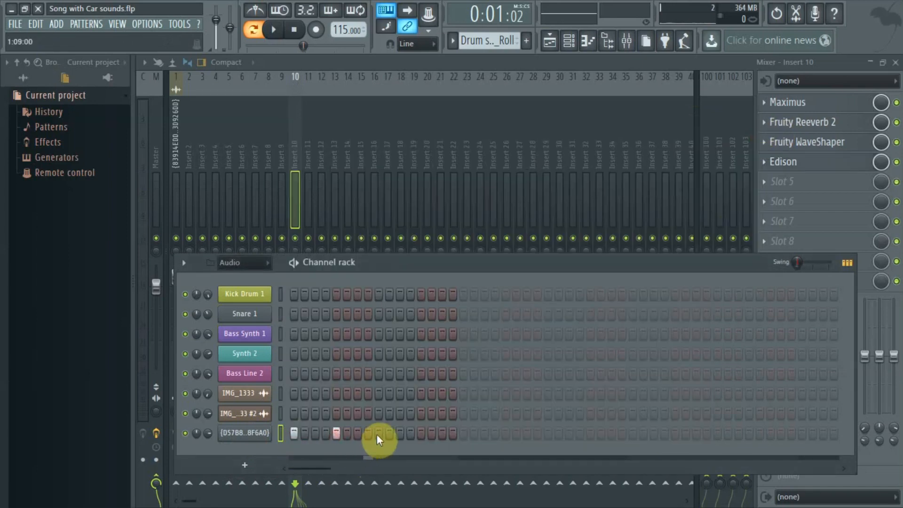
left_click(379, 433)
left_click(421, 433)
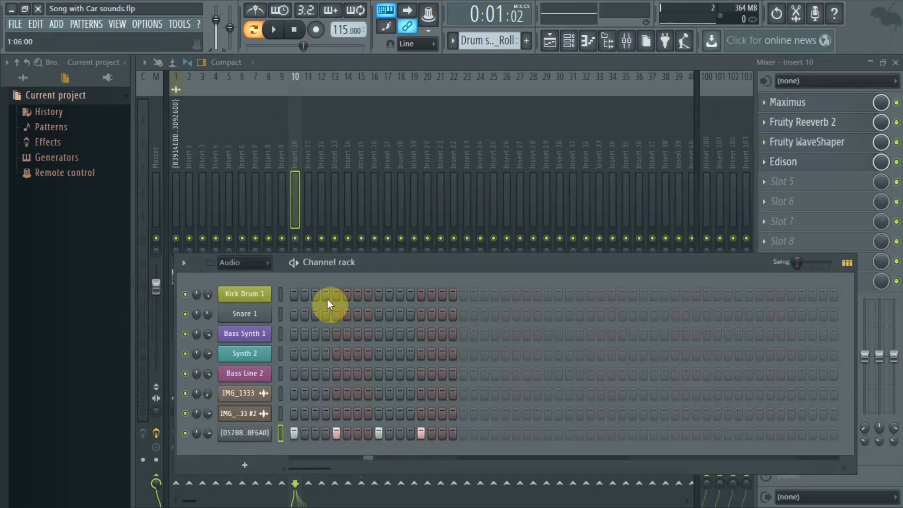
left_click_drag(404, 267, 408, 193)
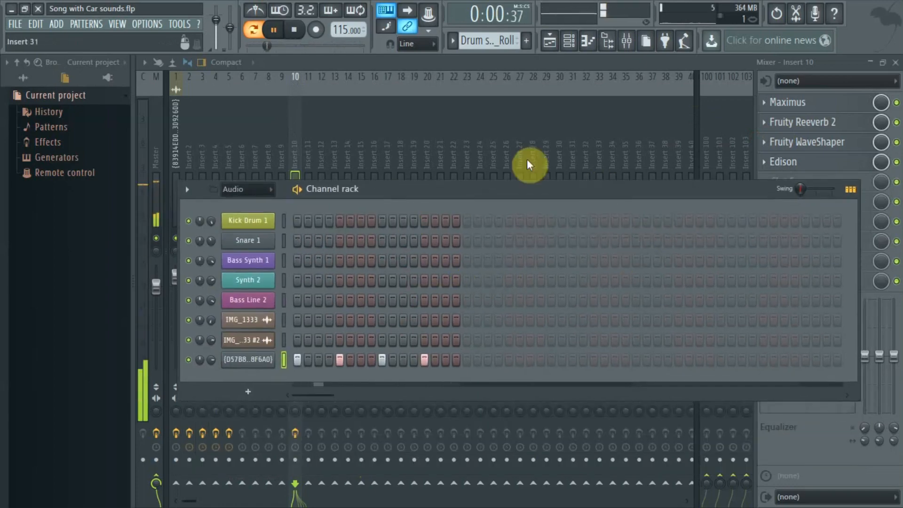
key("space")
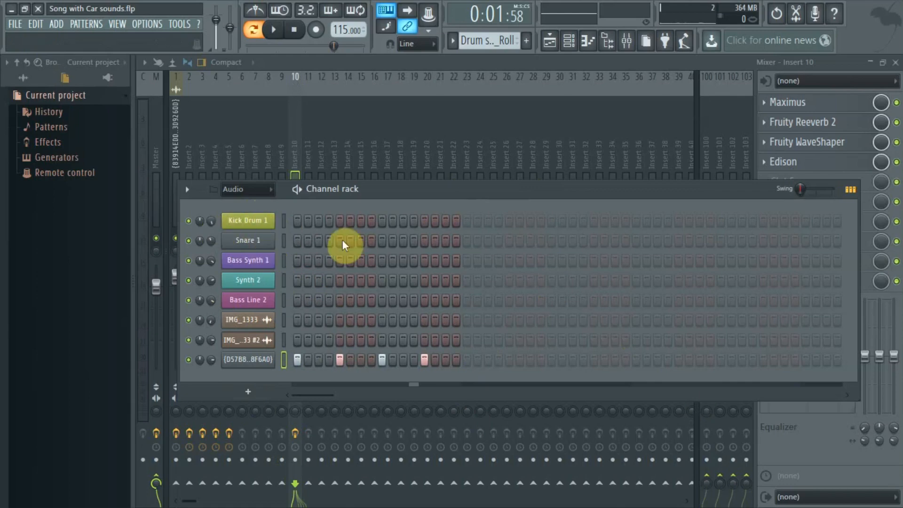
- Examine the resampled channel's sample settings and waveform, and look through its channel options
left_click(254, 361)
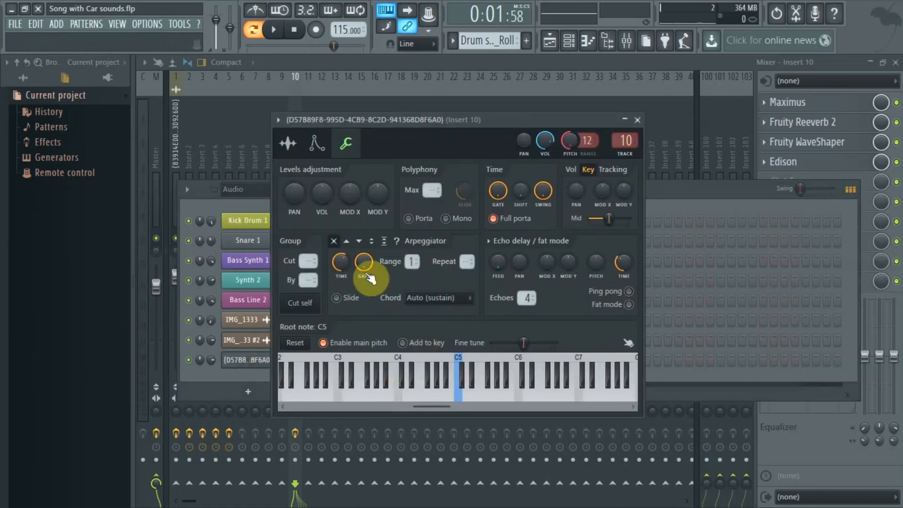
left_click(289, 143)
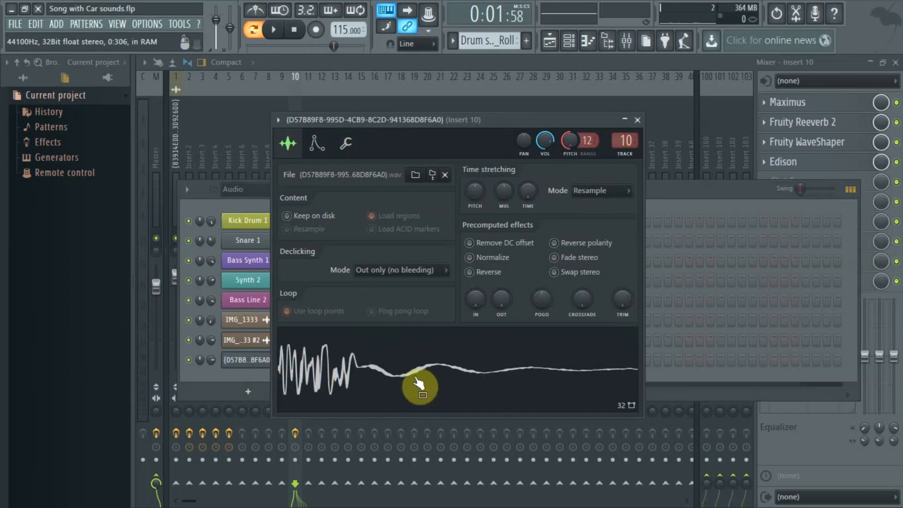
left_click_drag(505, 123, 608, 141)
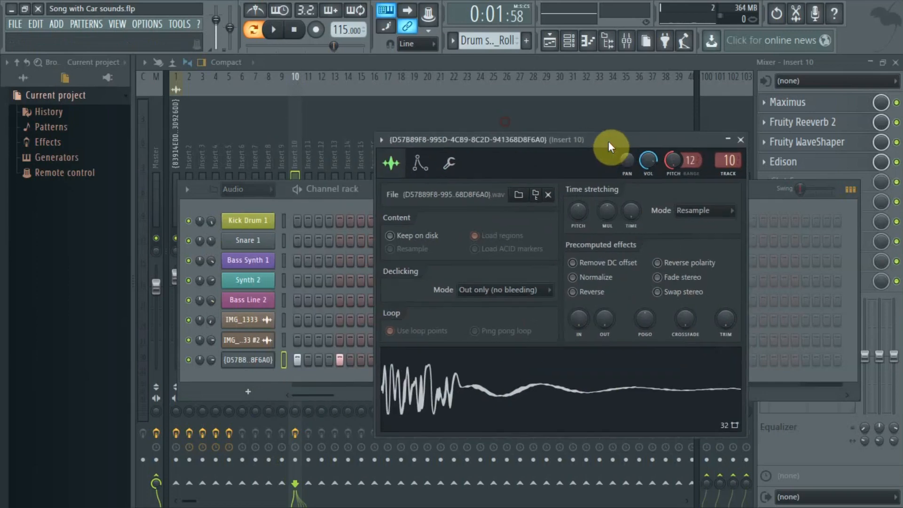
left_click_drag(378, 374, 355, 329)
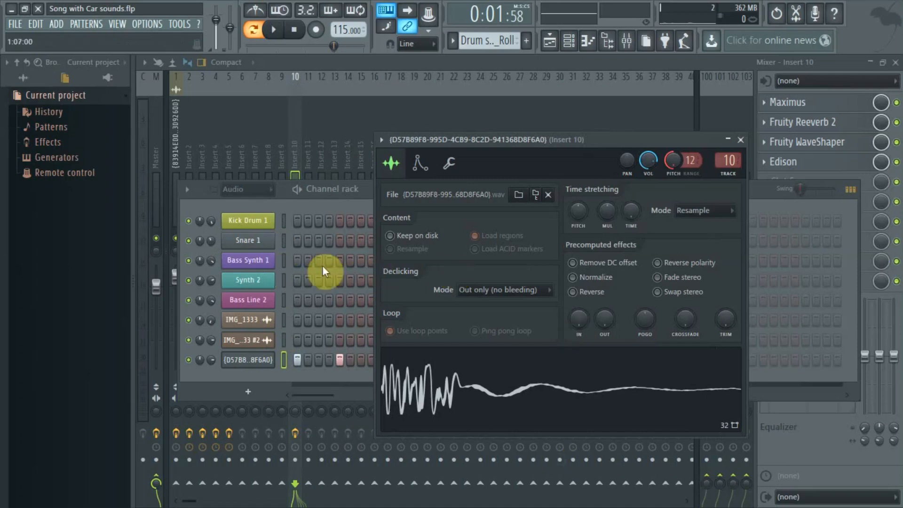
left_click_drag(616, 139, 623, 137)
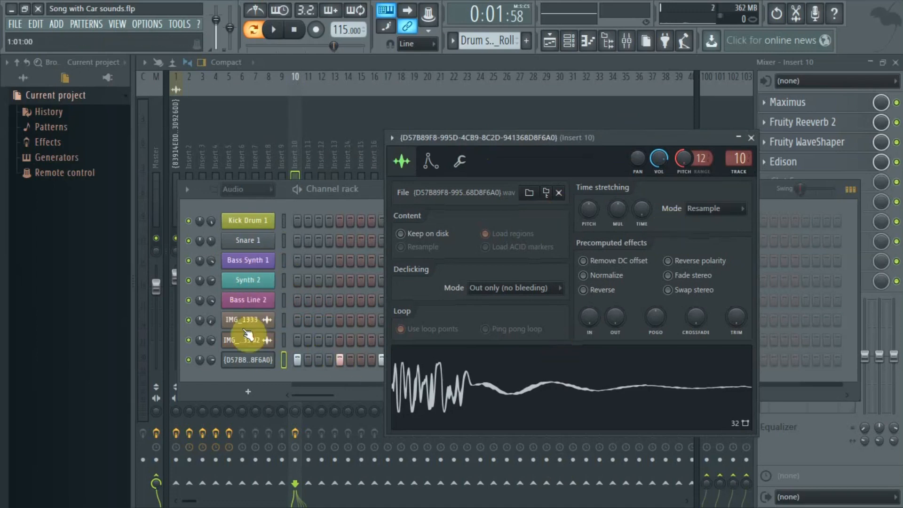
left_click_drag(628, 137, 575, 120)
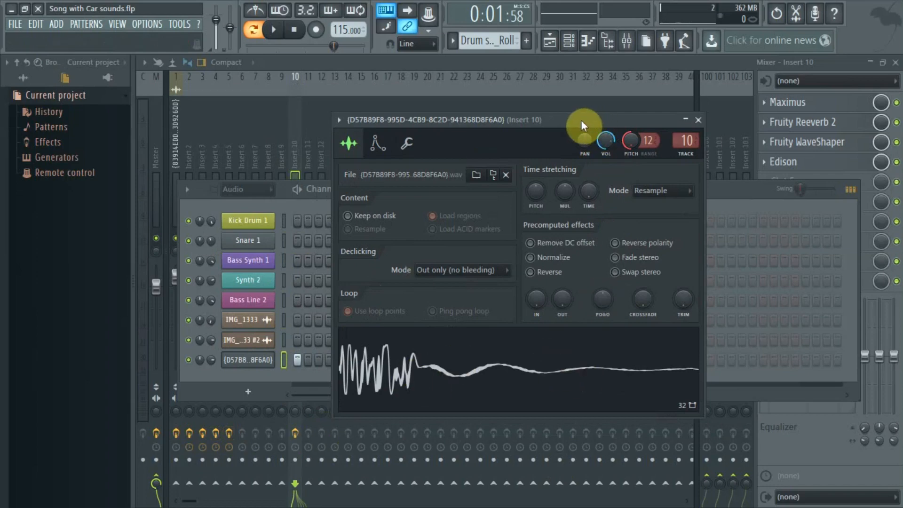
left_click(698, 121)
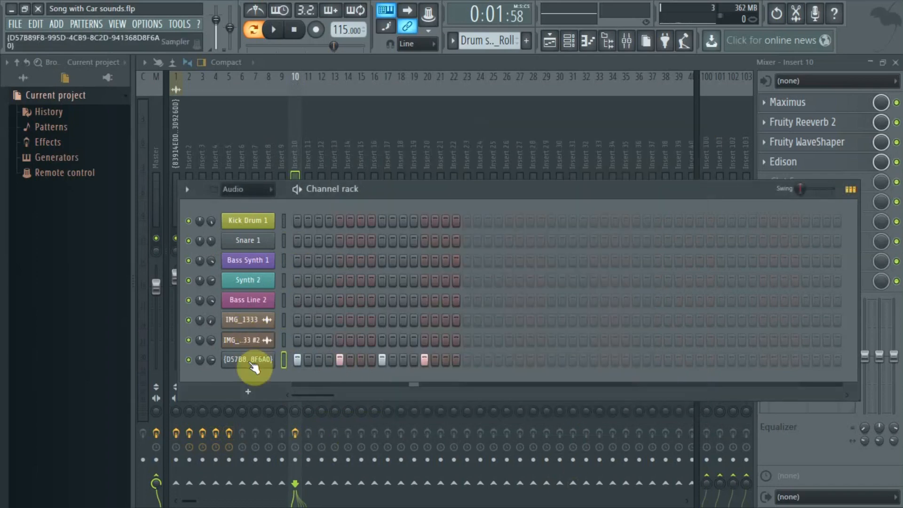
right_click(253, 363)
mouse_move(350, 361)
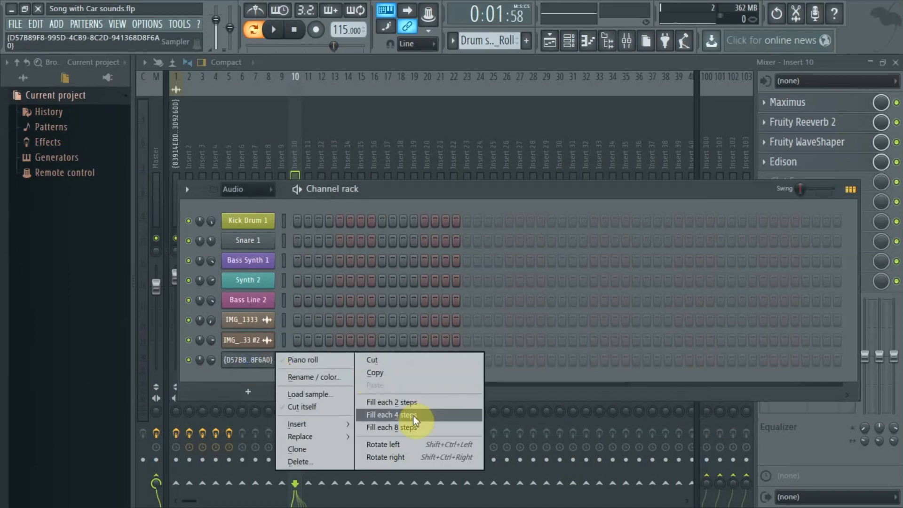
left_click(461, 199)
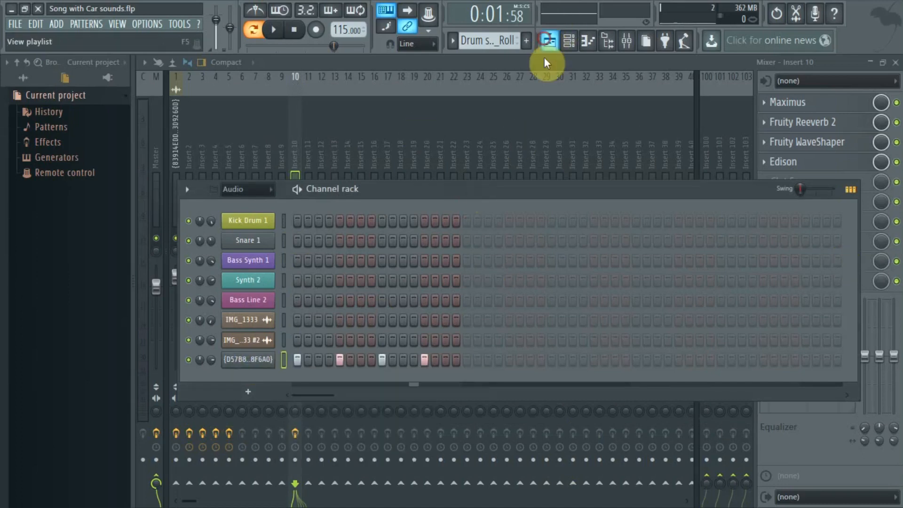
- Show the playlist and unmute its first eight tracks, from Car Engine intro to Track 8
left_click(549, 40)
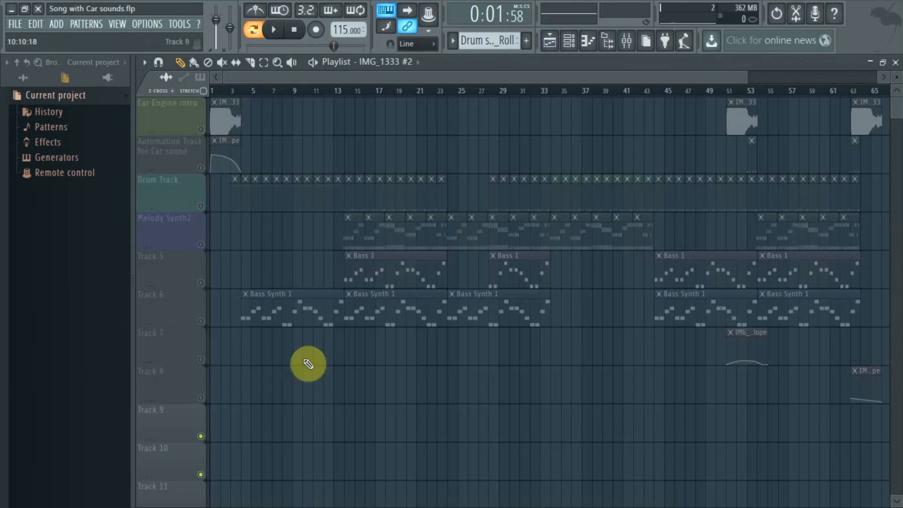
left_click(200, 129)
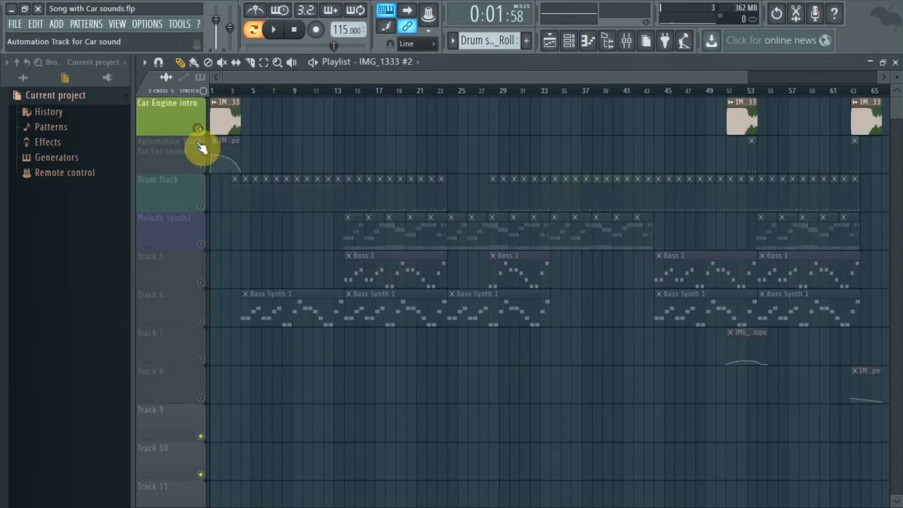
left_click(200, 168)
left_click(200, 206)
left_click(200, 244)
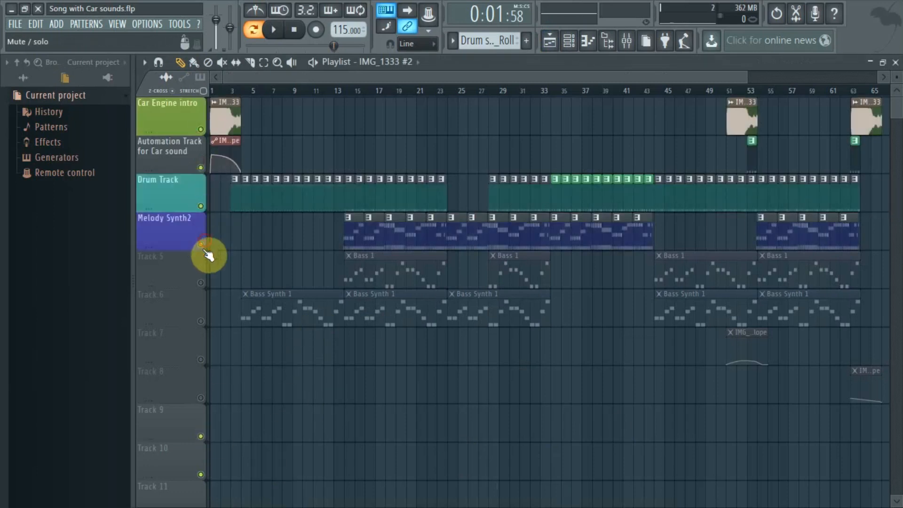
left_click(201, 283)
left_click(200, 320)
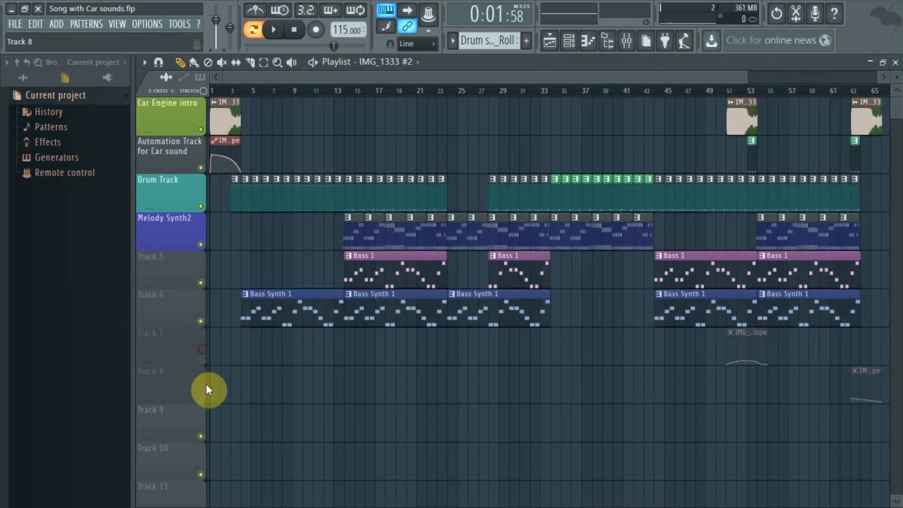
left_click(200, 359)
left_click(201, 397)
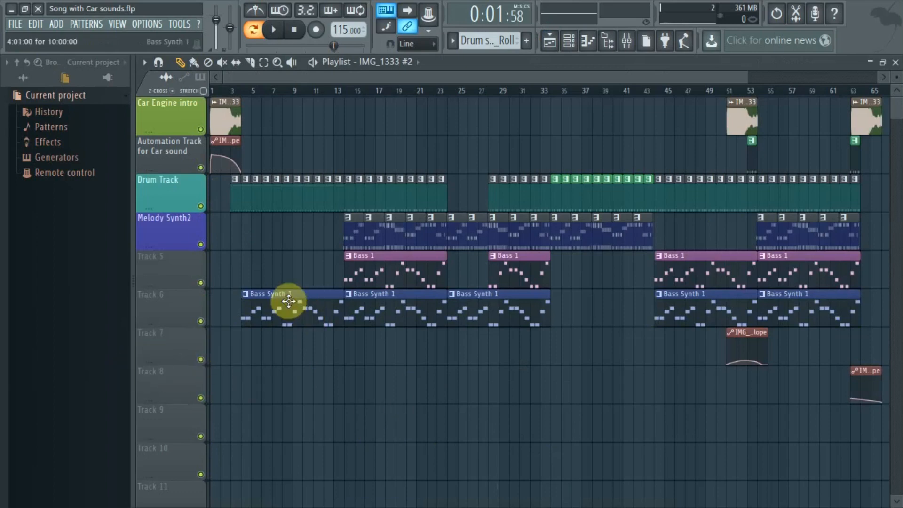
- Open the Bass Synth 1 pattern's notes in the piano roll, move it aside and show the Bass Synth 1 channel settings
double_click(272, 297)
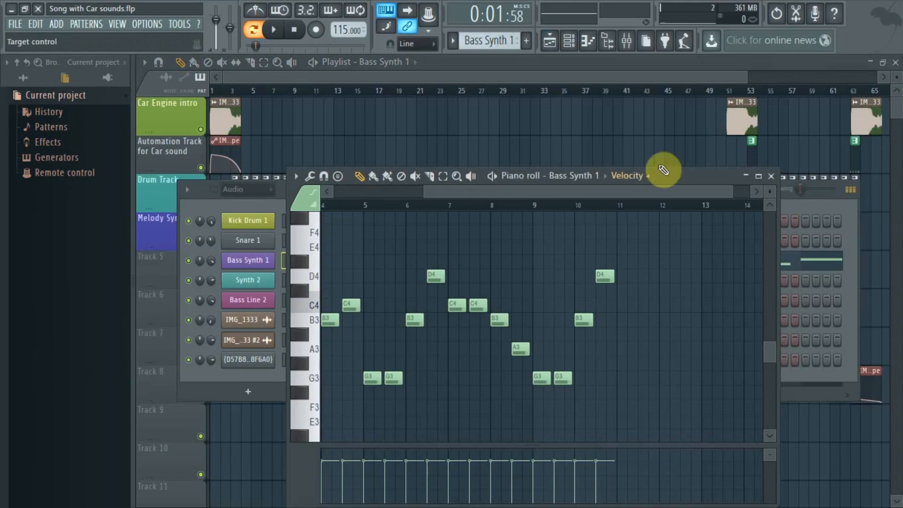
left_click_drag(667, 174, 719, 88)
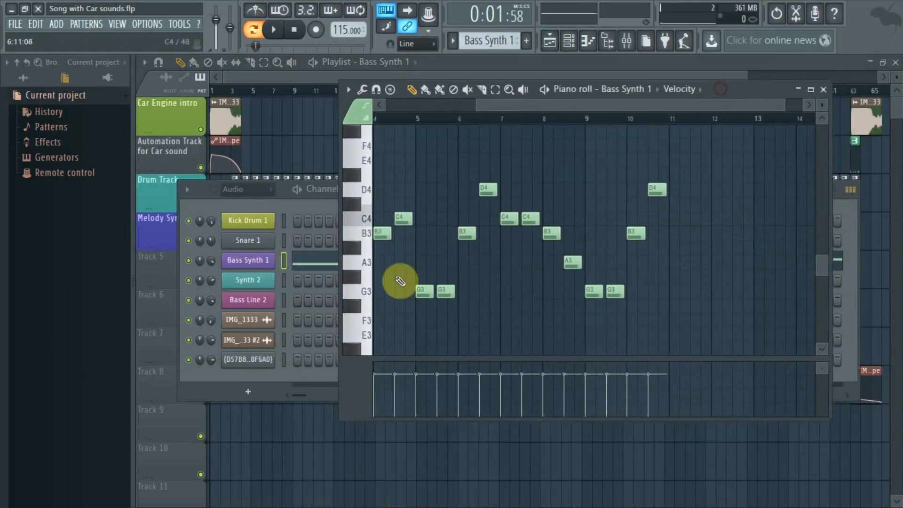
left_click(246, 261)
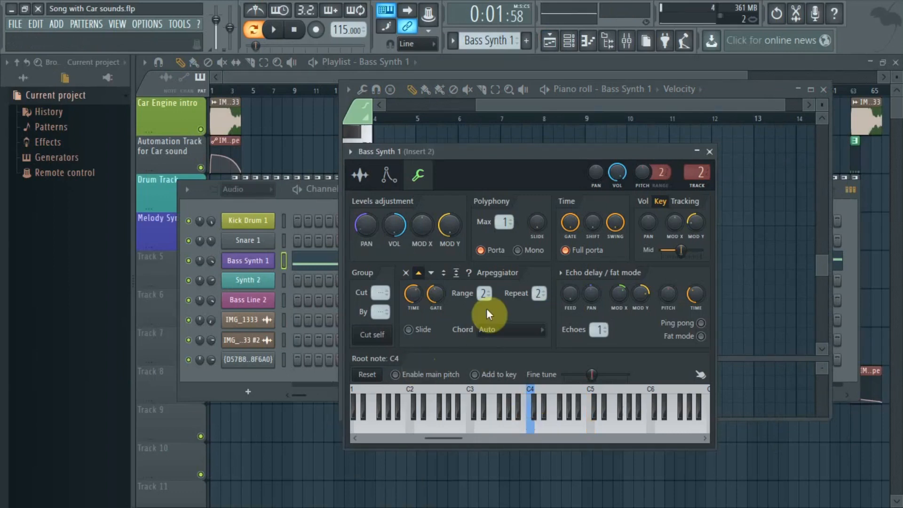
- Examine the Bass Synth 1 channel's sample settings, volume envelope, and arpeggiator and echo settings
left_click(359, 175)
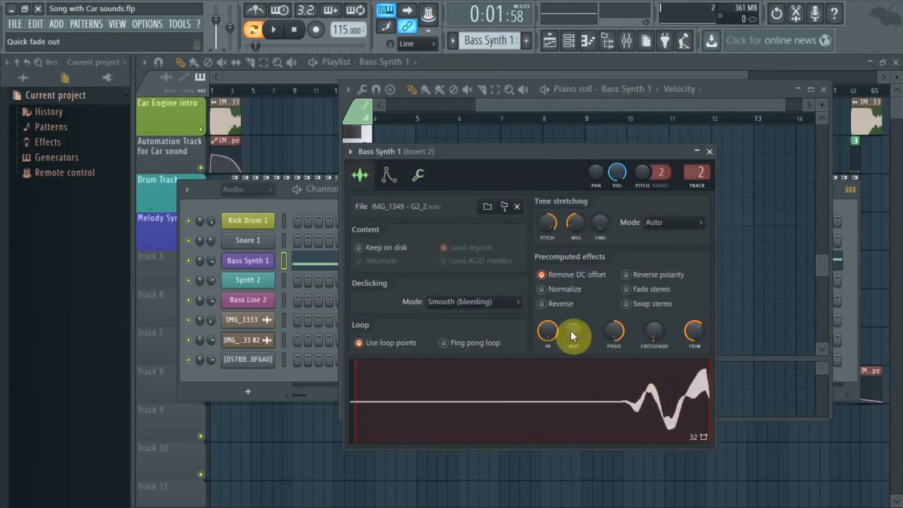
left_click_drag(616, 329, 613, 338)
mouse_move(545, 330)
left_mouse_down()
mouse_move(544, 353)
mouse_move(545, 327)
left_mouse_up()
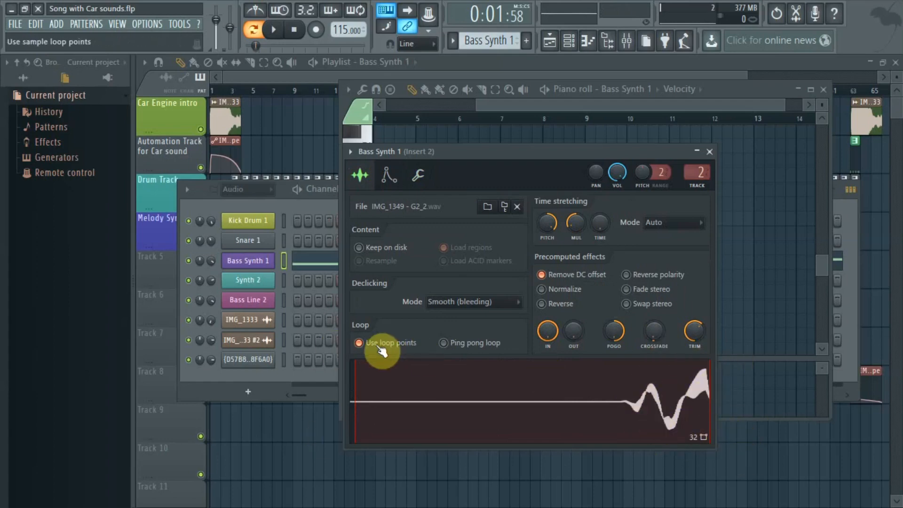
left_click(389, 174)
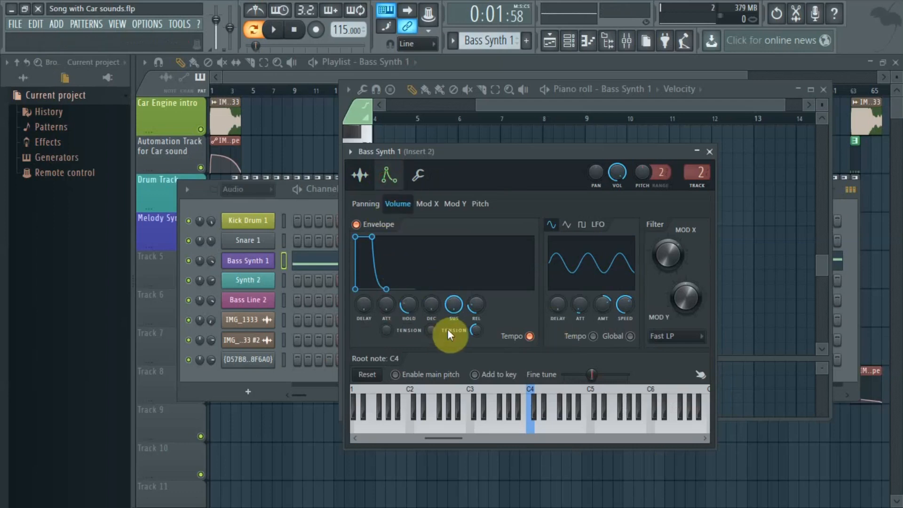
left_click(418, 174)
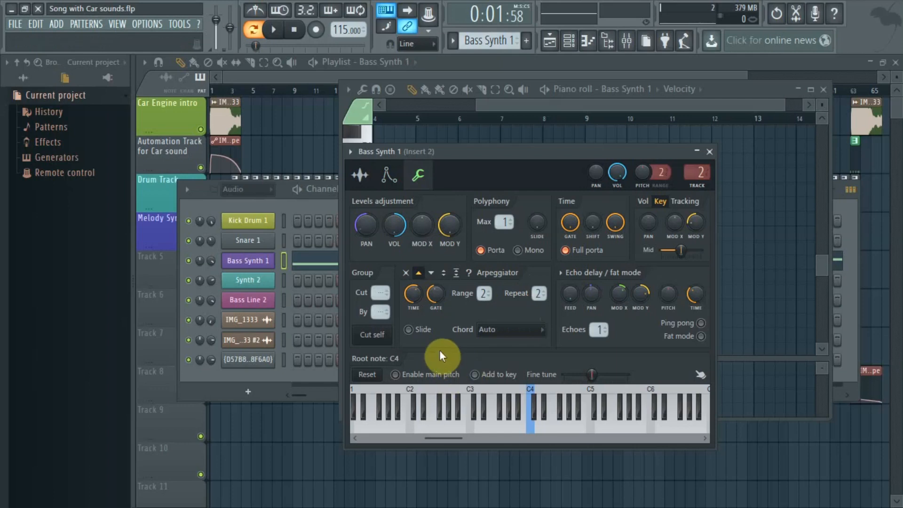
- Try the aug and minor arpeggiator chords on Bass Synth 1 with test notes, and set the chord back to Auto
key("z")
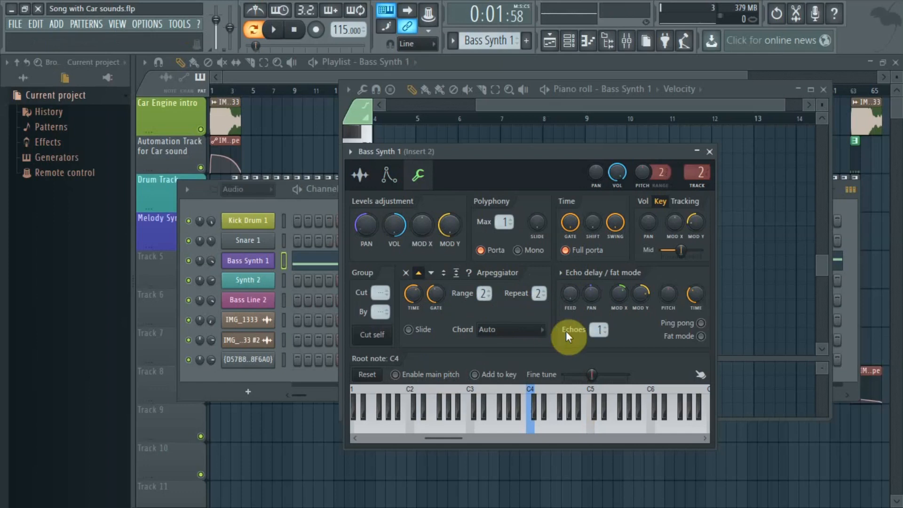
left_click(545, 330)
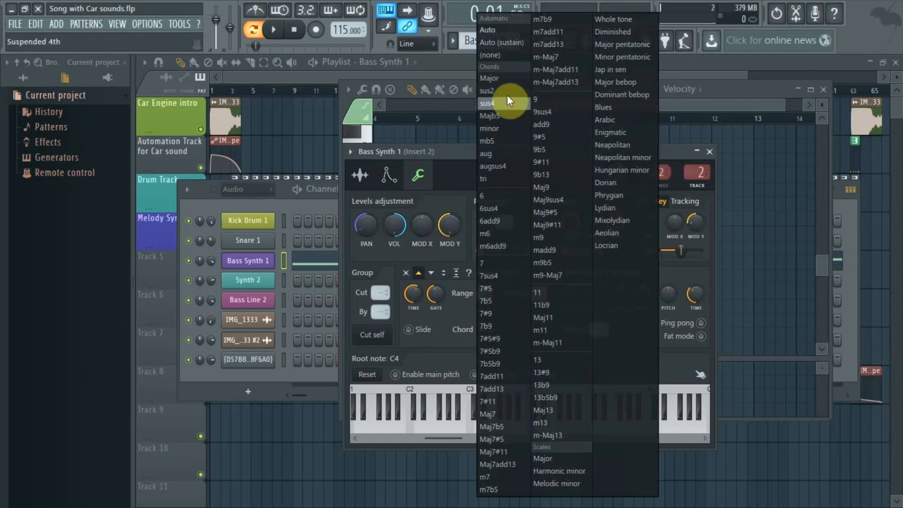
left_click(496, 154)
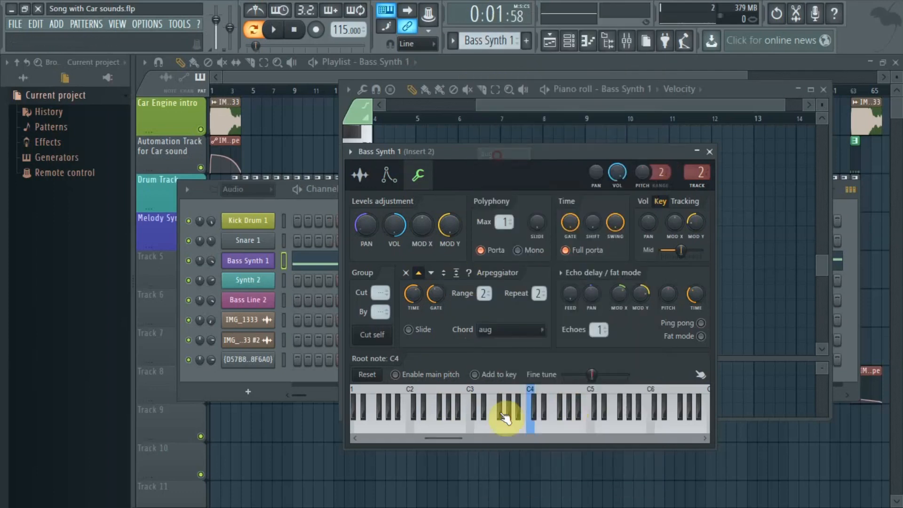
key("z")
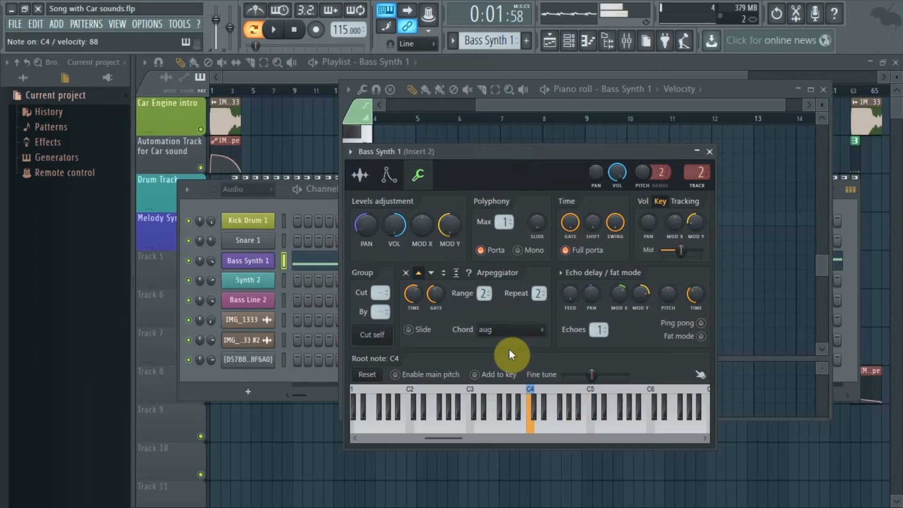
left_click(521, 331)
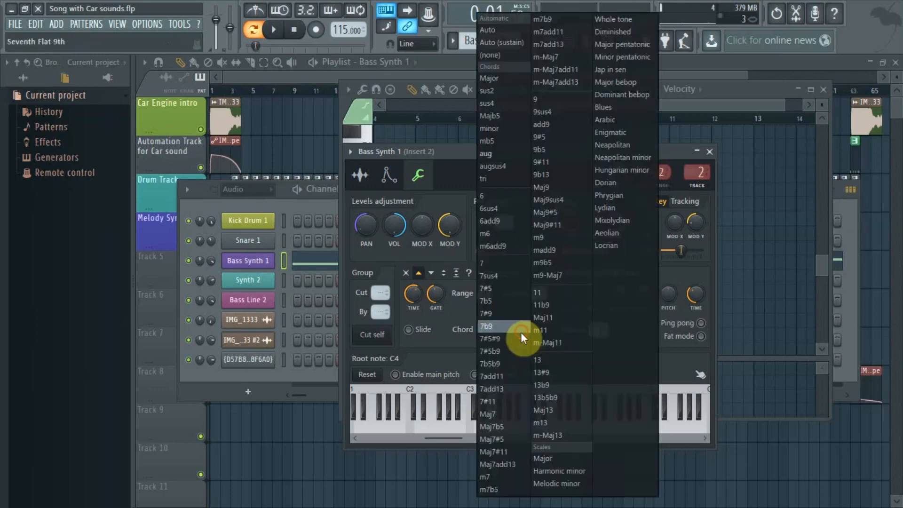
left_click(487, 130)
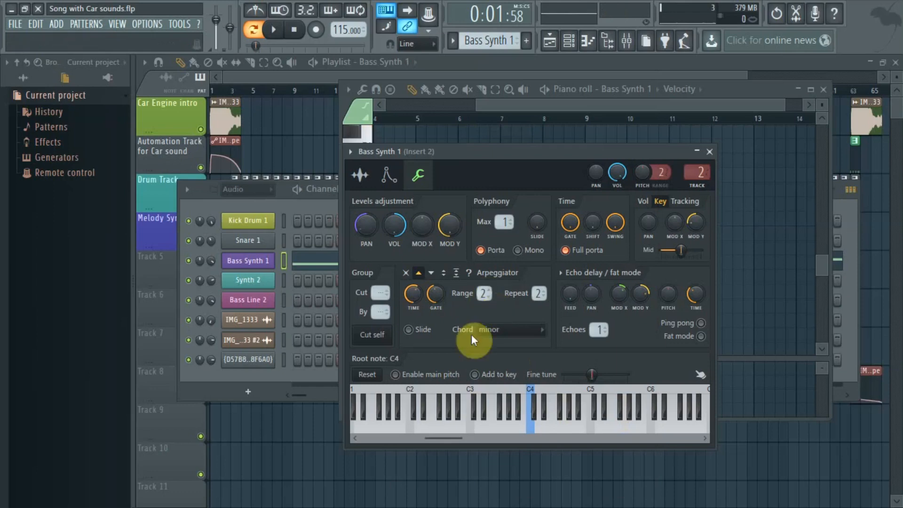
left_click(494, 331)
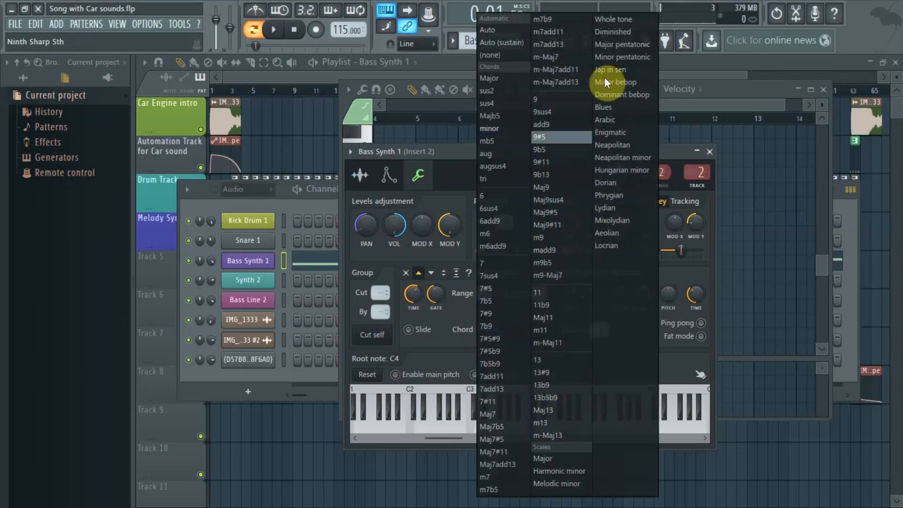
left_click(507, 30)
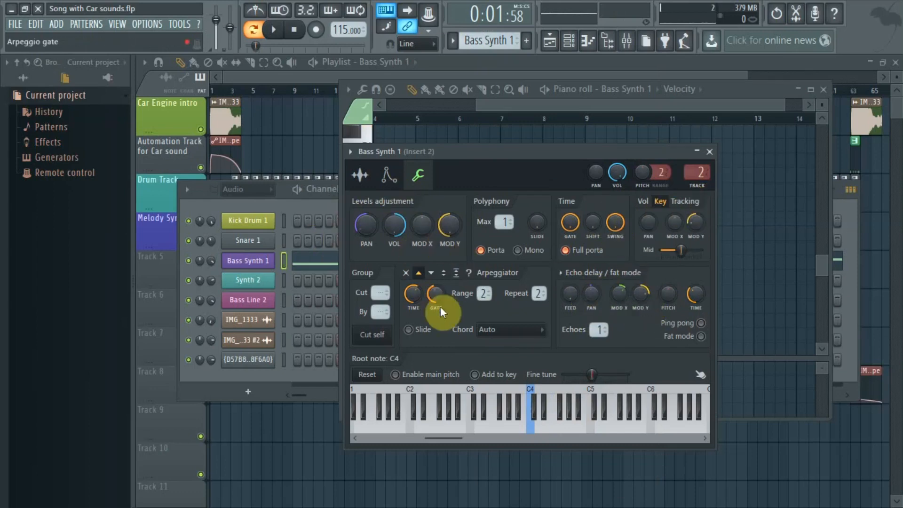
- Close the Bass Synth 1 piano roll, recheck the channel's settings and close them
left_click(709, 152)
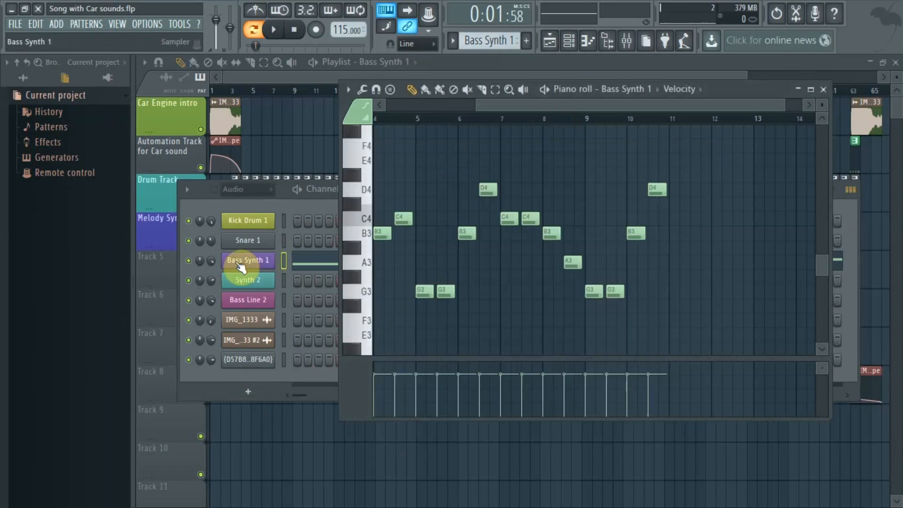
left_click(822, 89)
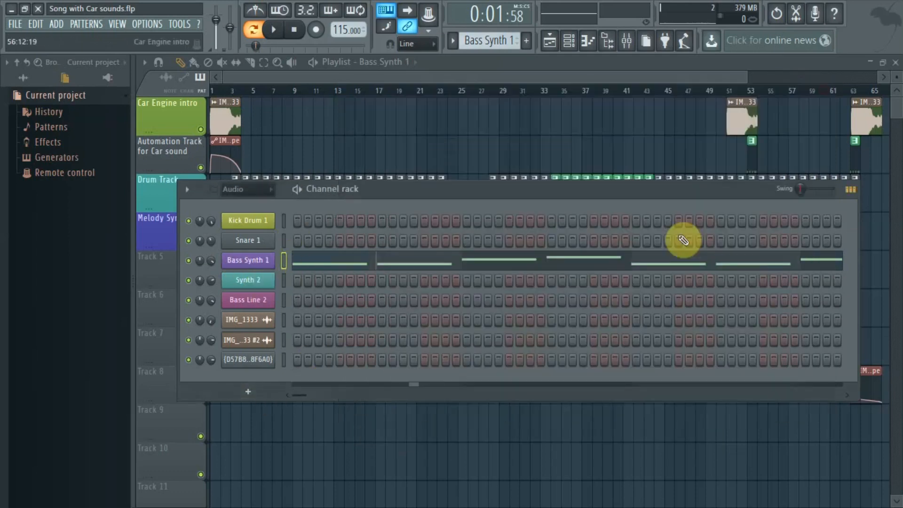
left_click(249, 260)
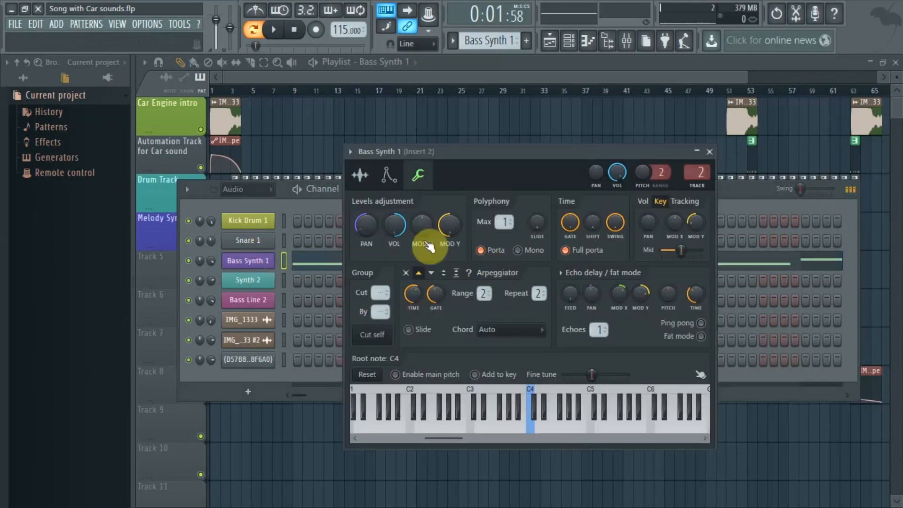
left_click(709, 151)
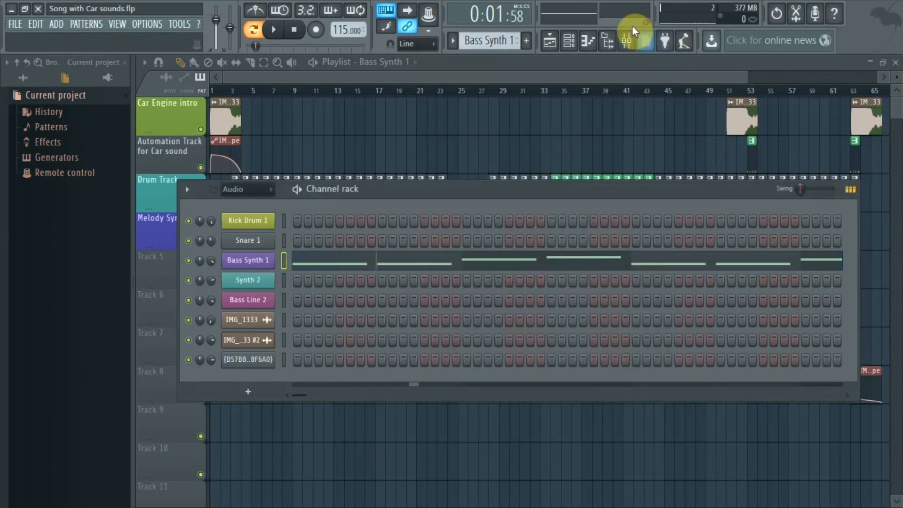
- Examine the Fruity parametric EQ 2 and Fruity WaveShaper effects on mixer Insert 2 while playing test notes, and return to the playlist
left_click(626, 41)
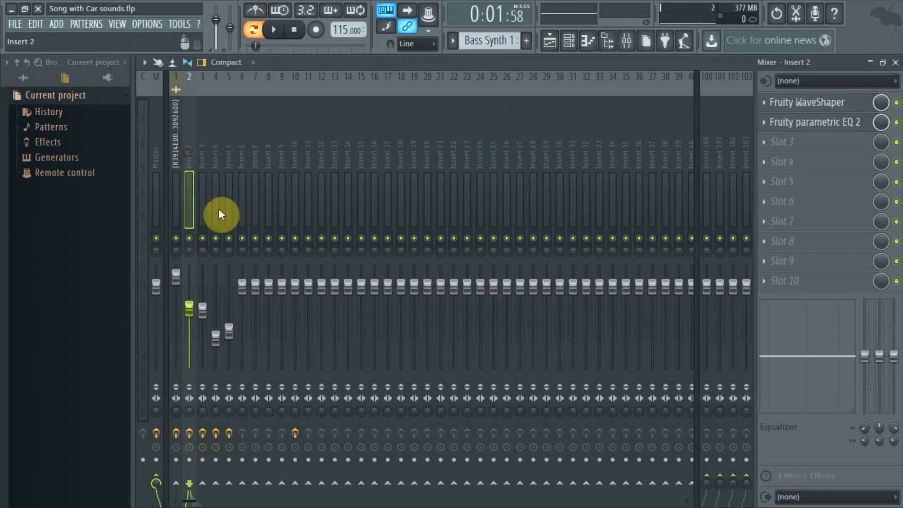
left_click(812, 124)
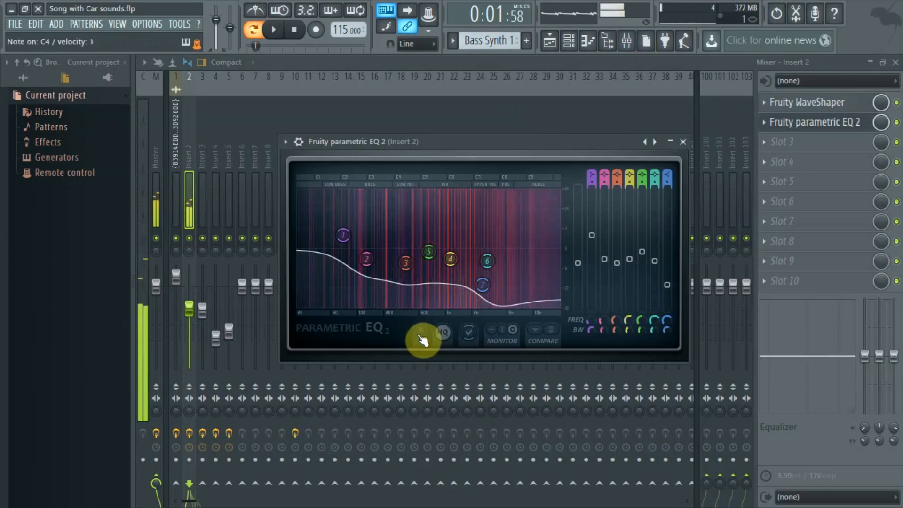
left_click(825, 103)
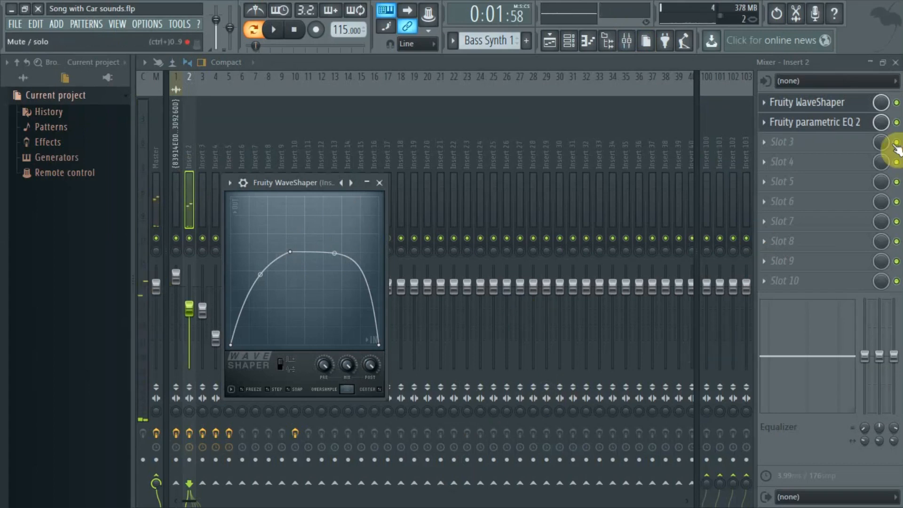
left_click(799, 123)
left_click(811, 125)
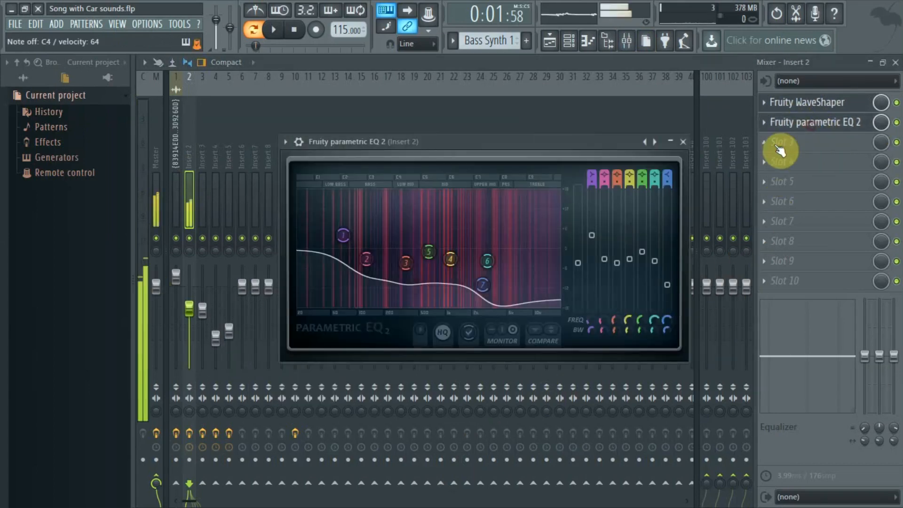
left_click(683, 141)
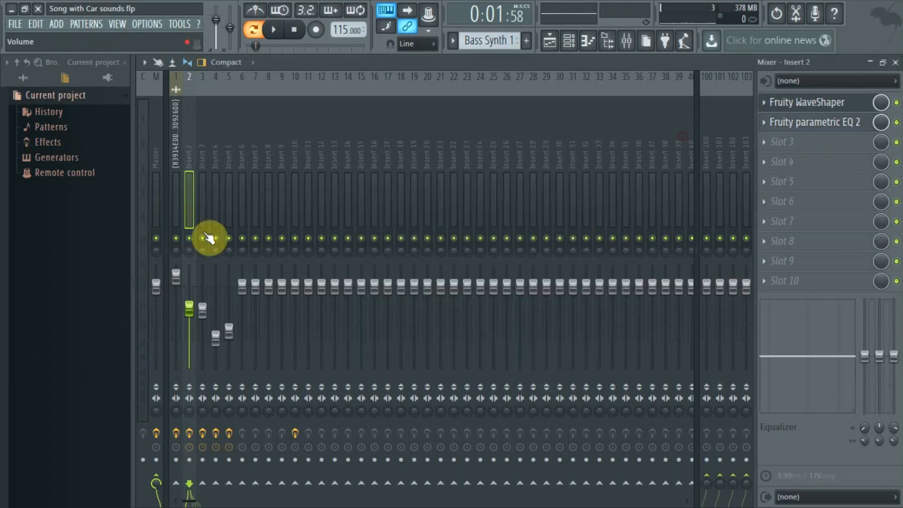
left_click(570, 43)
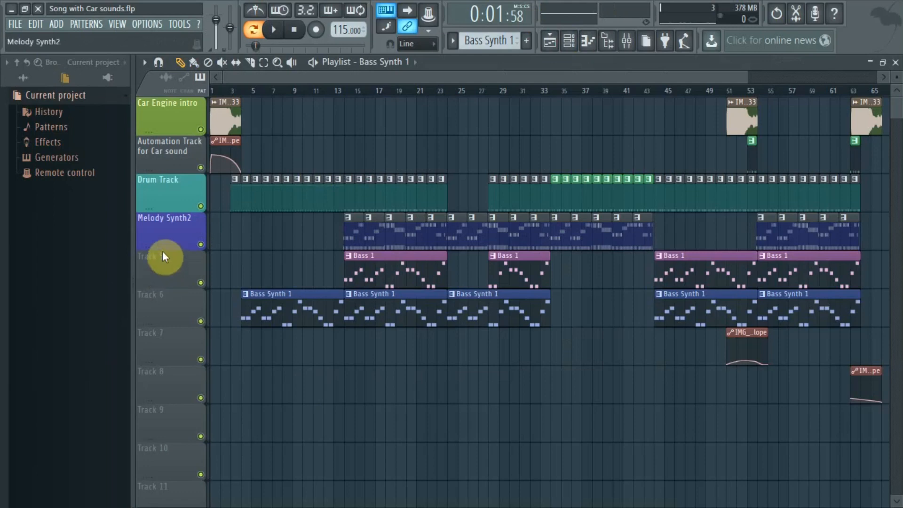
- Show the Synth 2 channel's volume envelope and audition its sound with notes across the low, middle and high octaves
left_click(568, 41)
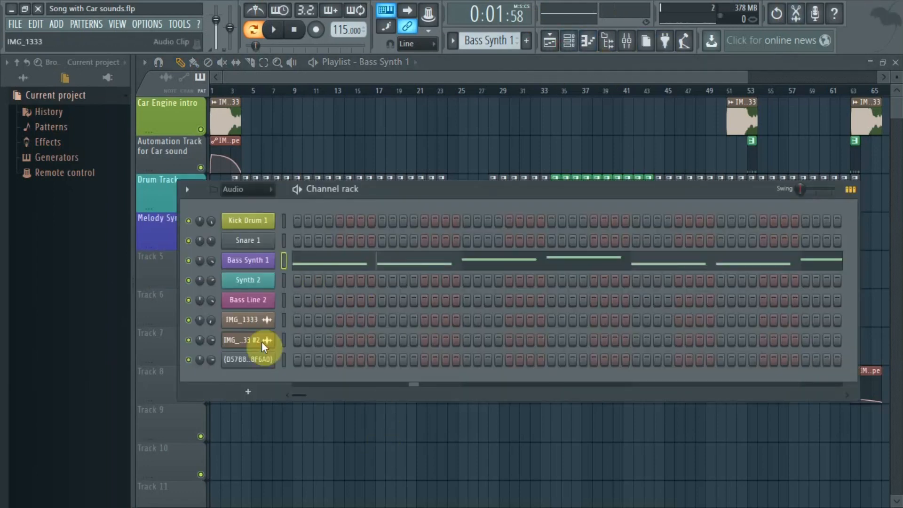
left_click(244, 280)
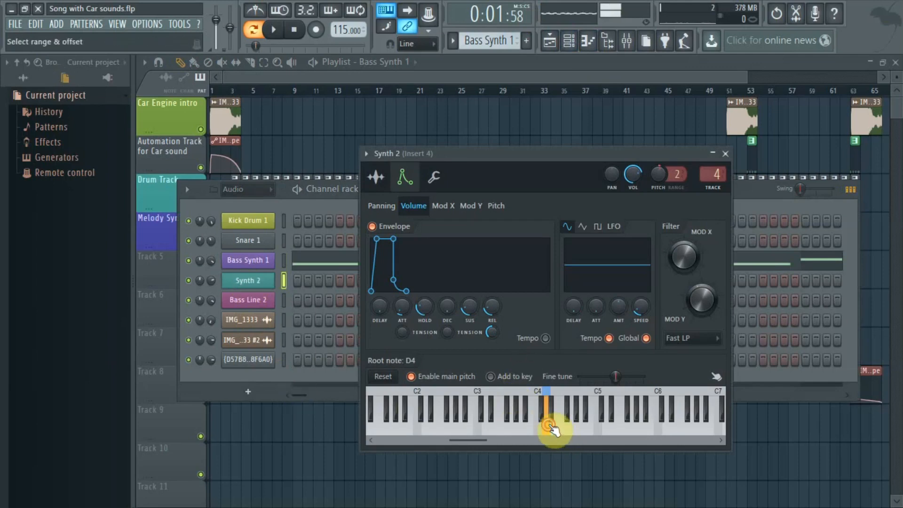
left_click(496, 439)
left_click(518, 425)
left_click(572, 421)
left_click(525, 422)
left_click(480, 425)
left_click(438, 429)
left_click(473, 430)
left_click(592, 418)
left_click(538, 417)
left_click(453, 428)
left_click(644, 429)
left_click(422, 423)
left_click(393, 422)
left_click(538, 416)
left_click_drag(497, 443, 375, 450)
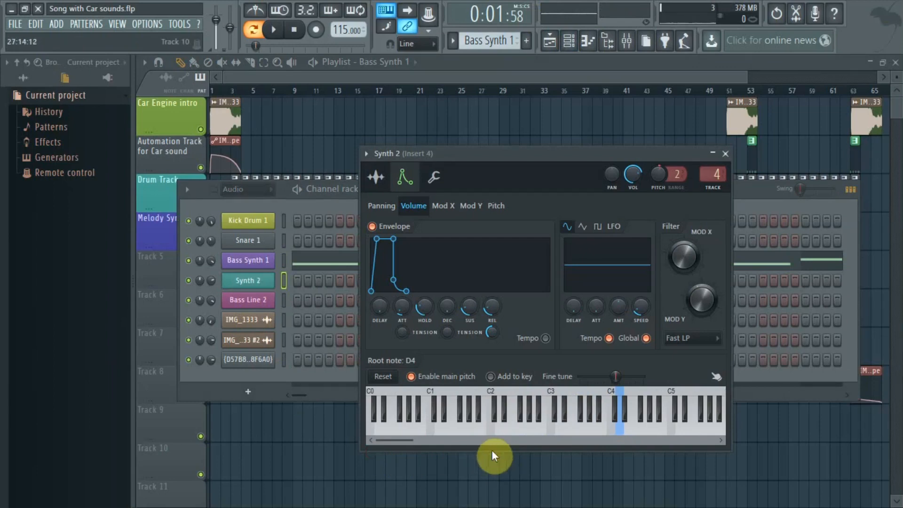
left_click(490, 426)
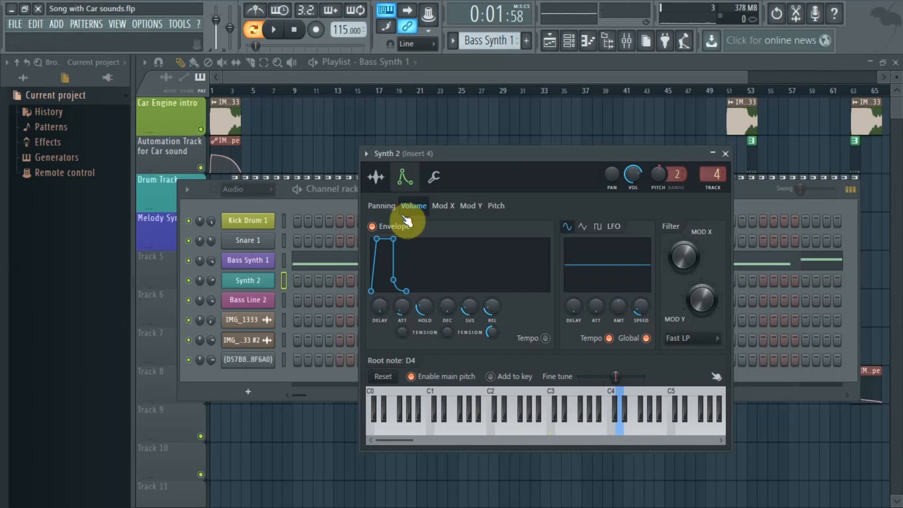
- Review the Synth 2 channel's arpeggiator and echo settings, play descending runs of notes and close its settings
left_click(435, 177)
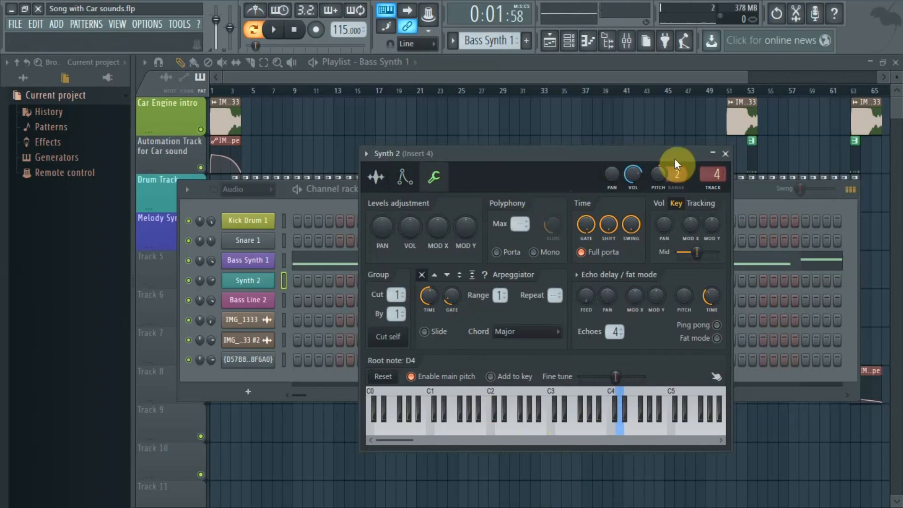
left_click(725, 154)
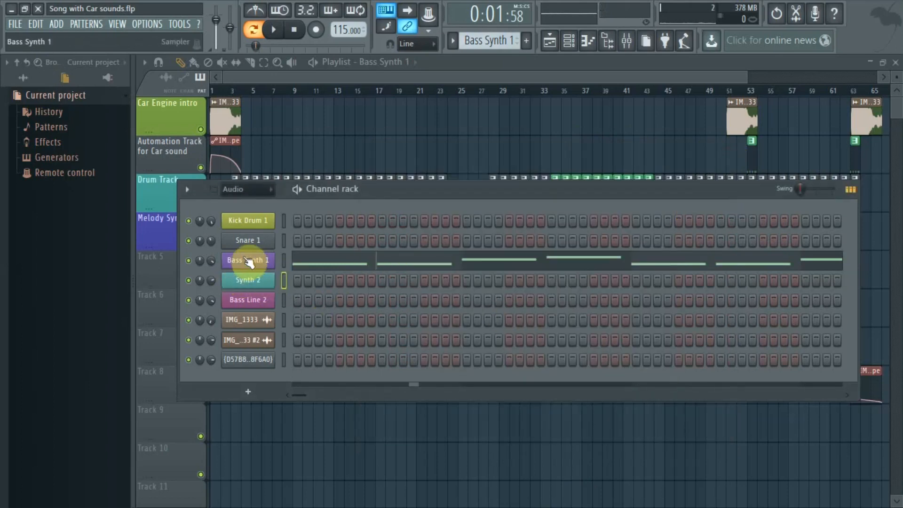
left_click(248, 279)
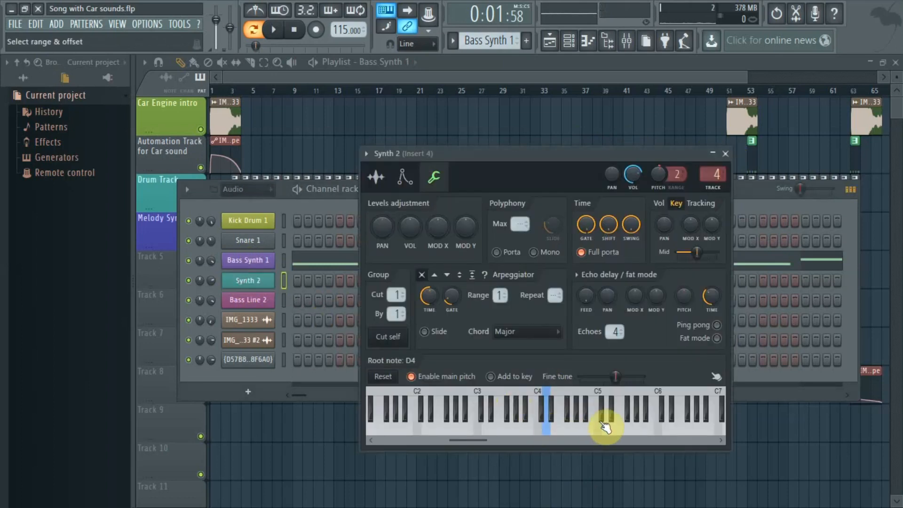
left_click_drag(593, 427, 501, 431)
left_click_drag(643, 417, 540, 429)
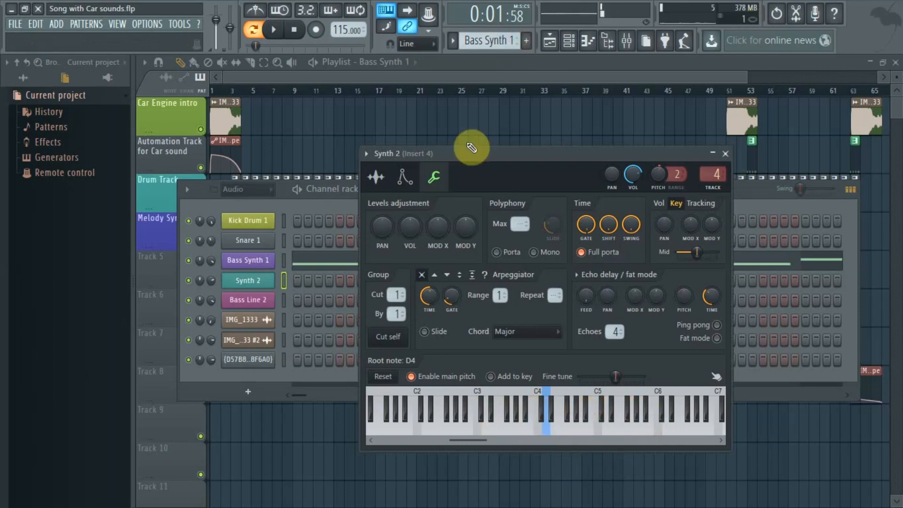
left_click(725, 153)
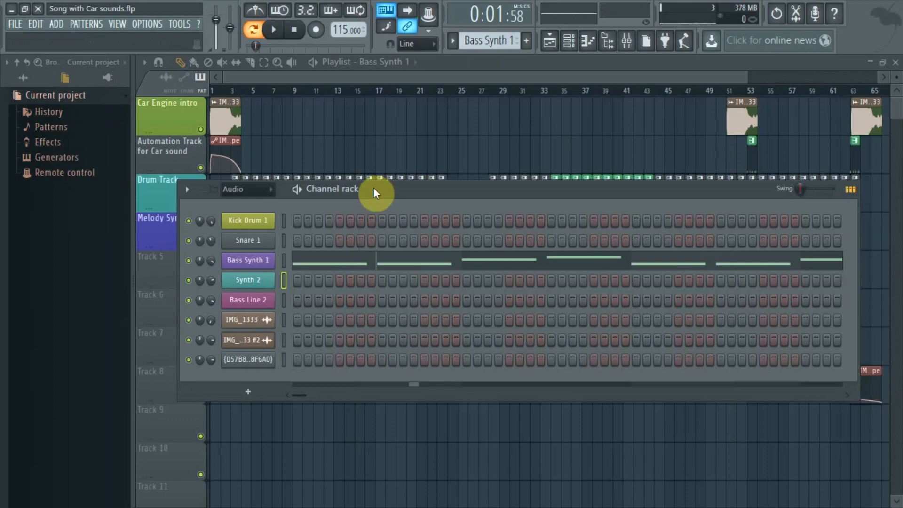
- Show the Bass Line 2 channel's volume envelope and audition its sound with notes descending from around A3
left_click(248, 300)
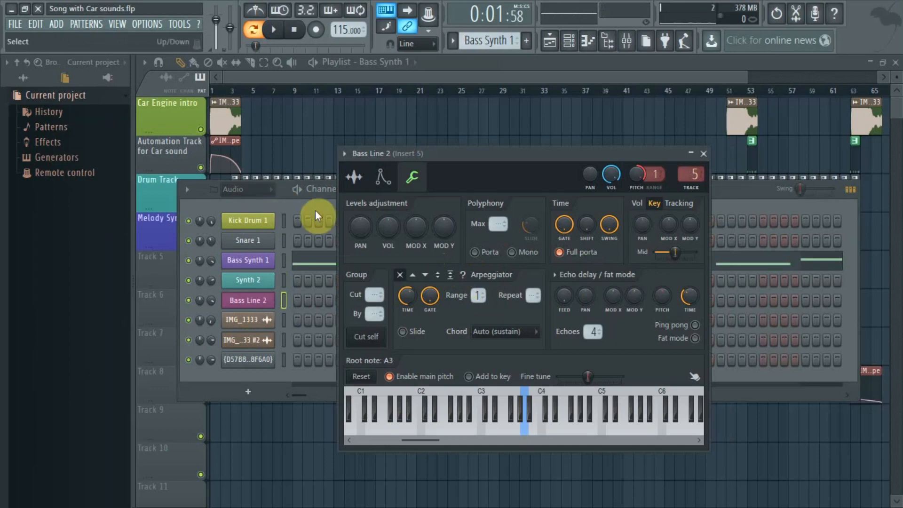
left_click(388, 188)
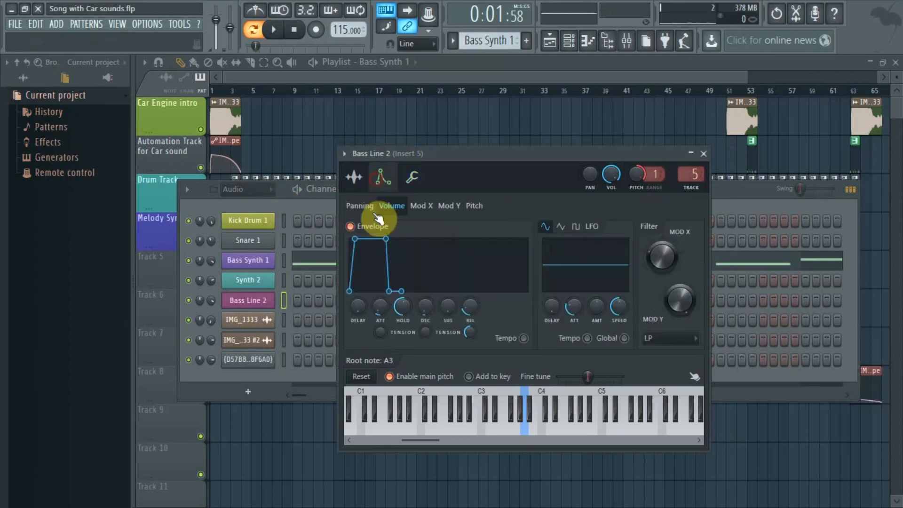
left_click(522, 427)
left_click(506, 429)
mouse_move(480, 431)
left_mouse_down()
mouse_move(534, 450)
mouse_move(550, 450)
mouse_move(514, 444)
mouse_move(568, 447)
mouse_move(599, 432)
mouse_move(470, 427)
left_mouse_up()
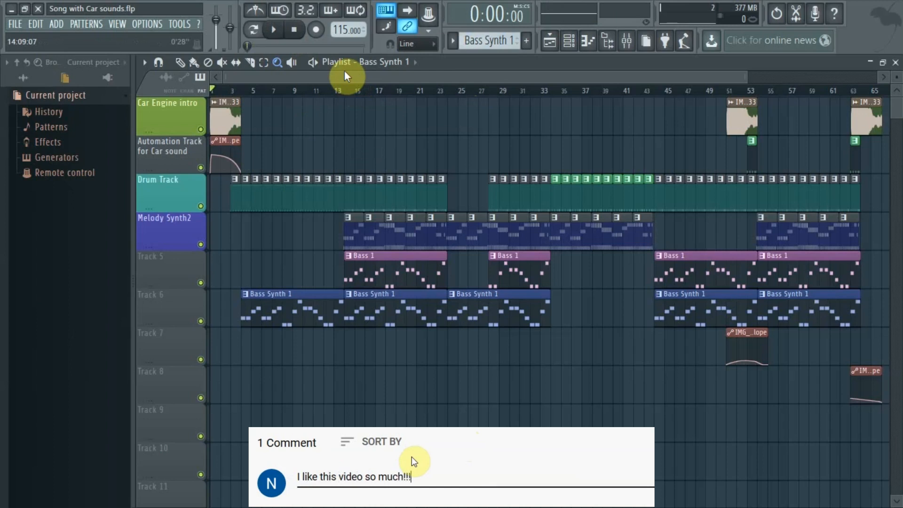
- Play the full song from the beginning and follow the arrangement up close through the second half to the closing car engine clip
left_click(273, 29)
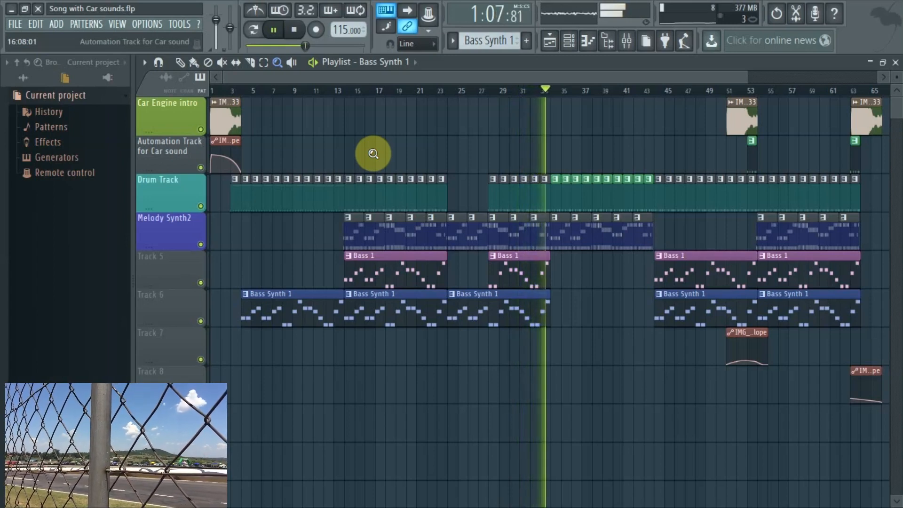
left_click_drag(503, 214, 832, 395)
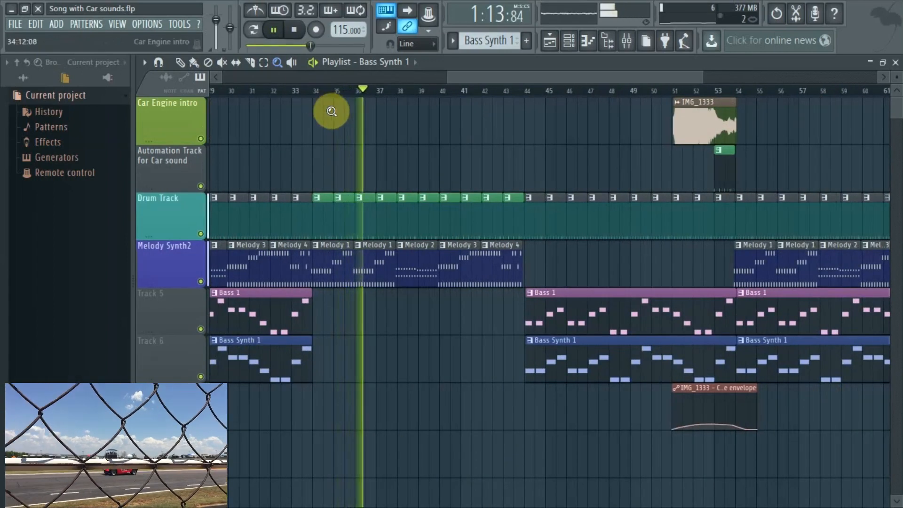
left_click_drag(340, 99, 577, 441)
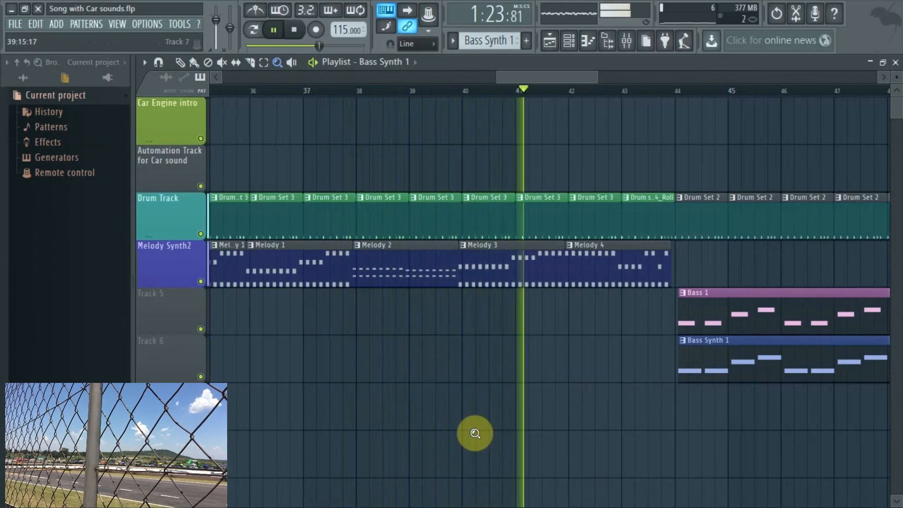
left_click_drag(522, 77, 562, 83)
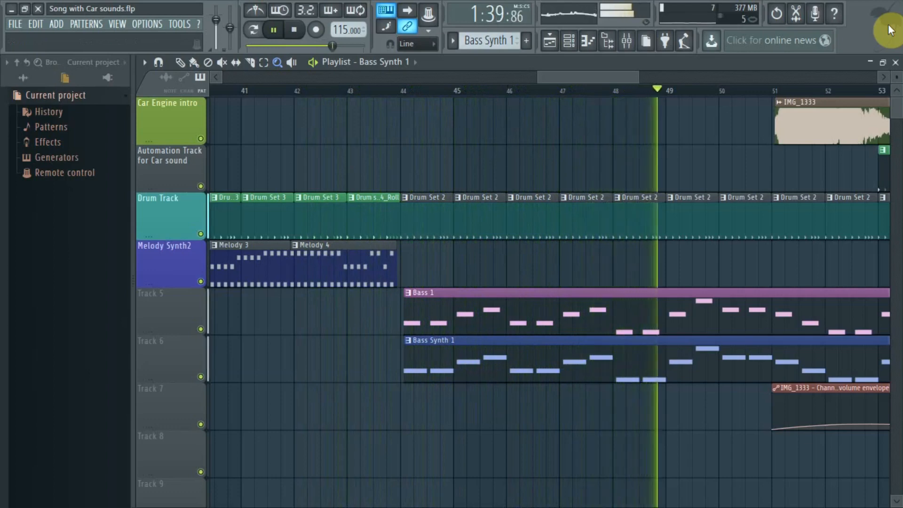
left_click_drag(598, 77, 655, 75)
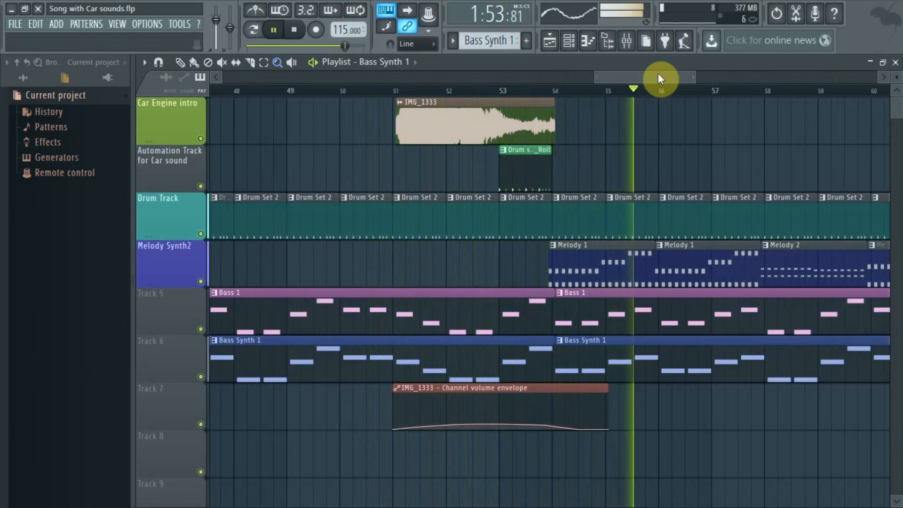
left_click_drag(643, 79, 671, 85)
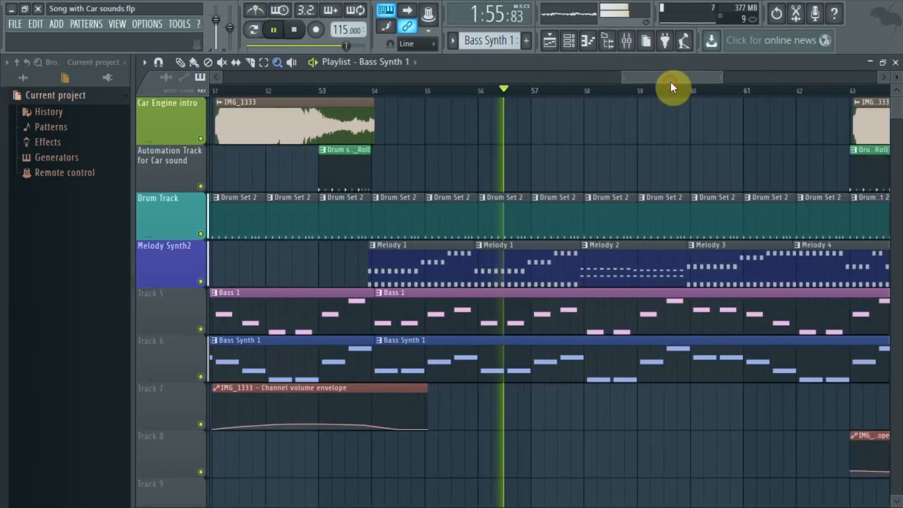
left_click_drag(671, 84, 689, 77)
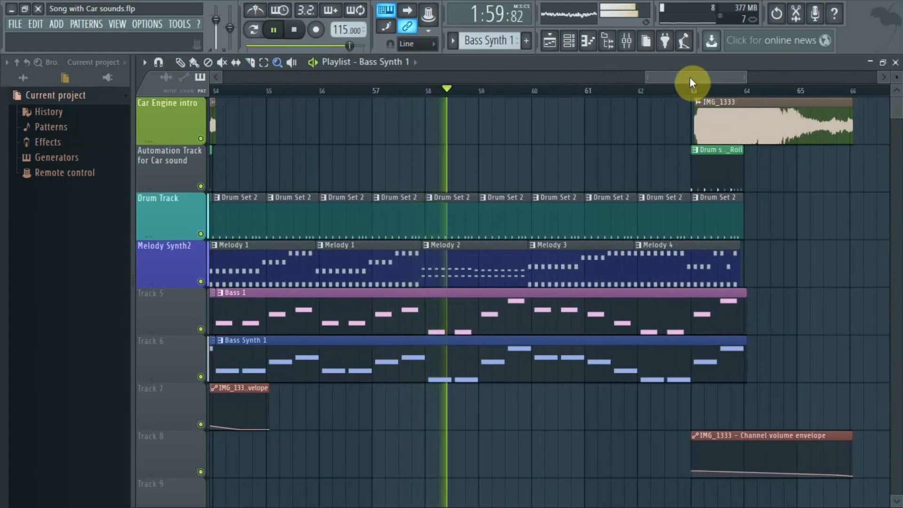